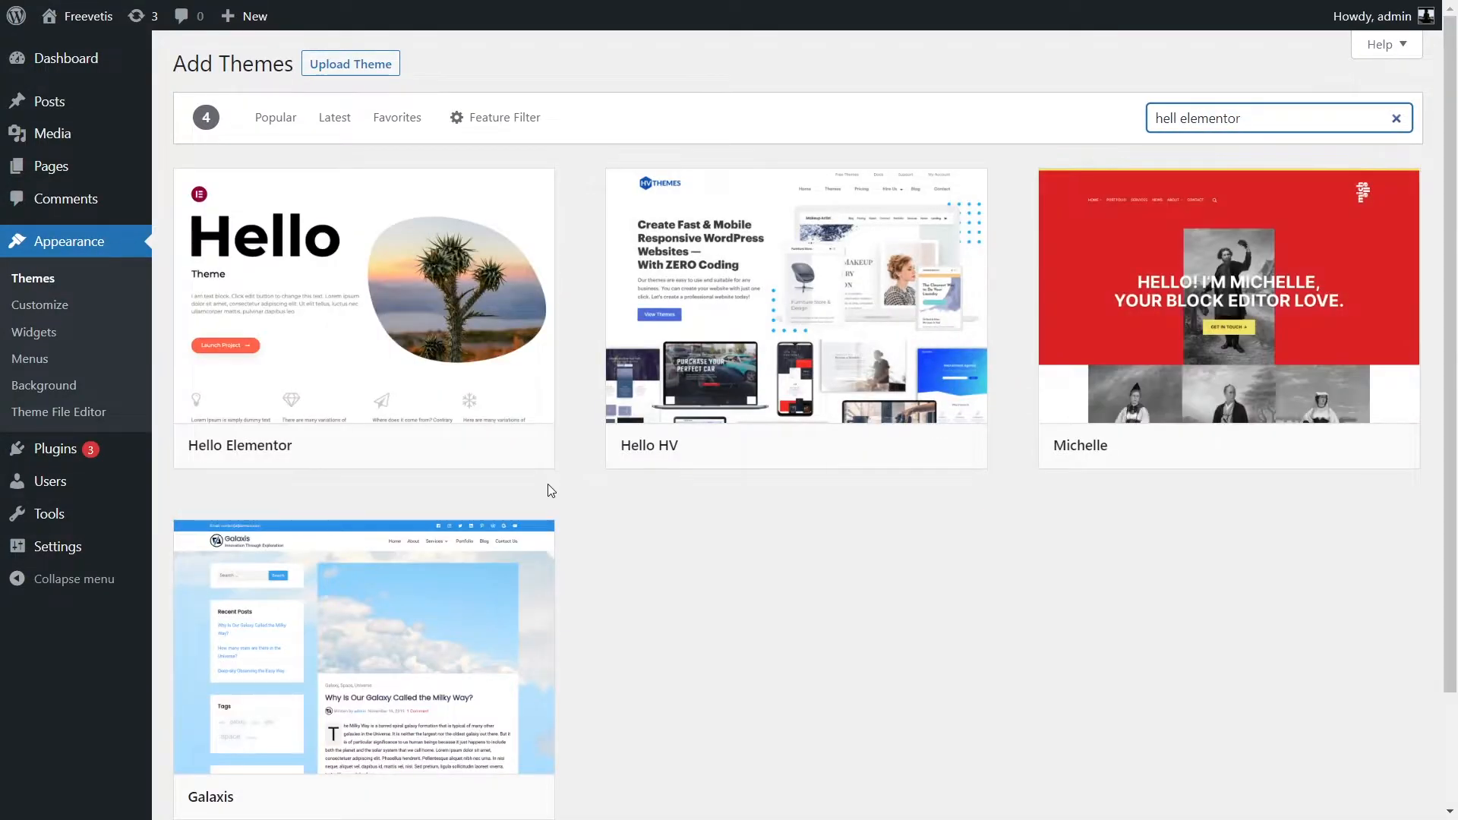
Install and activate the Hello Elementor theme from the theme search results
left_click(446, 447)
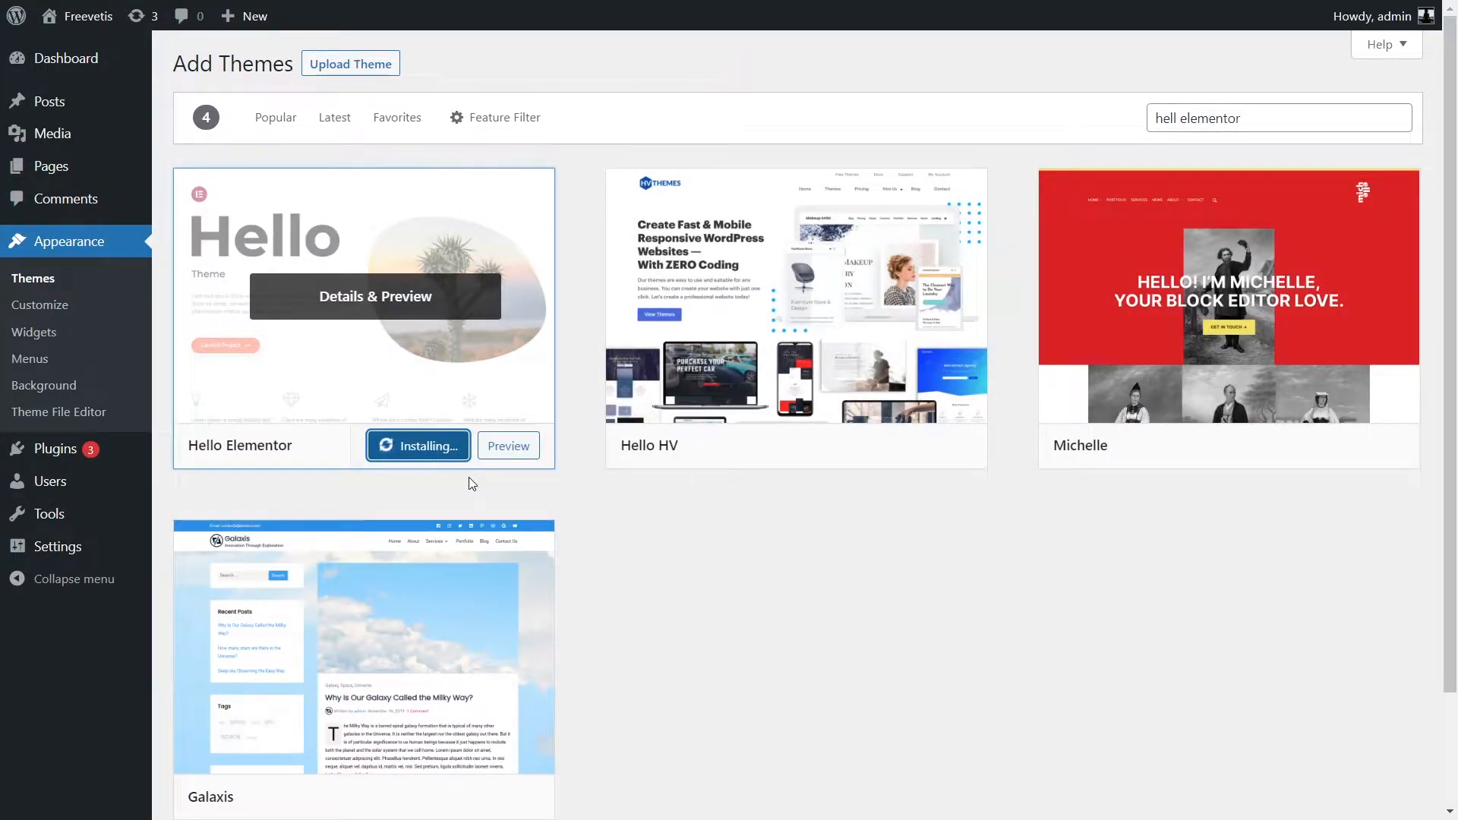
left_click(413, 448)
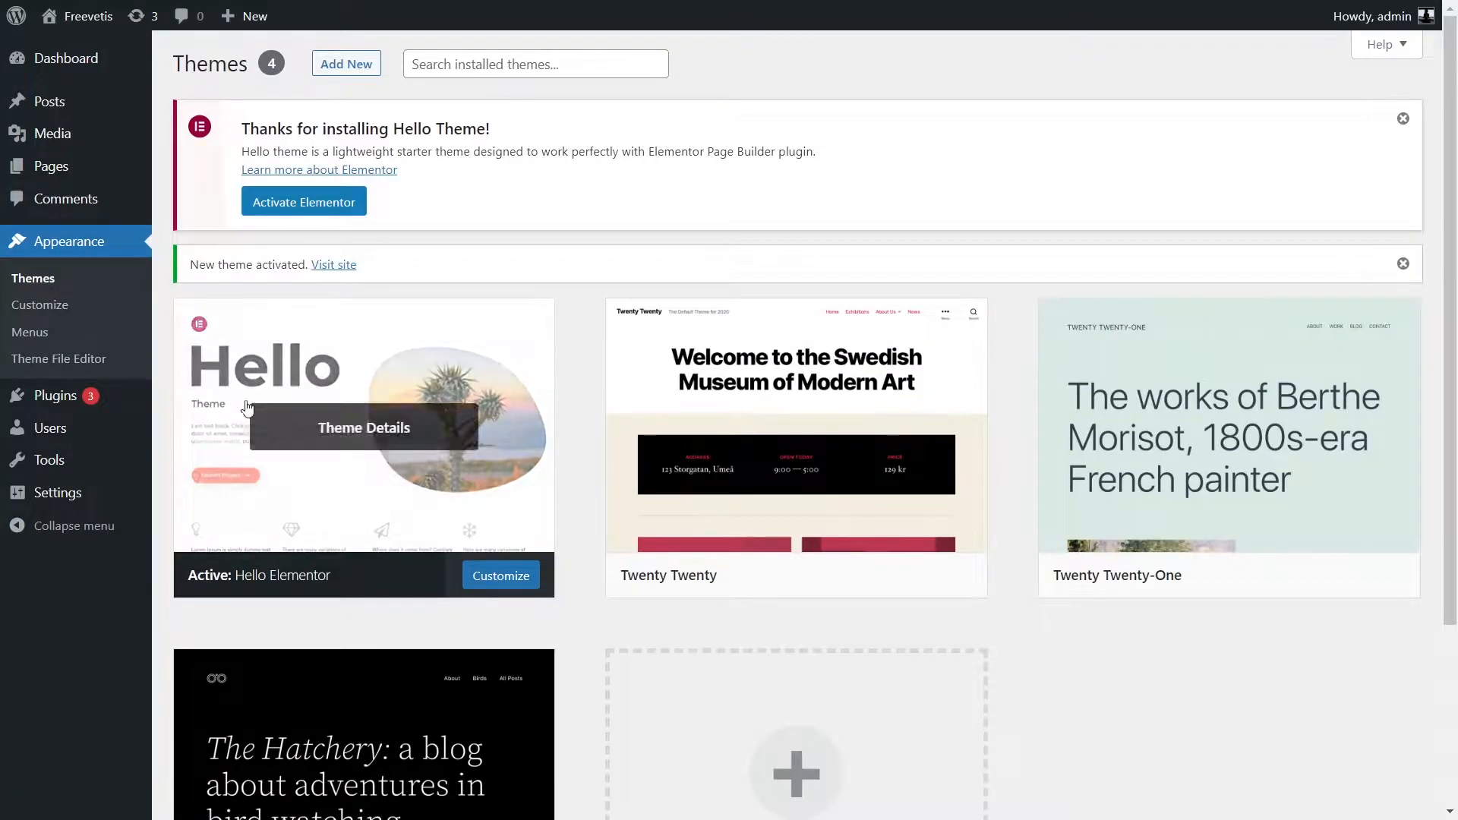
Search for new plugins with "template kit", then install and activate Template Kit – Import by Envato
mouse_move(57, 396)
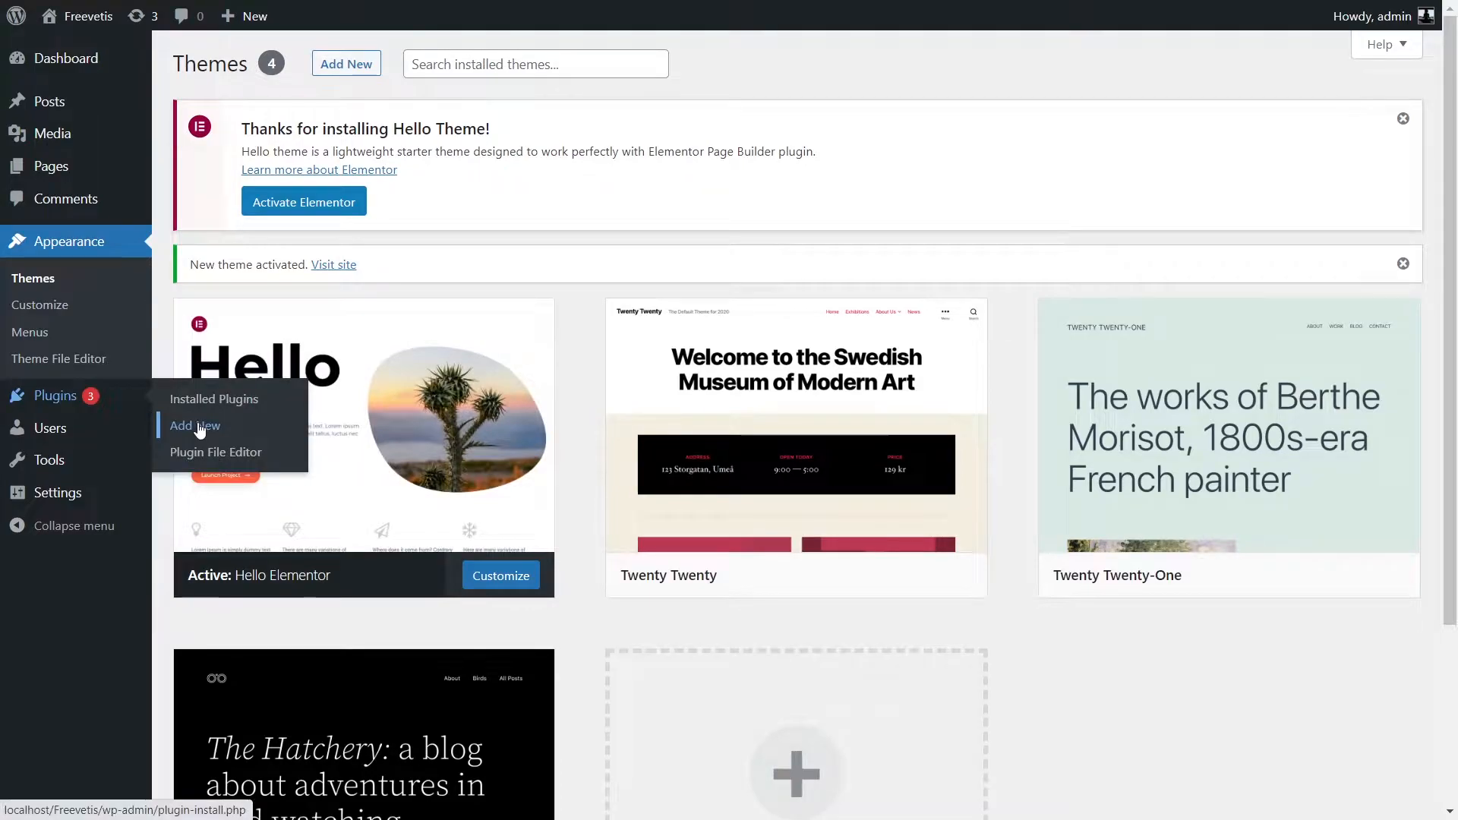
left_click(199, 430)
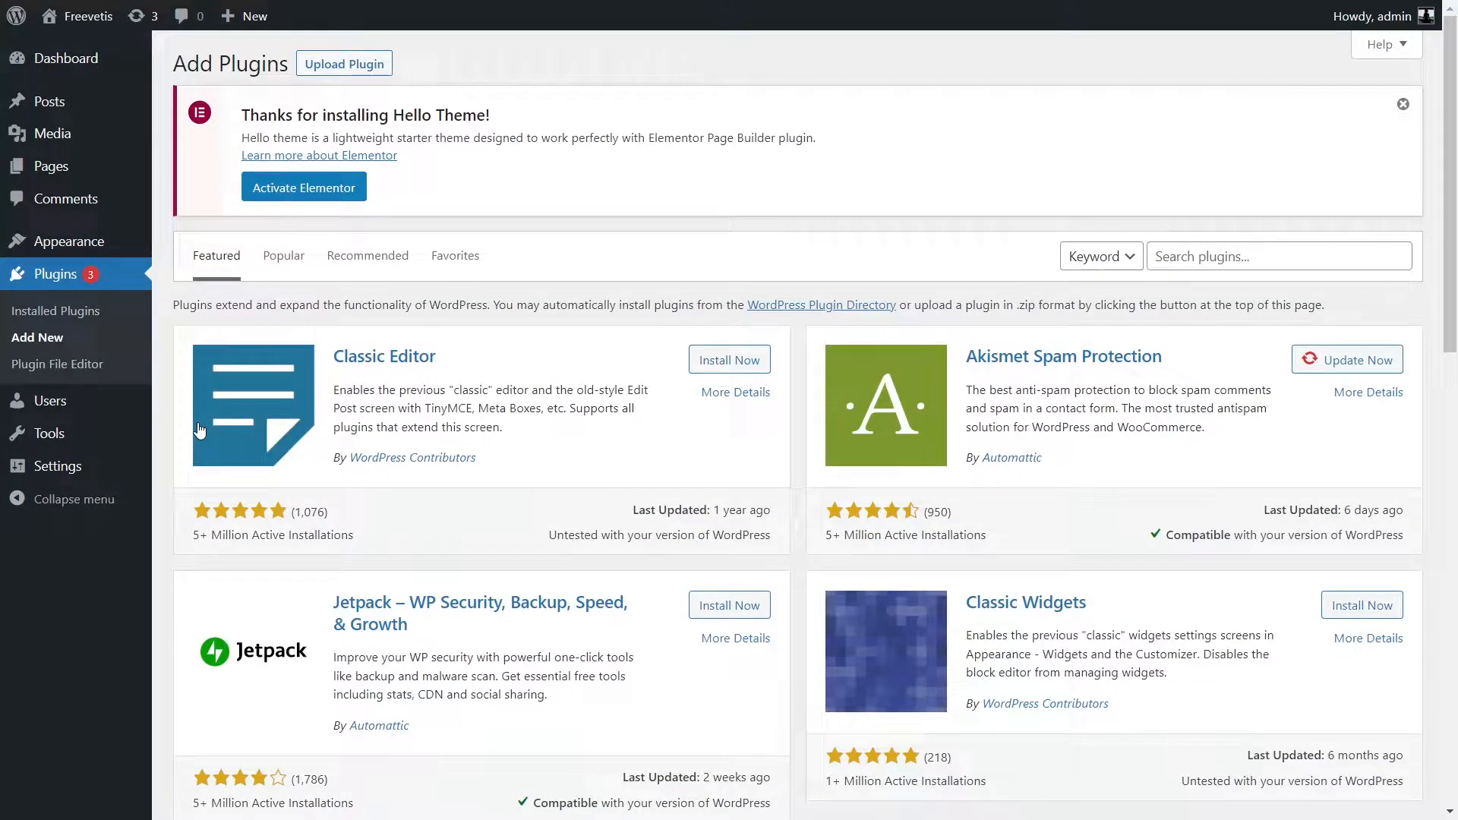
left_click(1230, 256)
type("template kit")
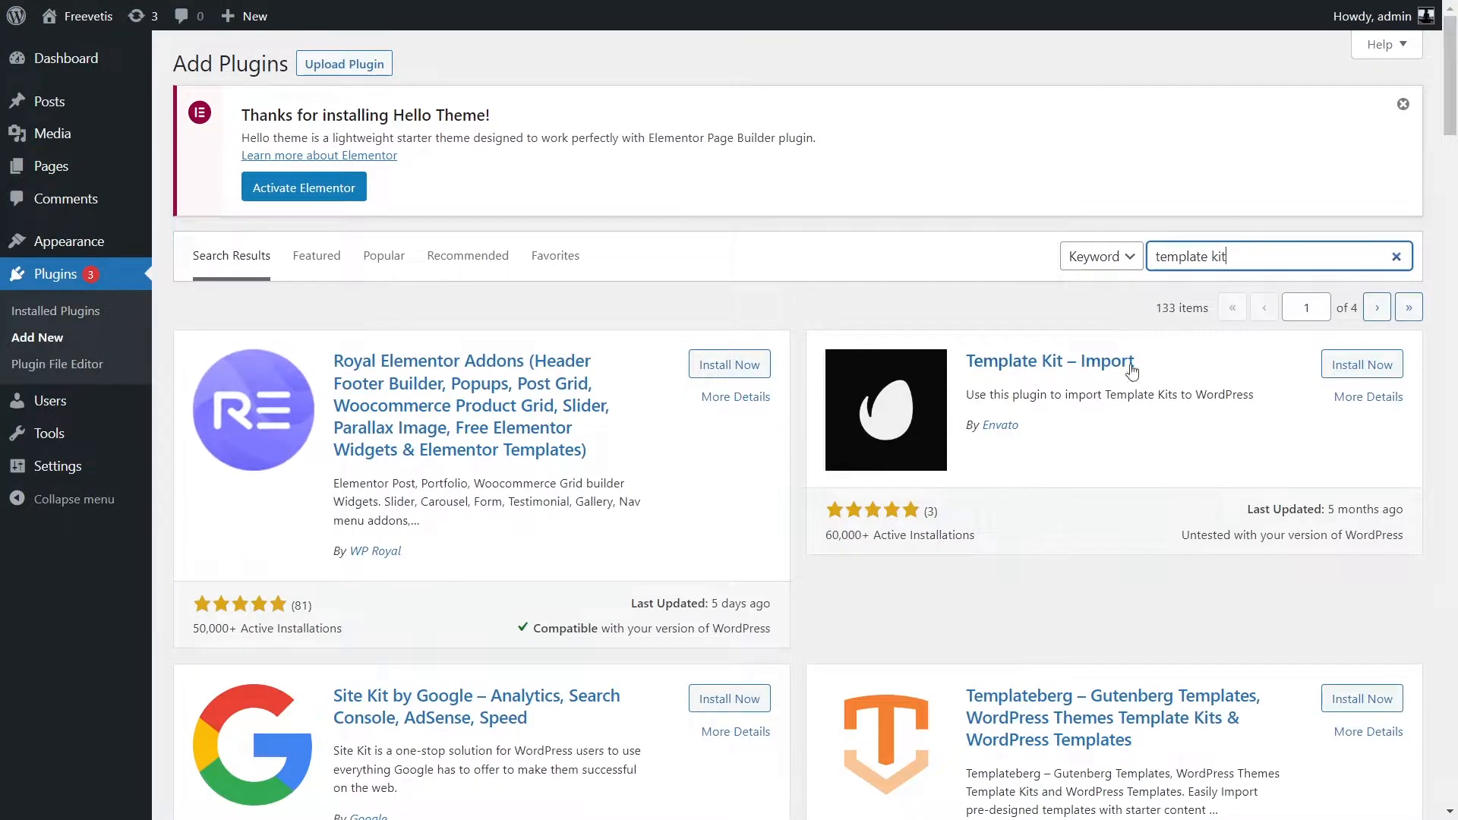
left_click(1352, 364)
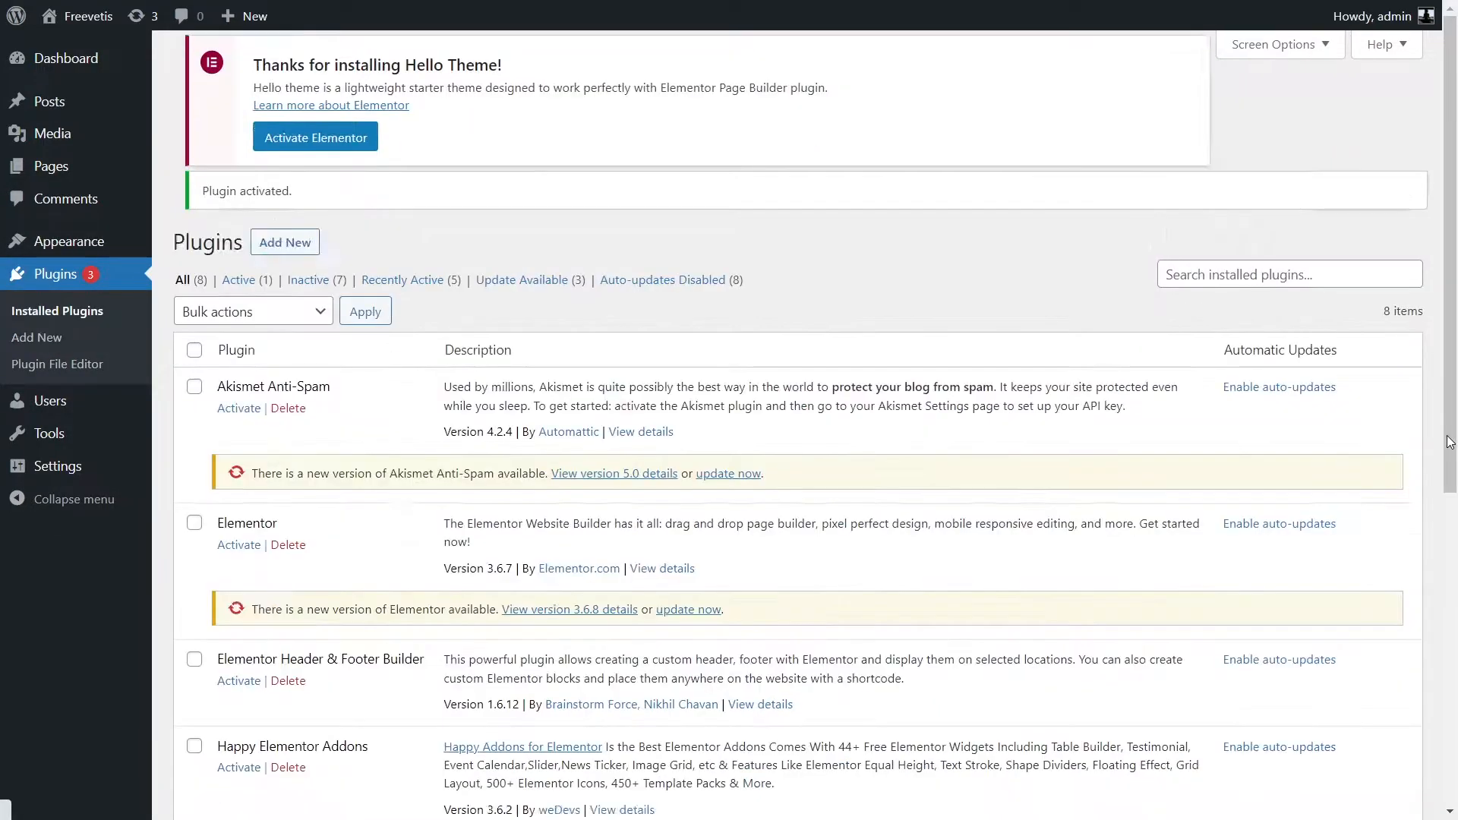
Upload the NPoliticia template kit ZIP file to the installed template kits
mouse_move(47, 433)
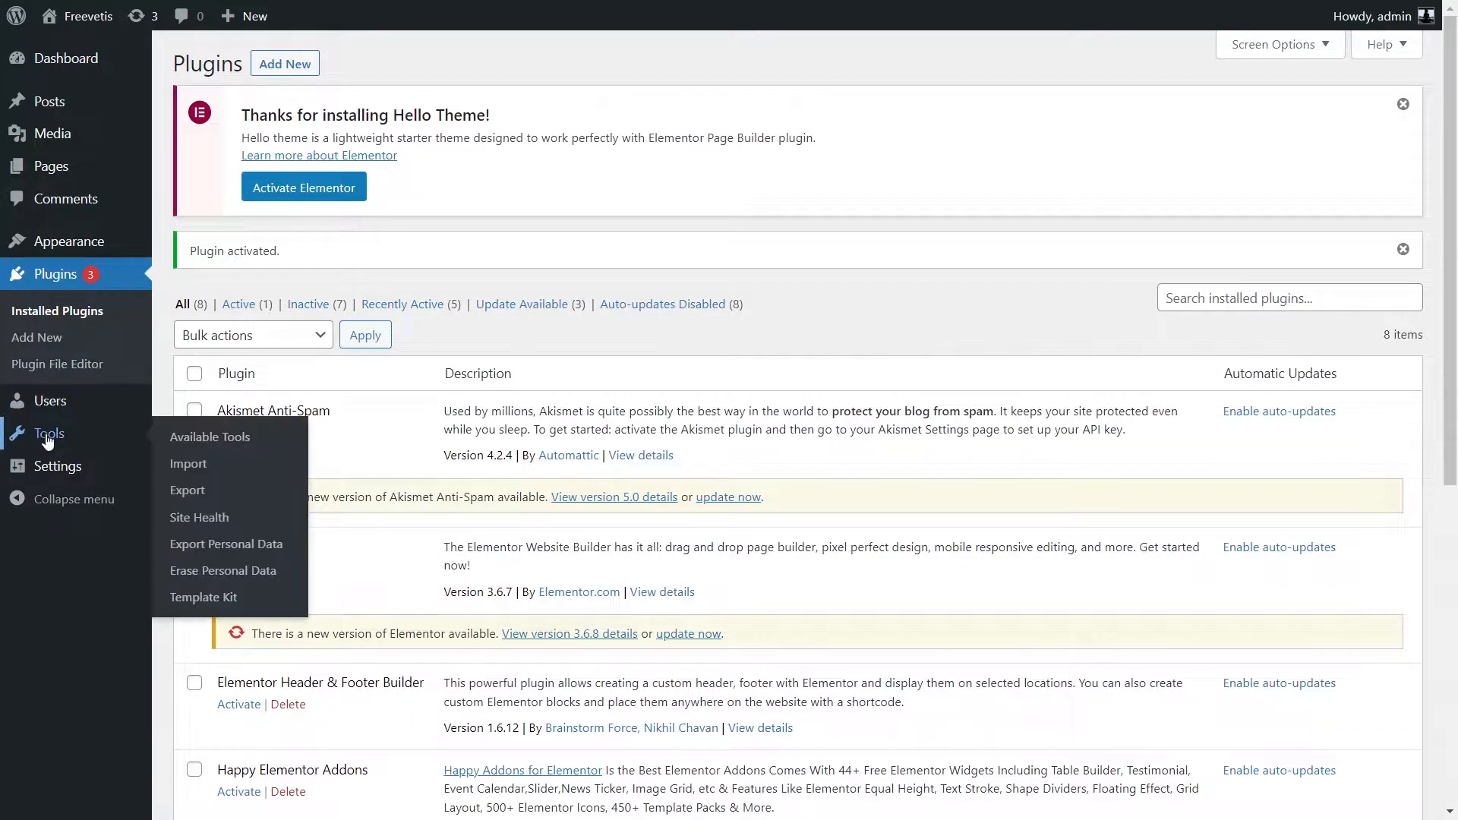
left_click(202, 597)
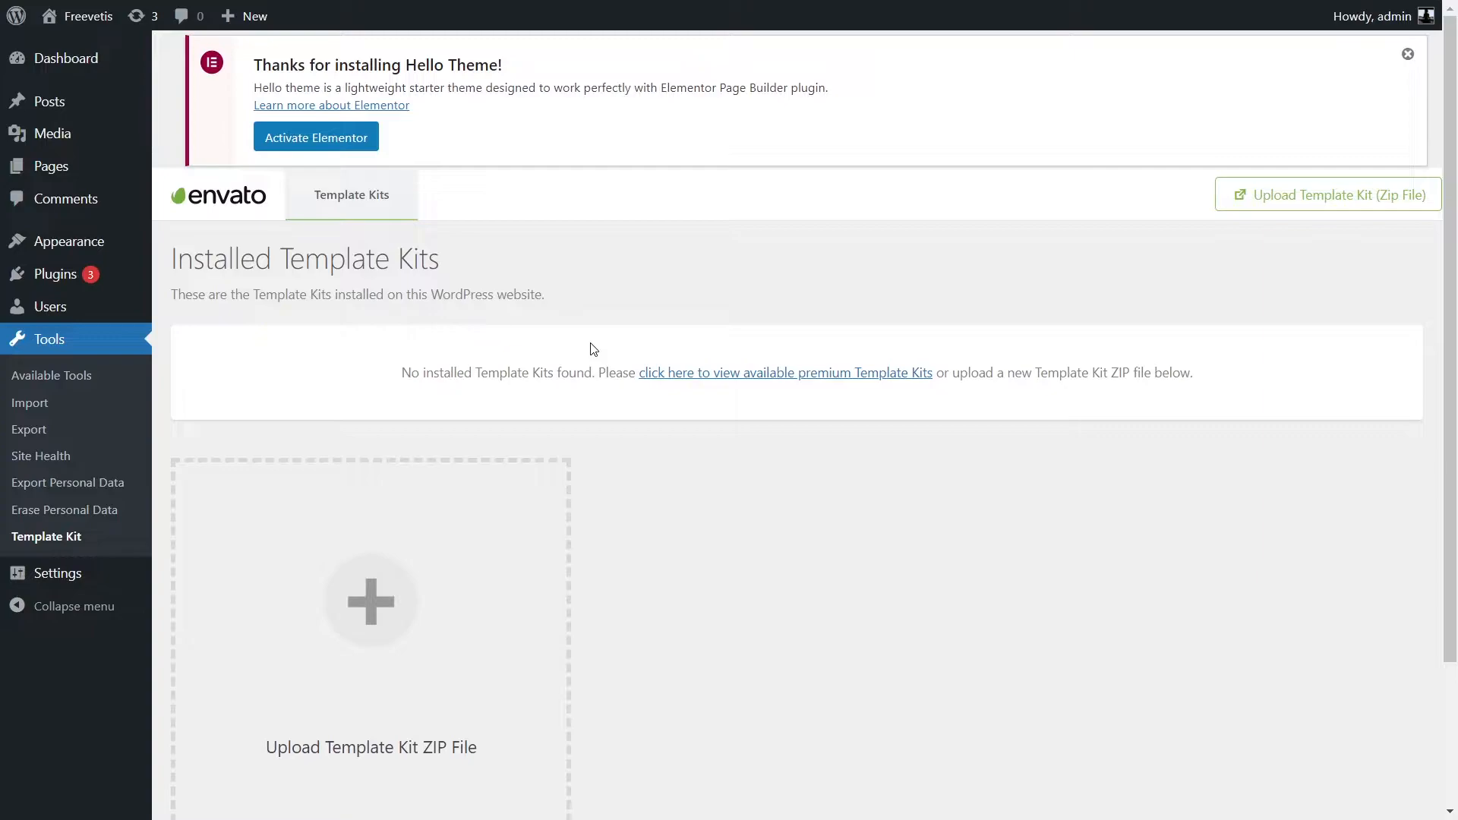
left_click(397, 586)
left_click(336, 299)
left_click(715, 611)
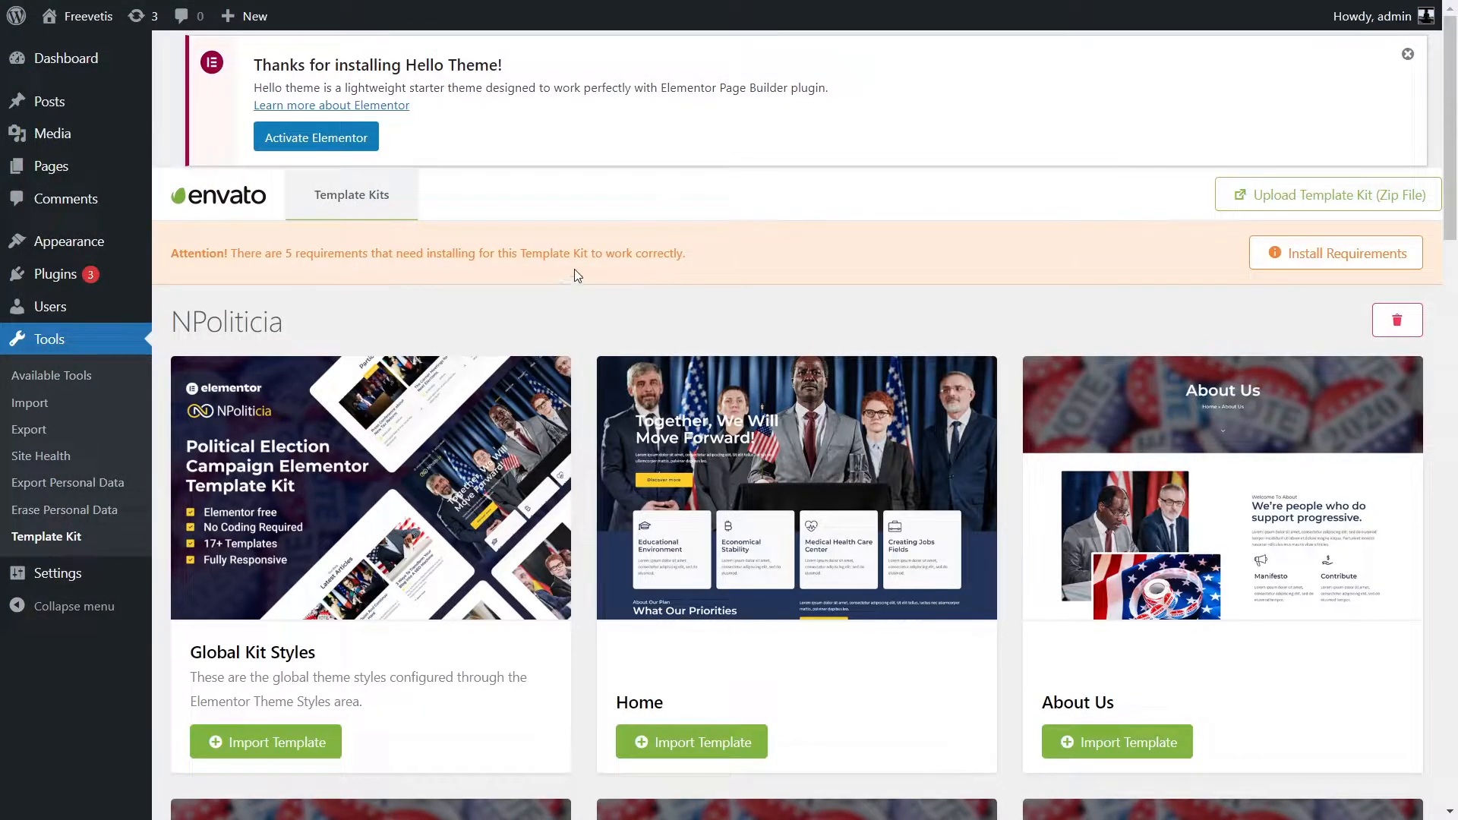
Install the NPoliticia kit's missing plugin requirements and import its Global Kit Styles template
left_click(1347, 254)
left_click(538, 562)
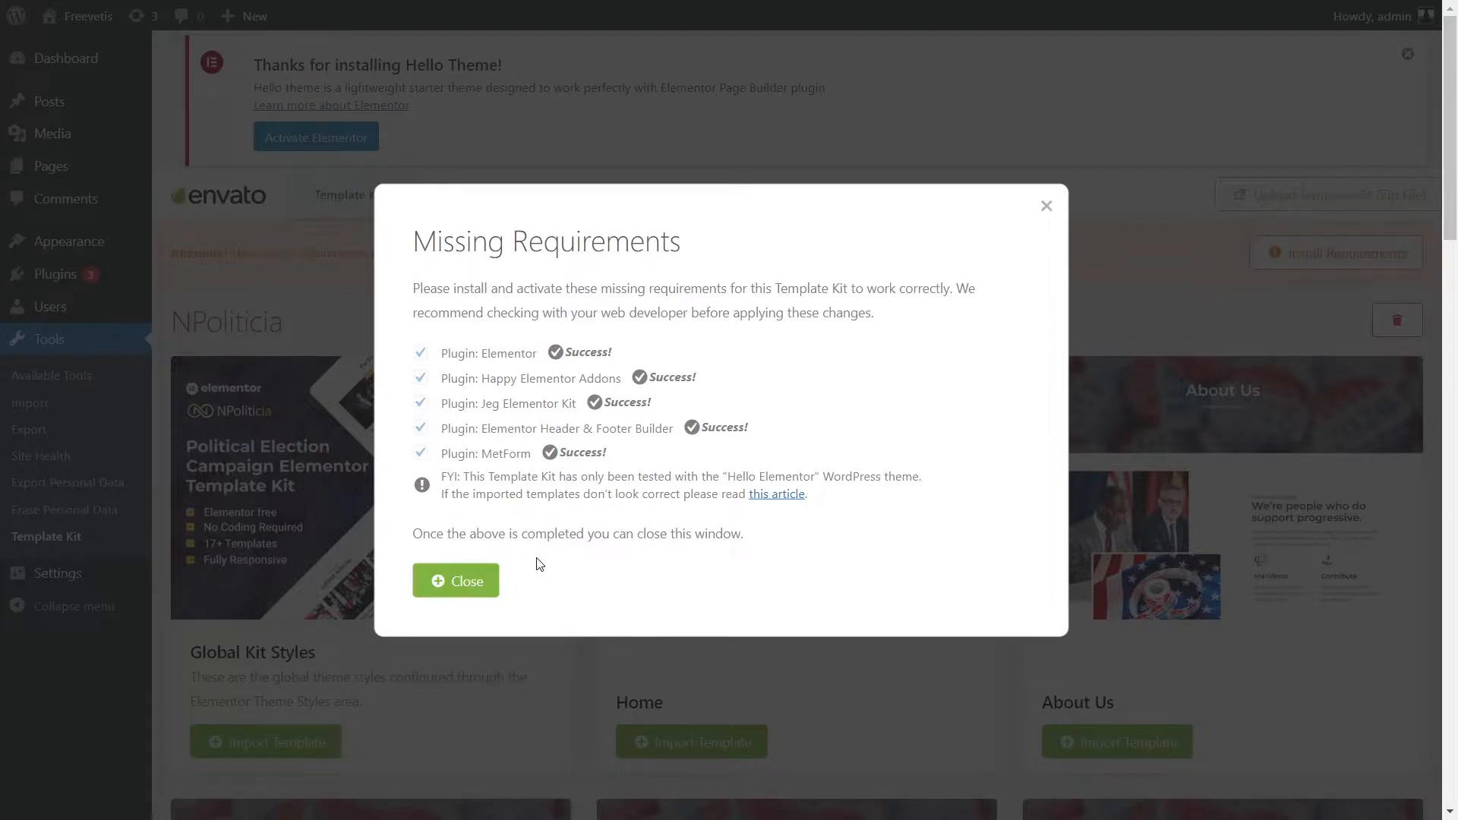
left_click(456, 584)
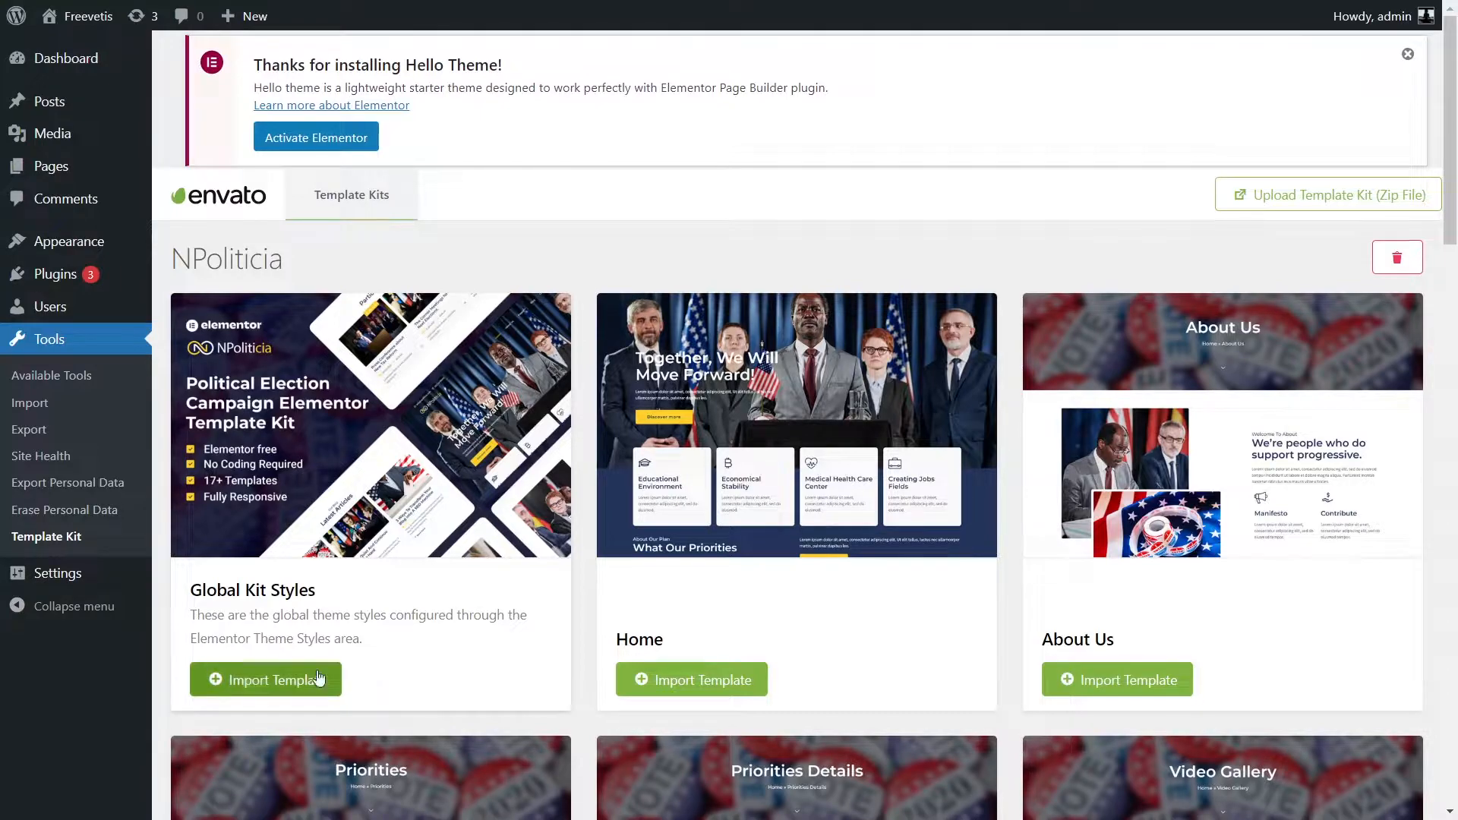
left_click(267, 680)
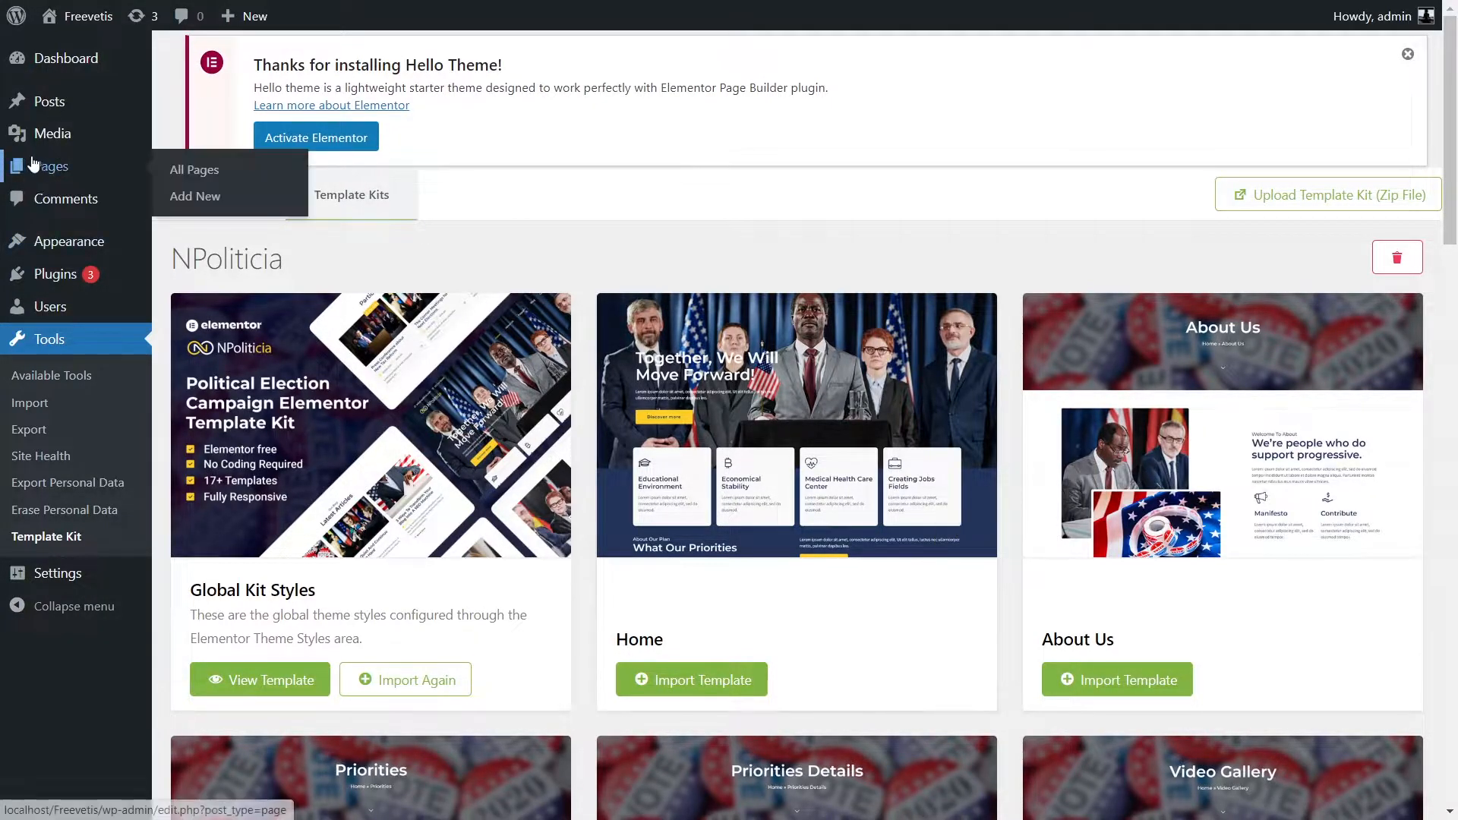
Create a new page titled "Home" and publish it
left_click(194, 196)
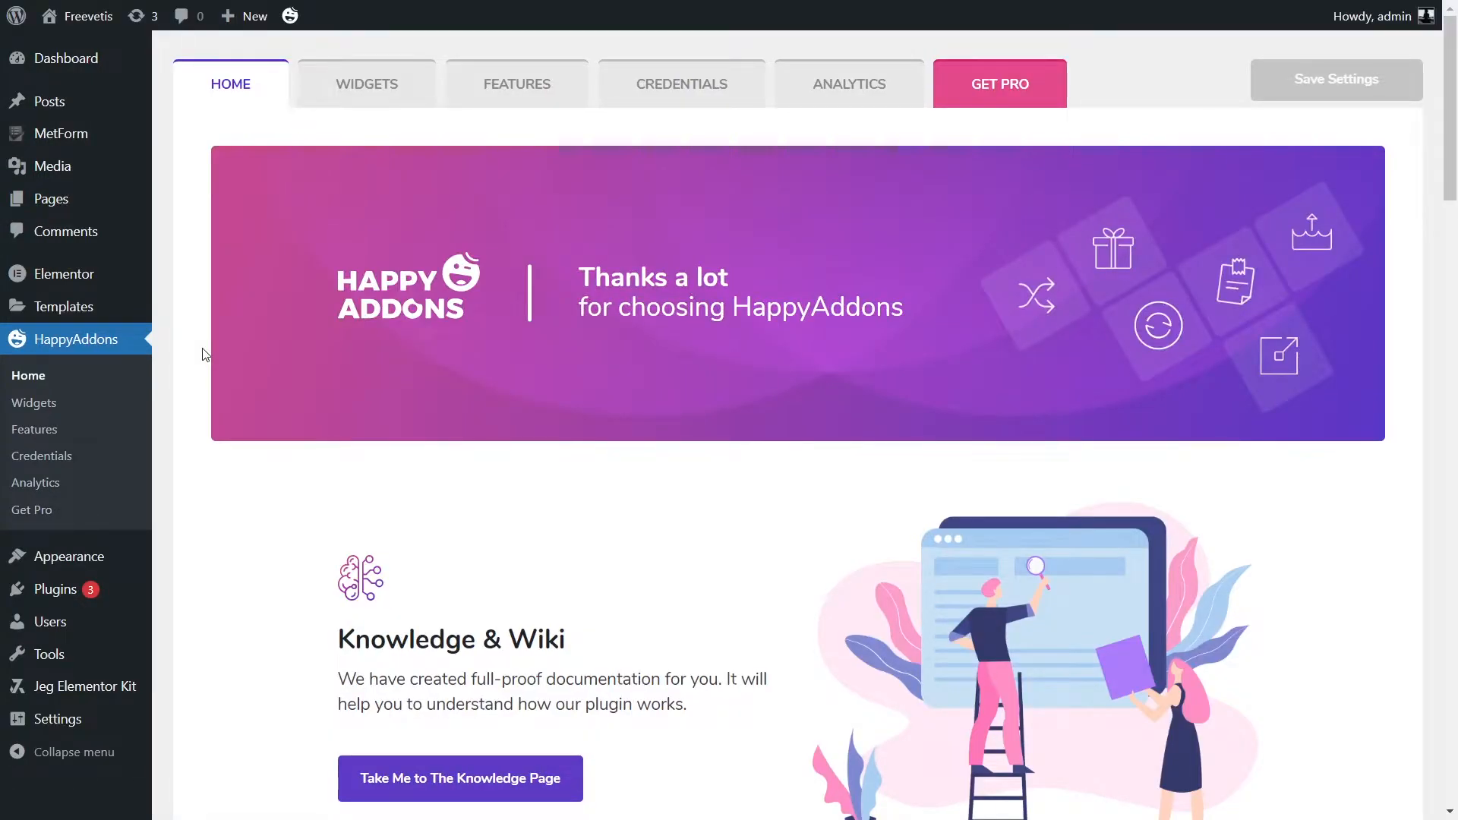
mouse_move(88, 204)
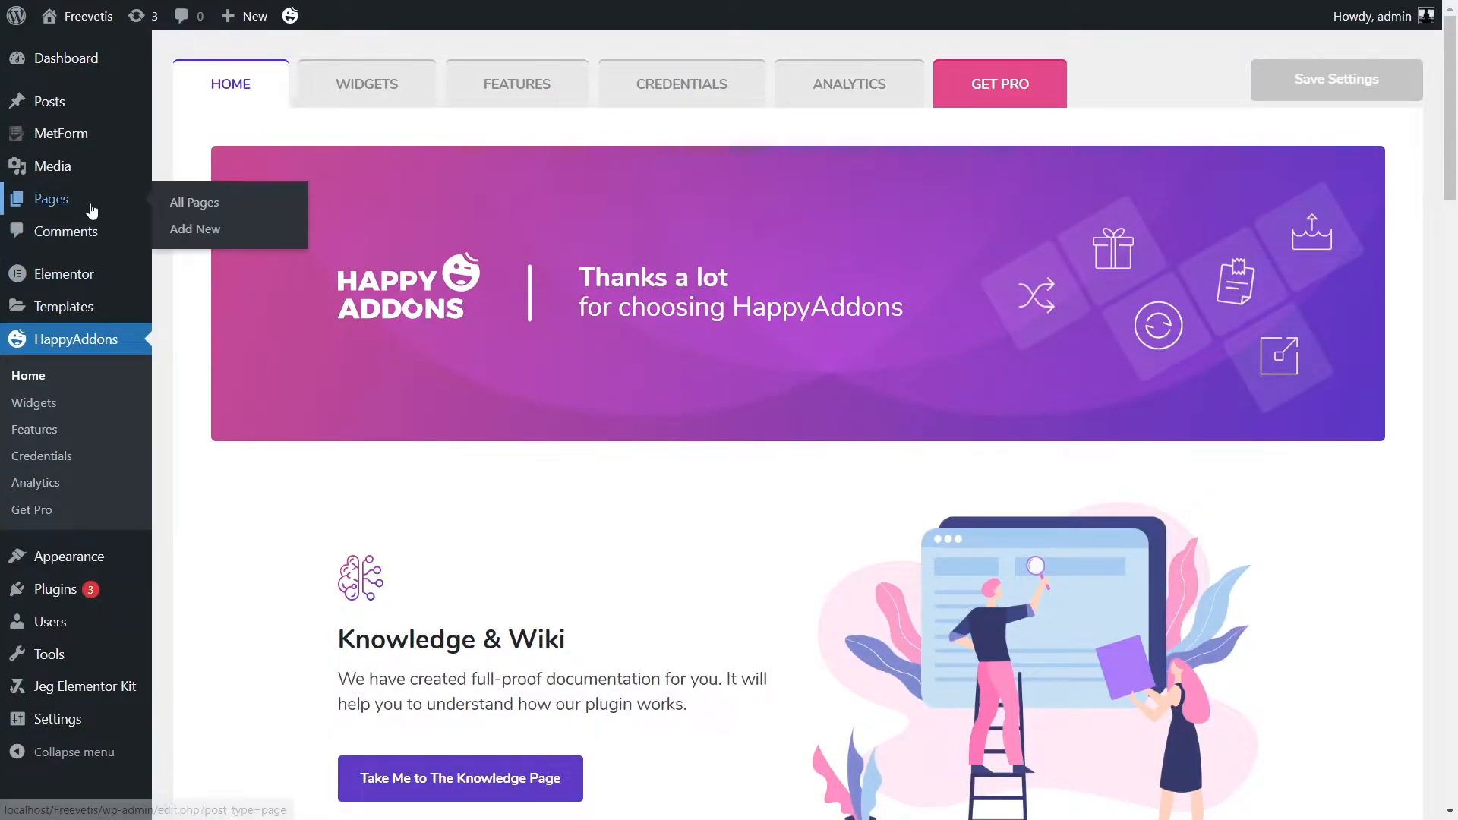
left_click(209, 230)
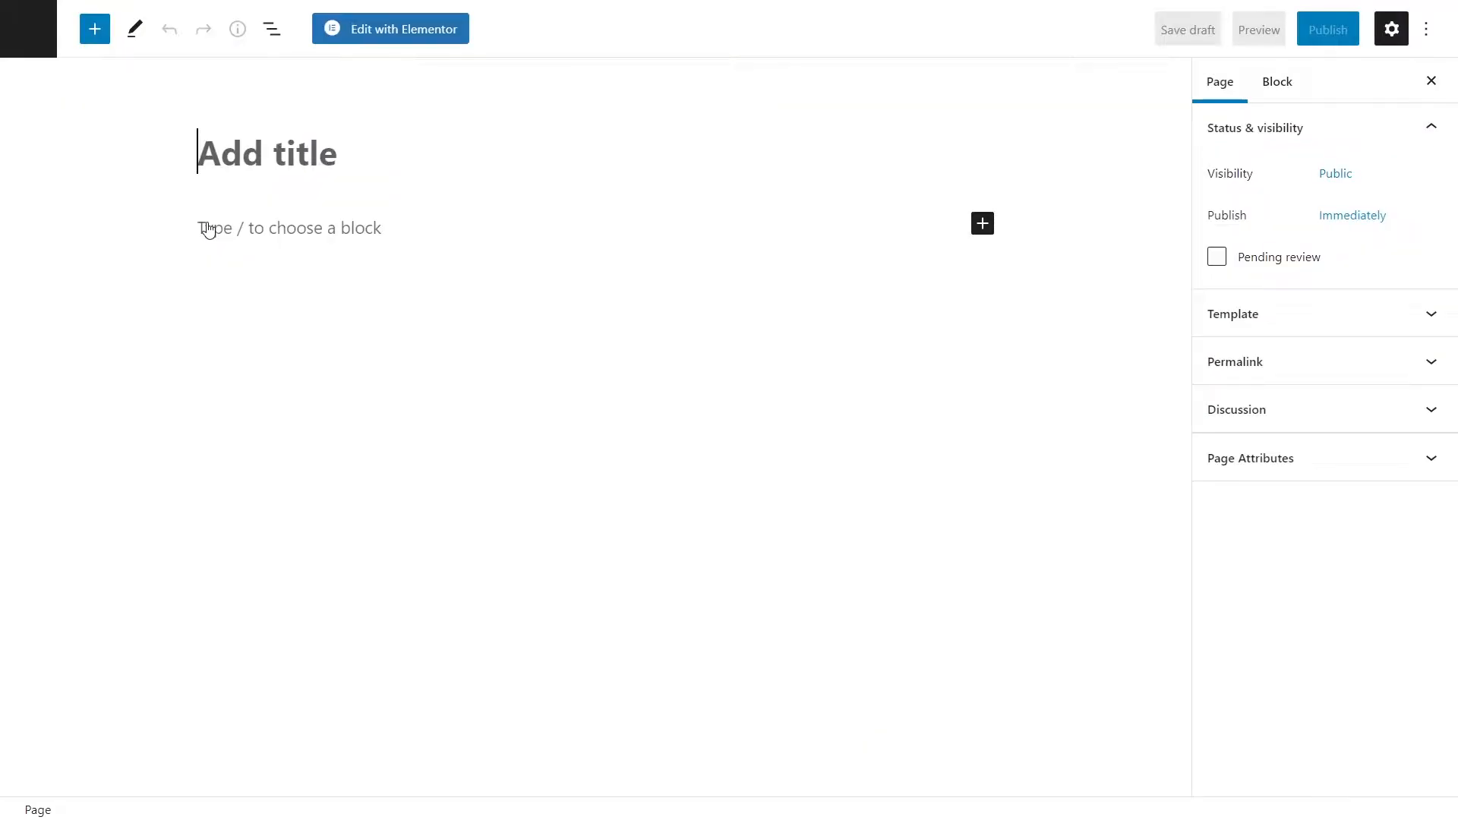
type("Home")
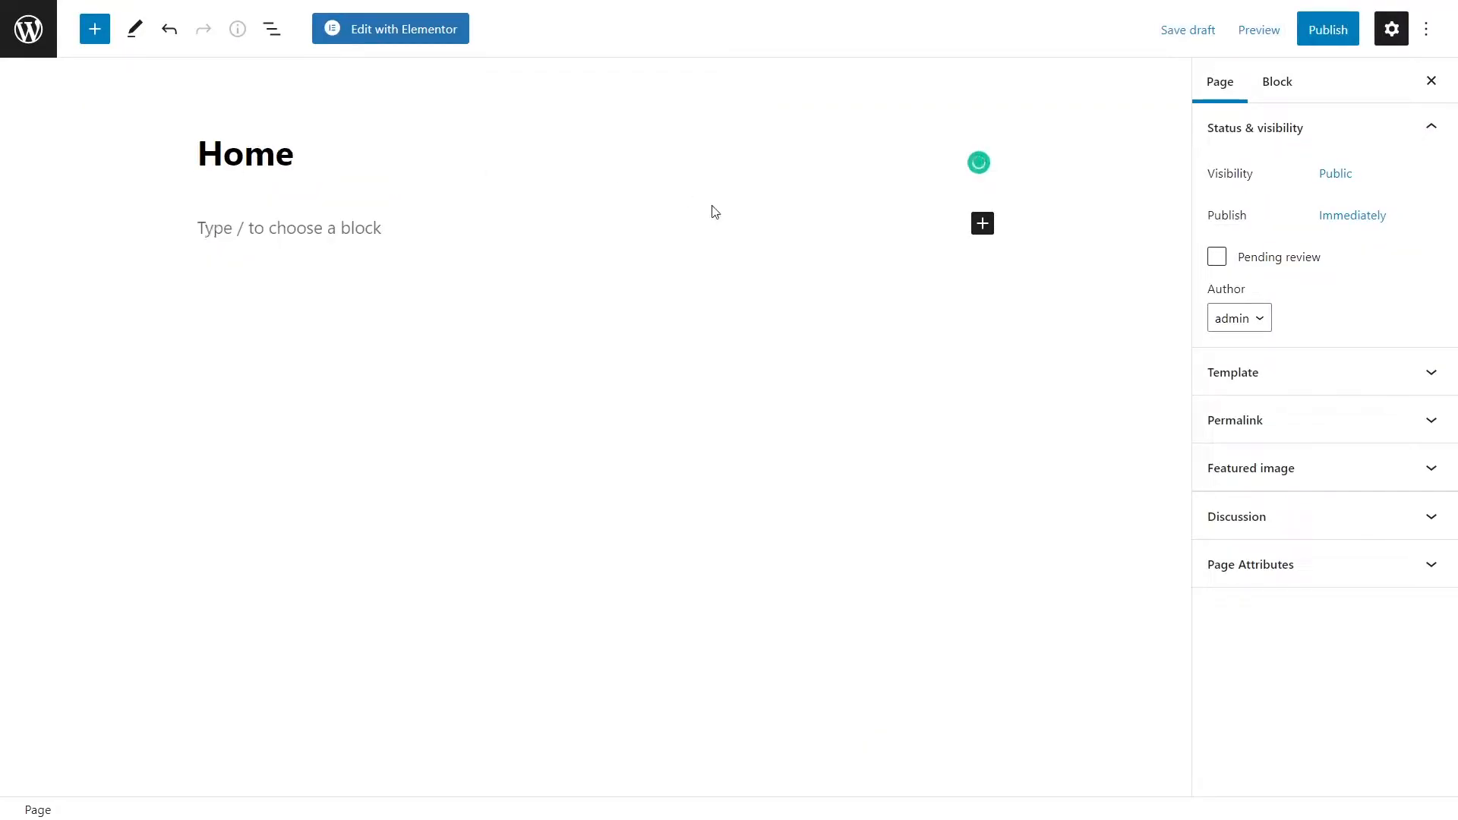
left_click(1320, 29)
left_click(1252, 30)
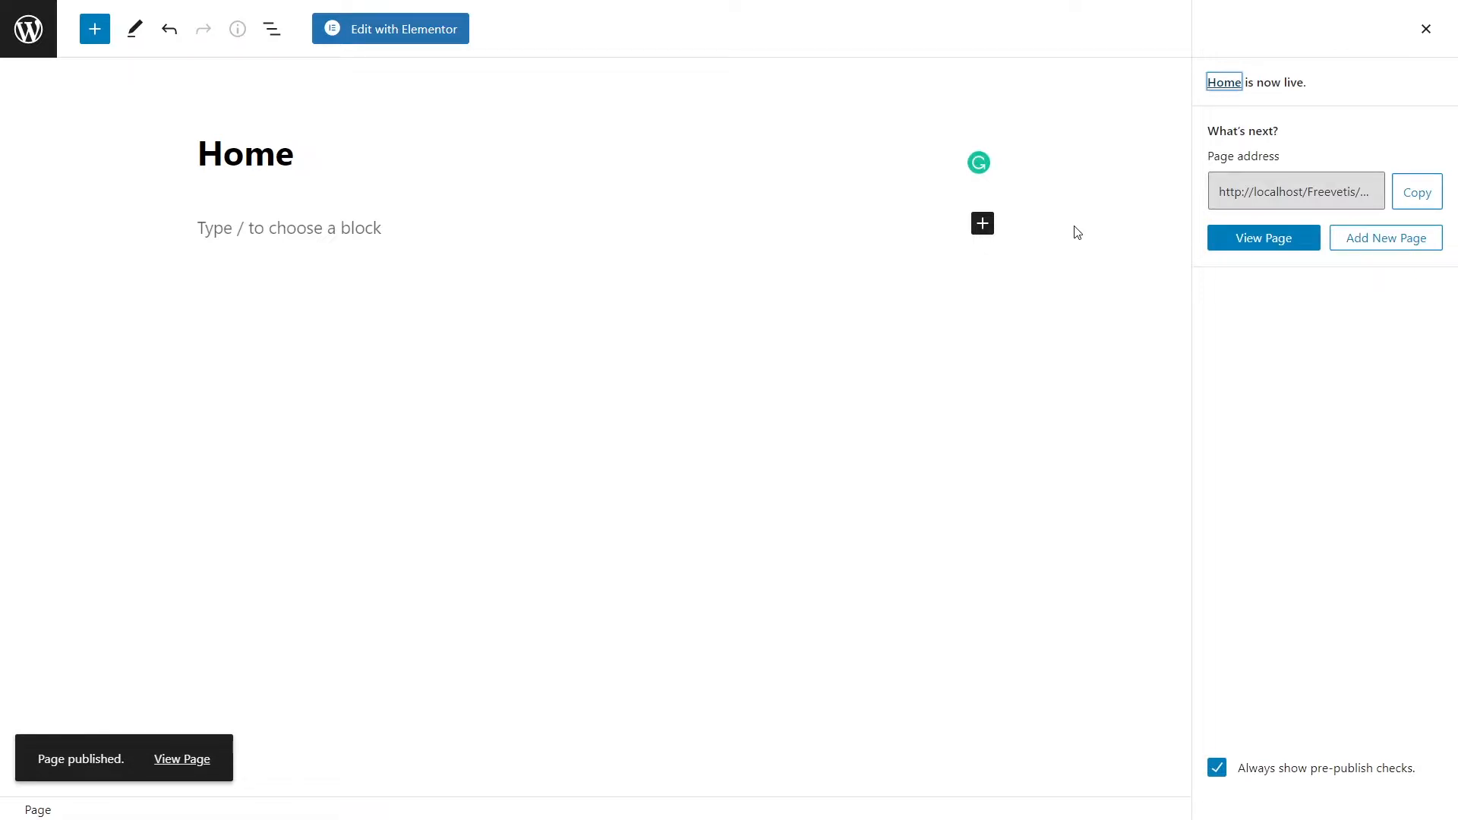
Edit the Home page with Elementor and insert the NPoliticia kit's Home template
left_click(446, 34)
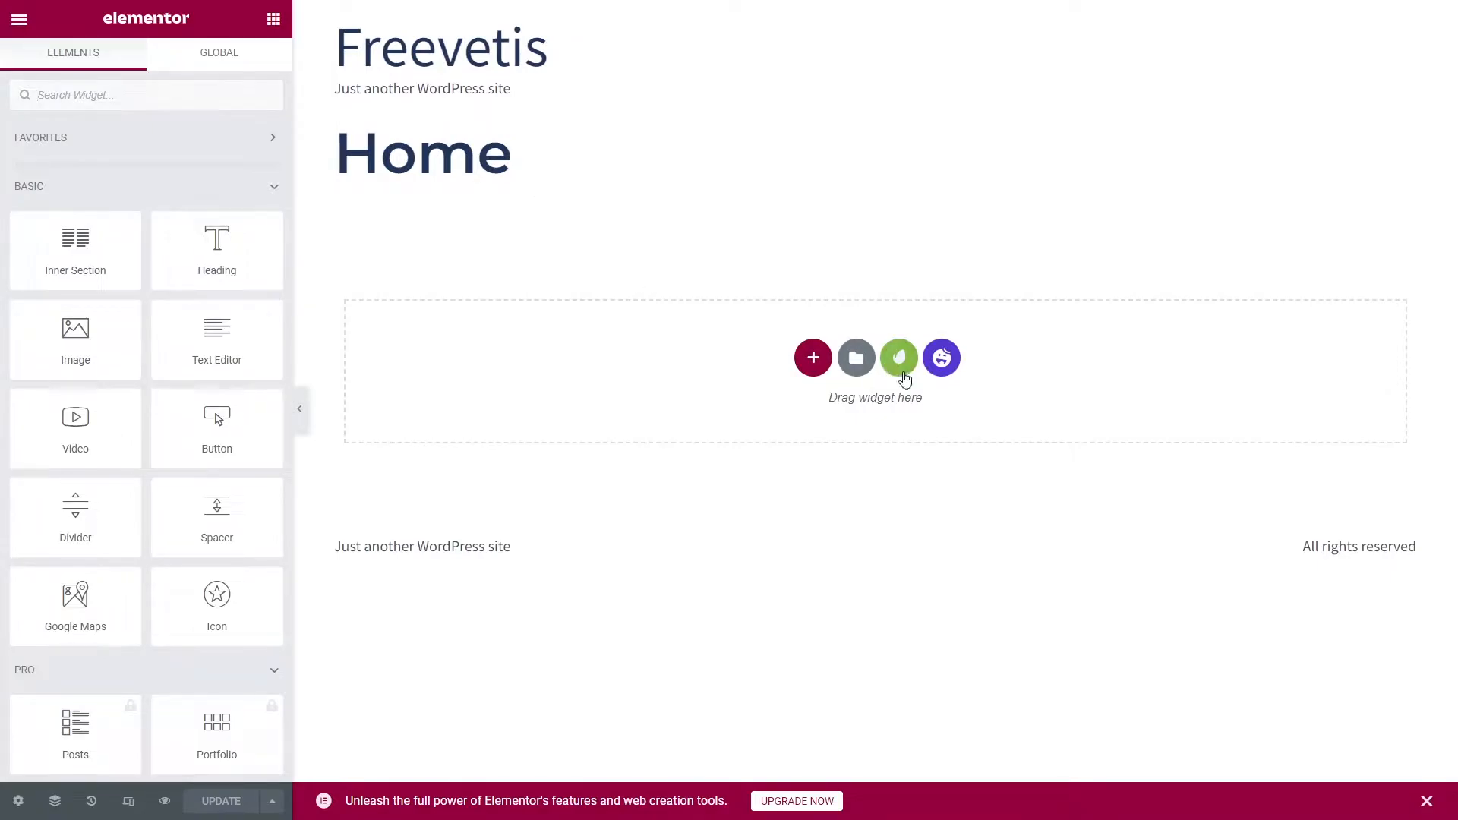
left_click(900, 365)
left_click(275, 592)
left_click(651, 571)
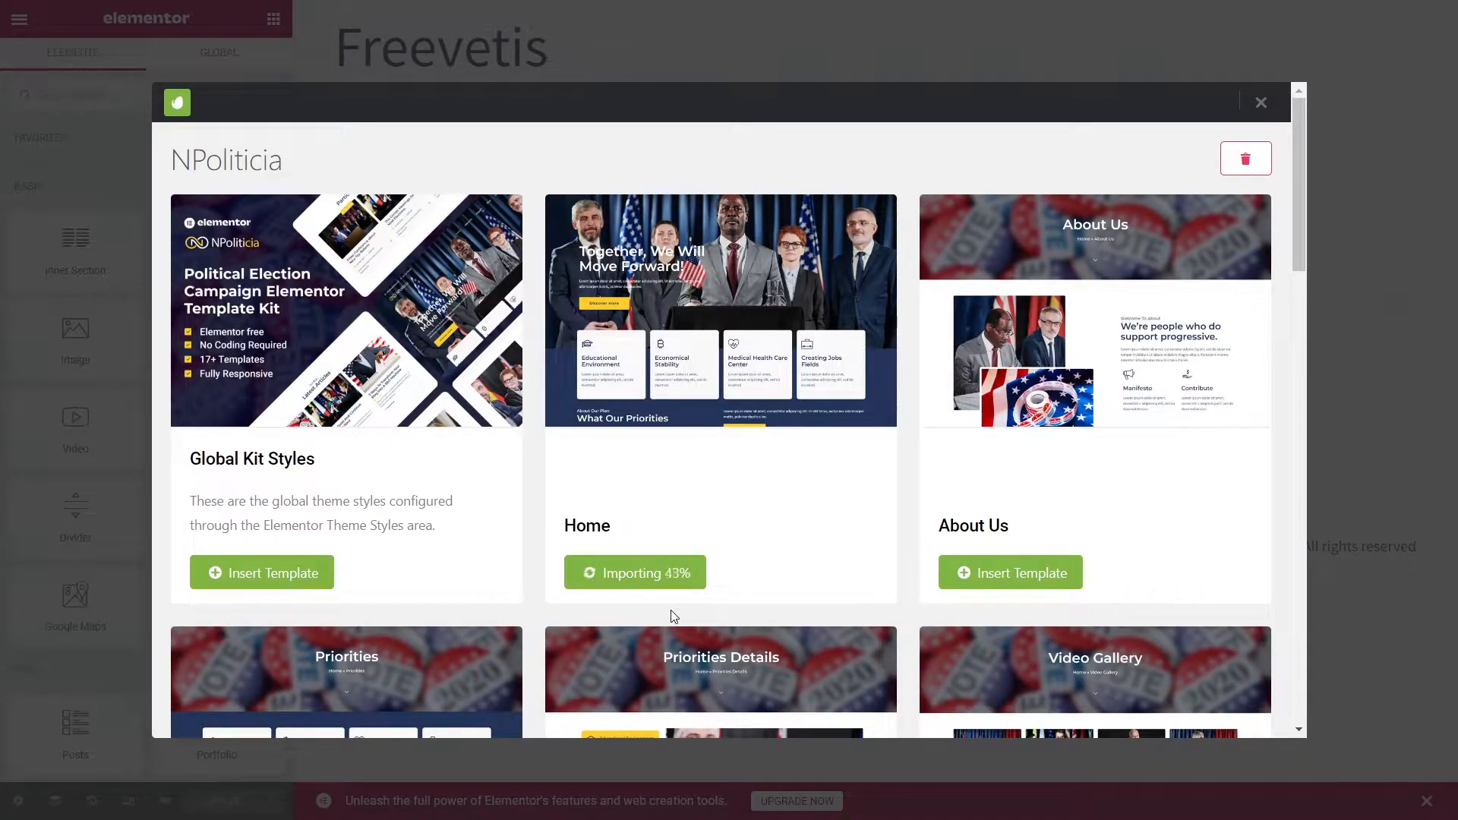
Create a new blank form named "home form" for the empty MetForm widget below the countdown section
scroll(890, 587, "down", 15)
scroll(893, 592, "down", 10)
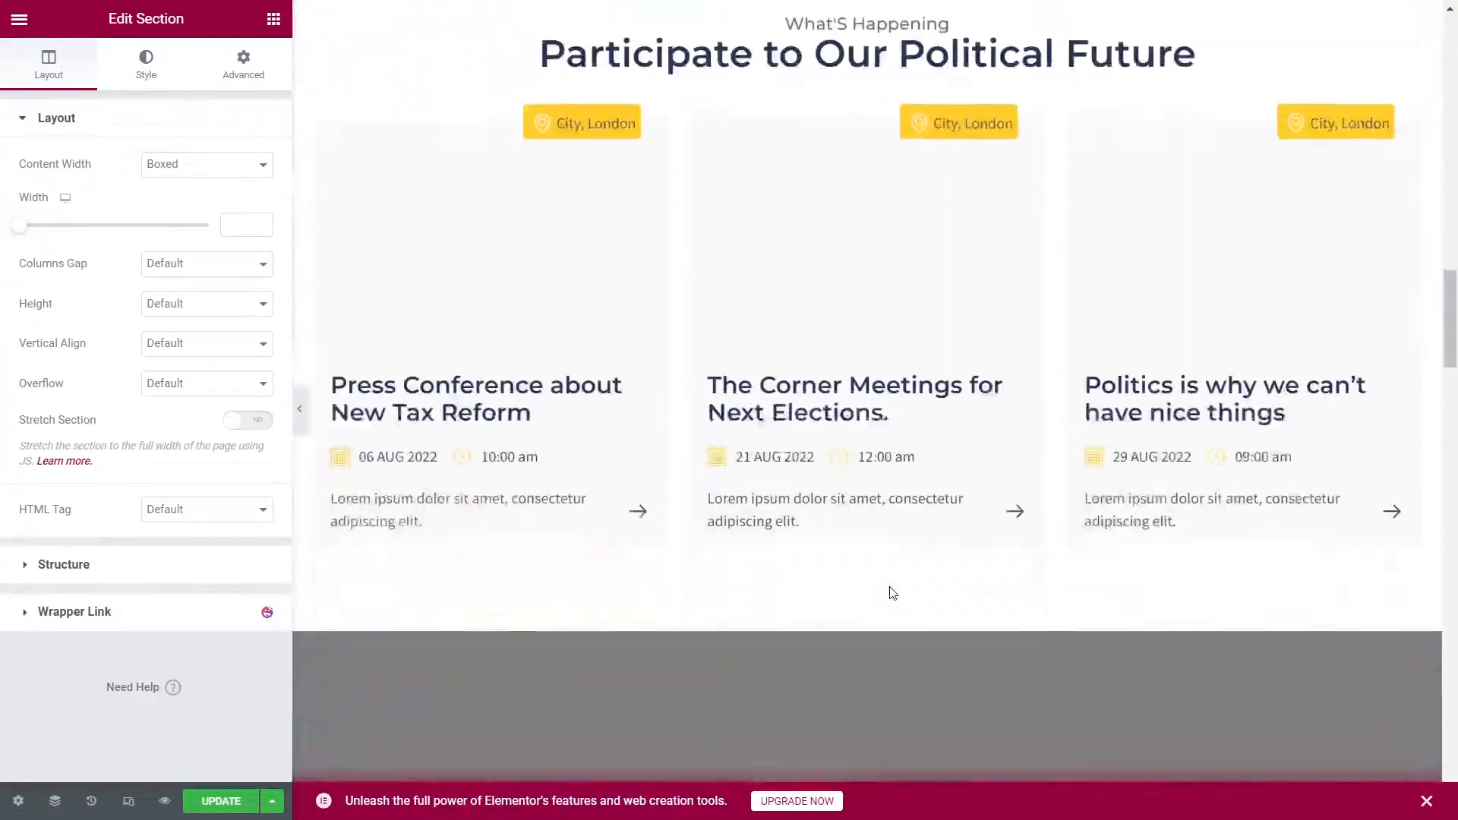
scroll(890, 593, "down", 5)
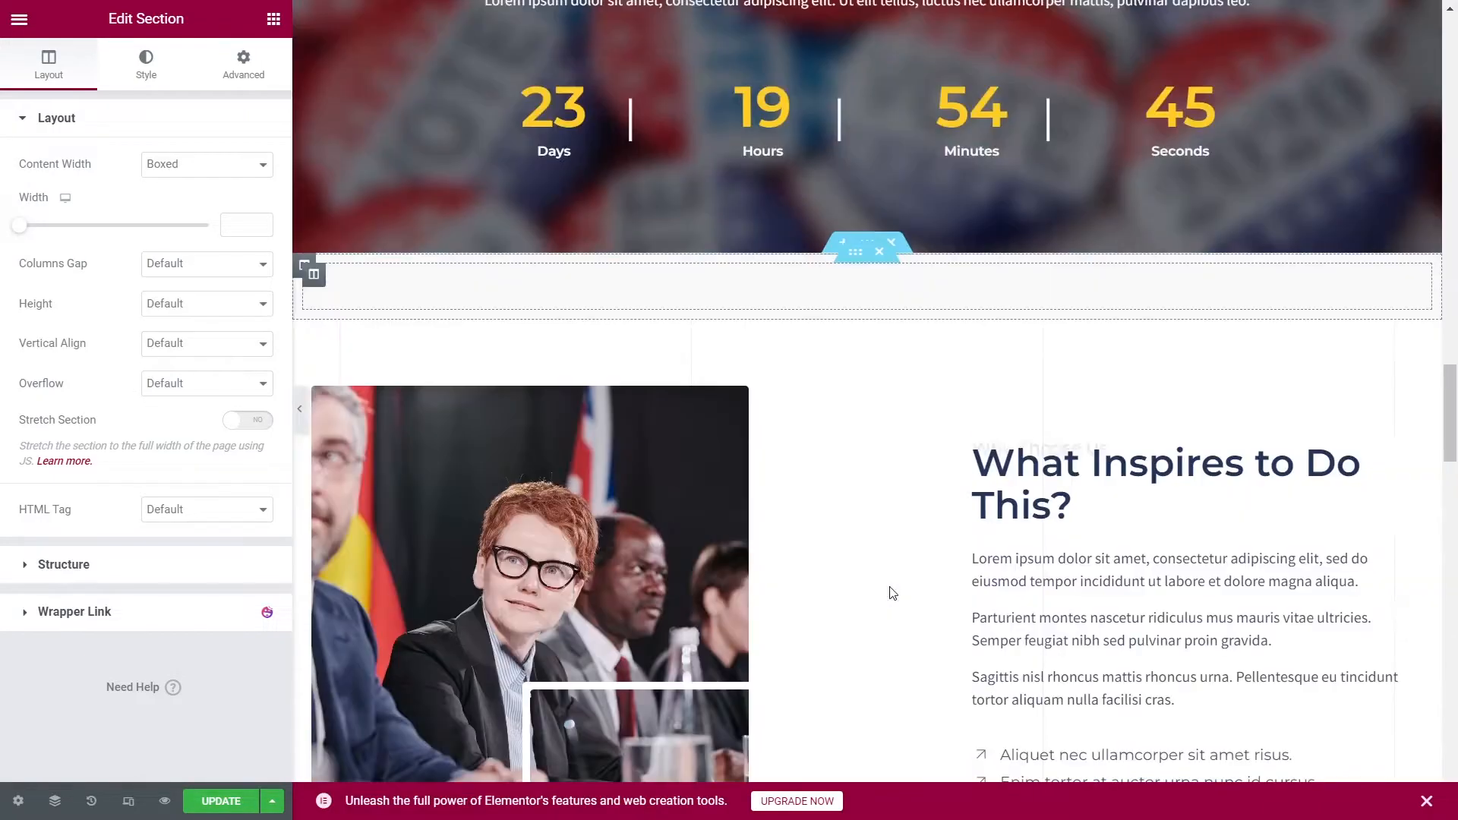
scroll(862, 504, "up", 1)
left_click(782, 355)
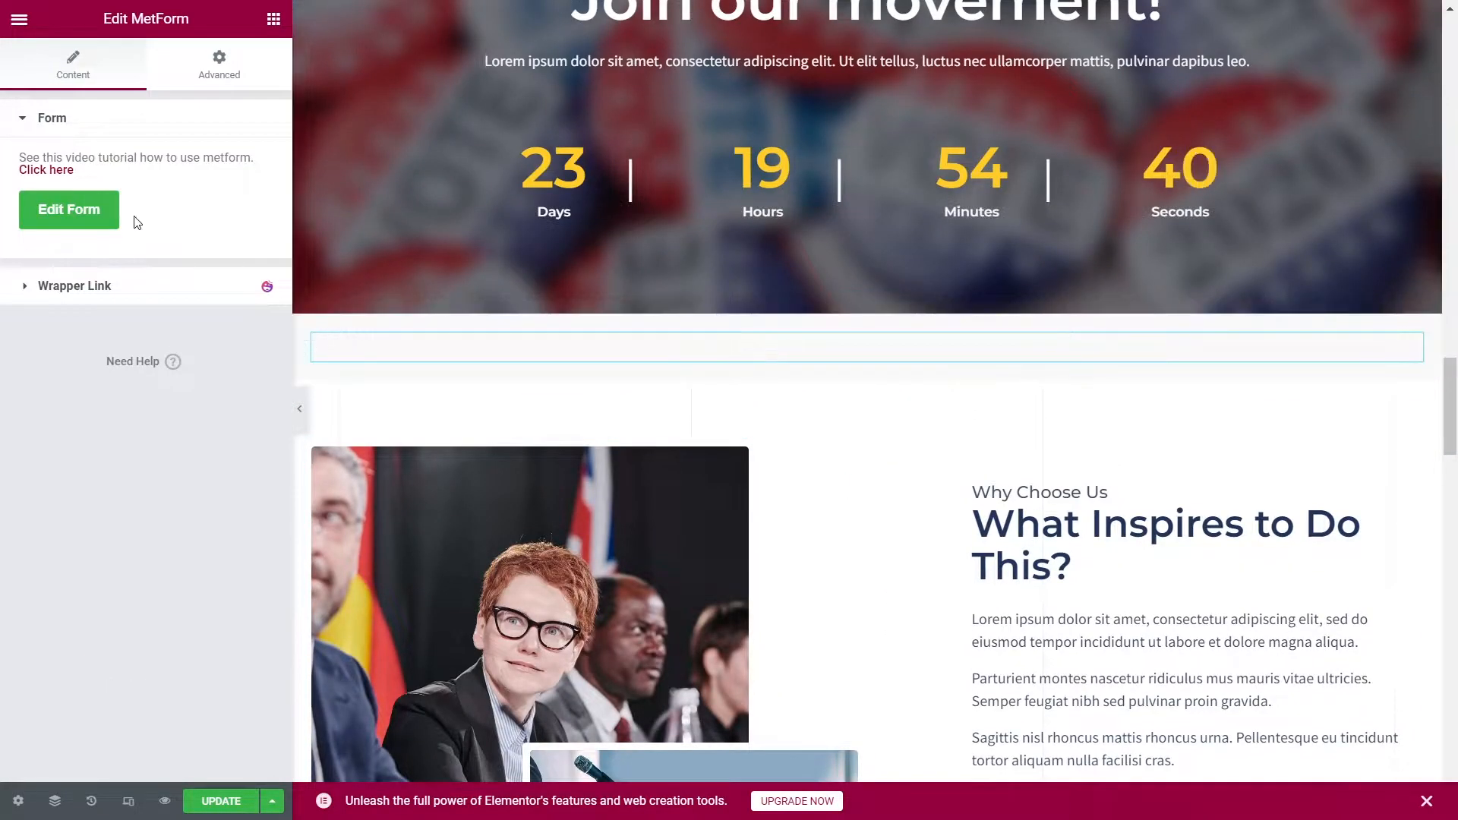
left_click(54, 217)
left_click(757, 104)
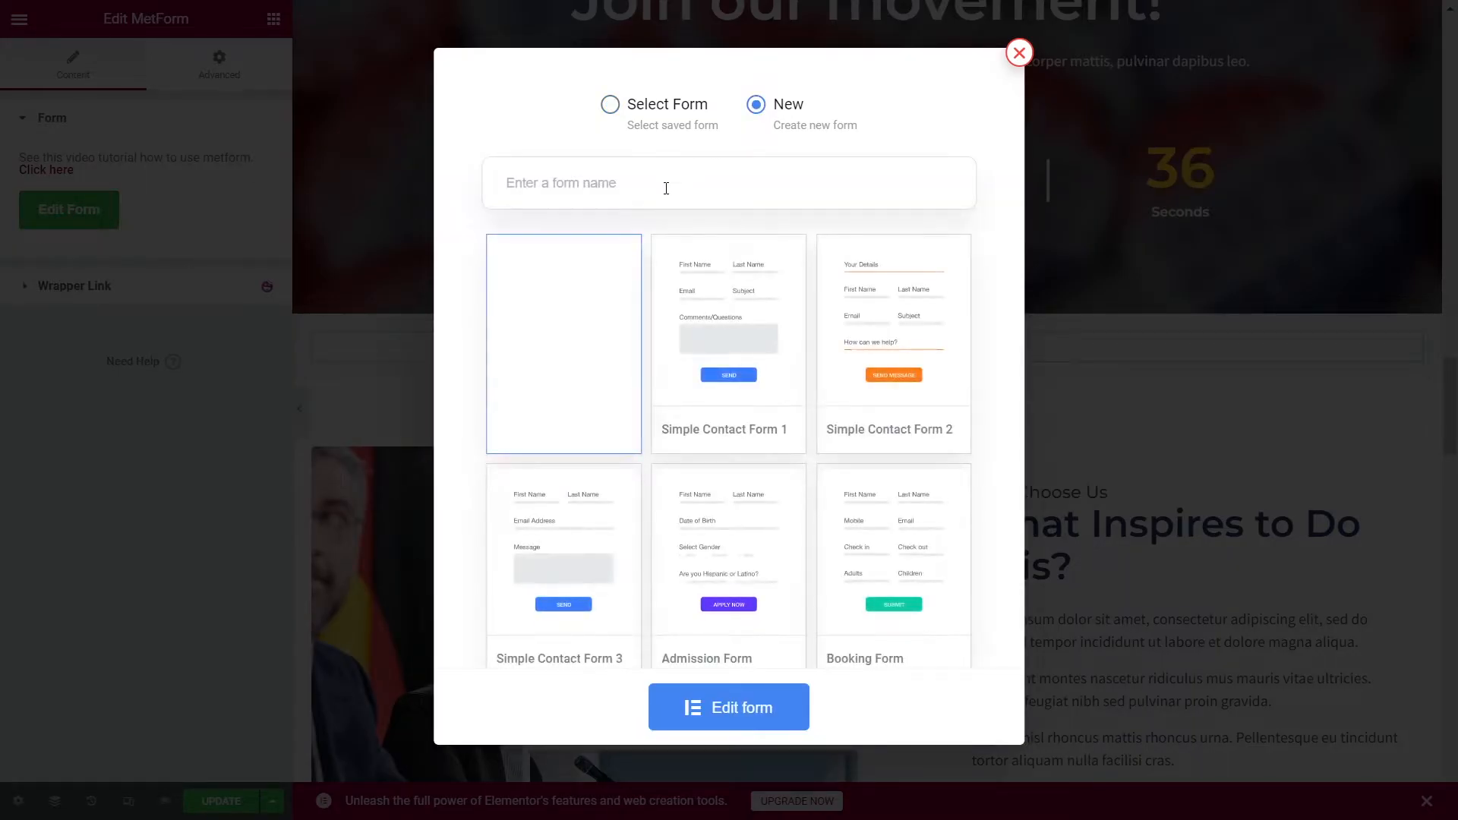
left_click(666, 188)
type("home form")
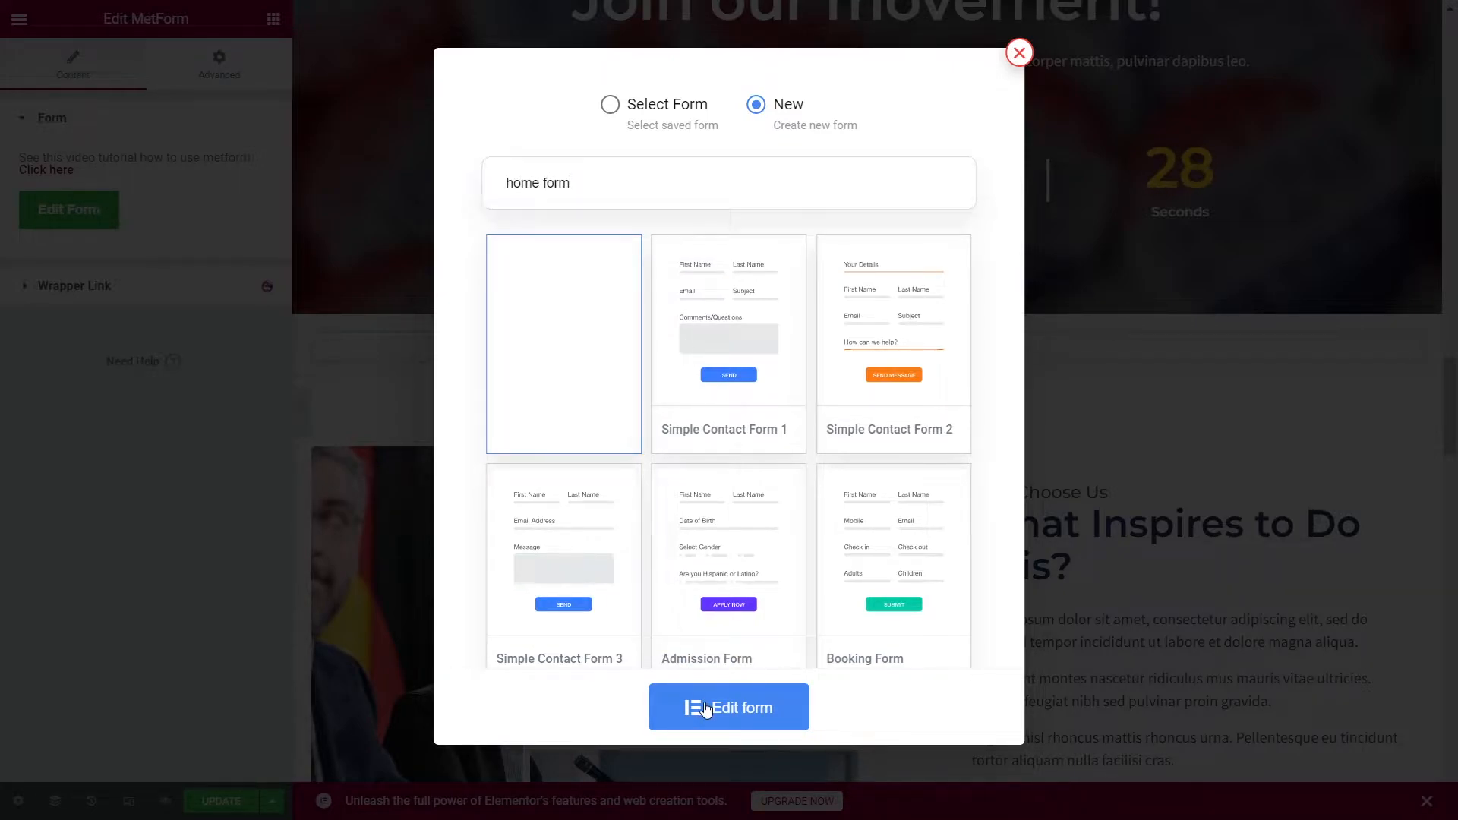
left_click(706, 707)
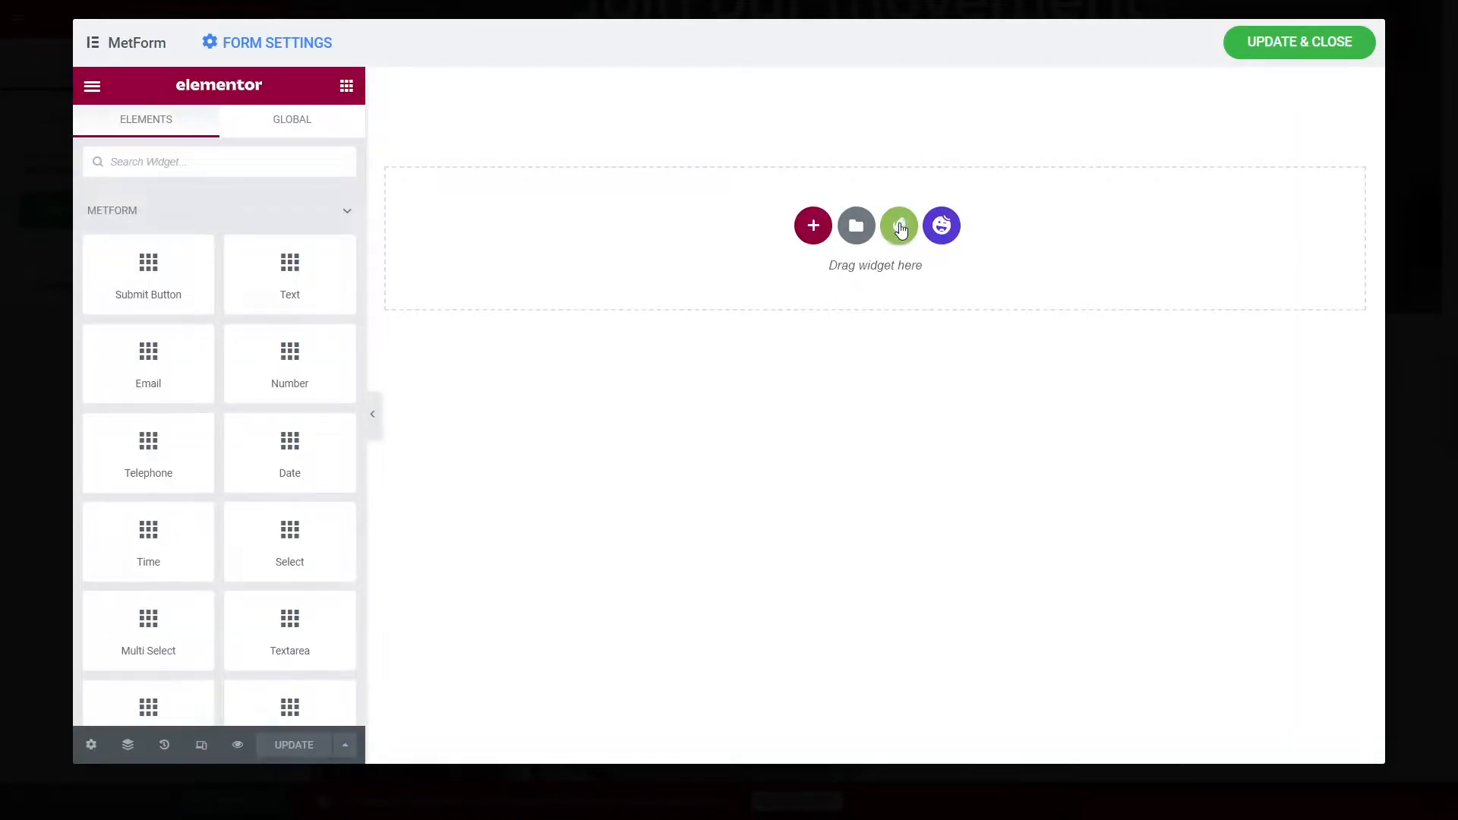
Insert the NPoliticia kit's Form template into the new form, then update and close the form editor
left_click(899, 226)
left_click(271, 646)
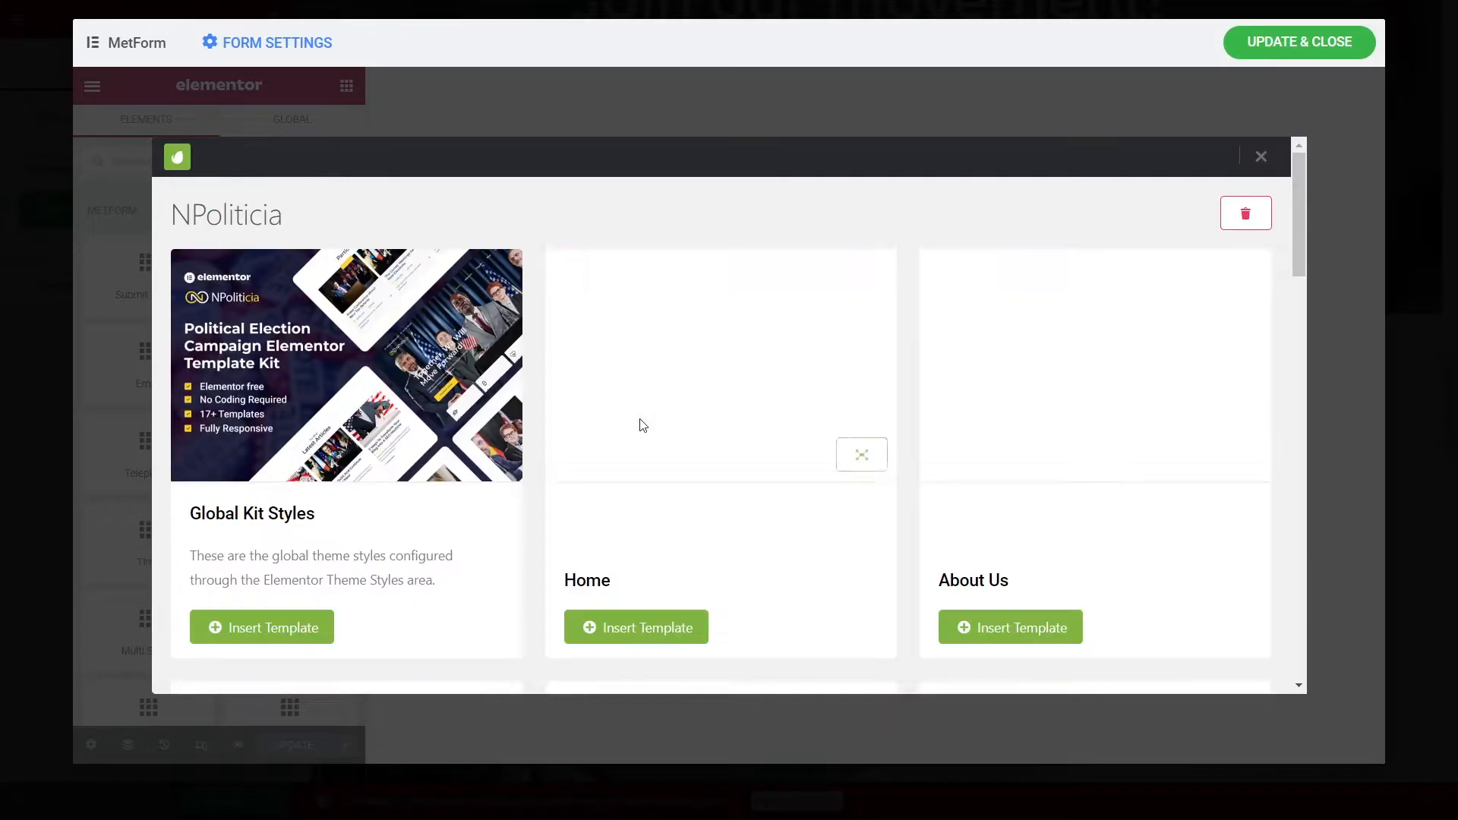
scroll(639, 419, "down", 15)
scroll(640, 422, "down", 4)
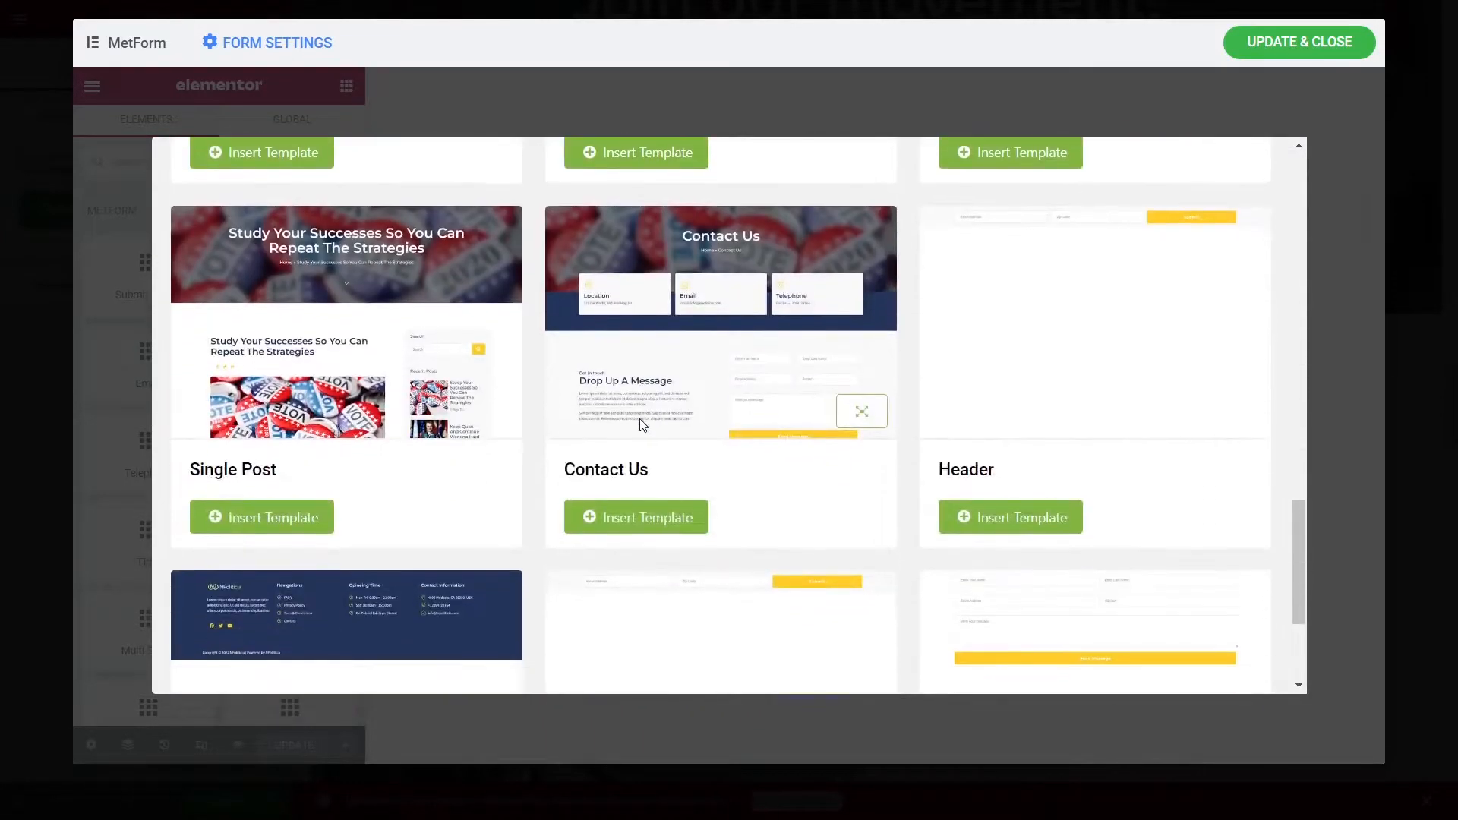
scroll(1018, 514, "down", 3)
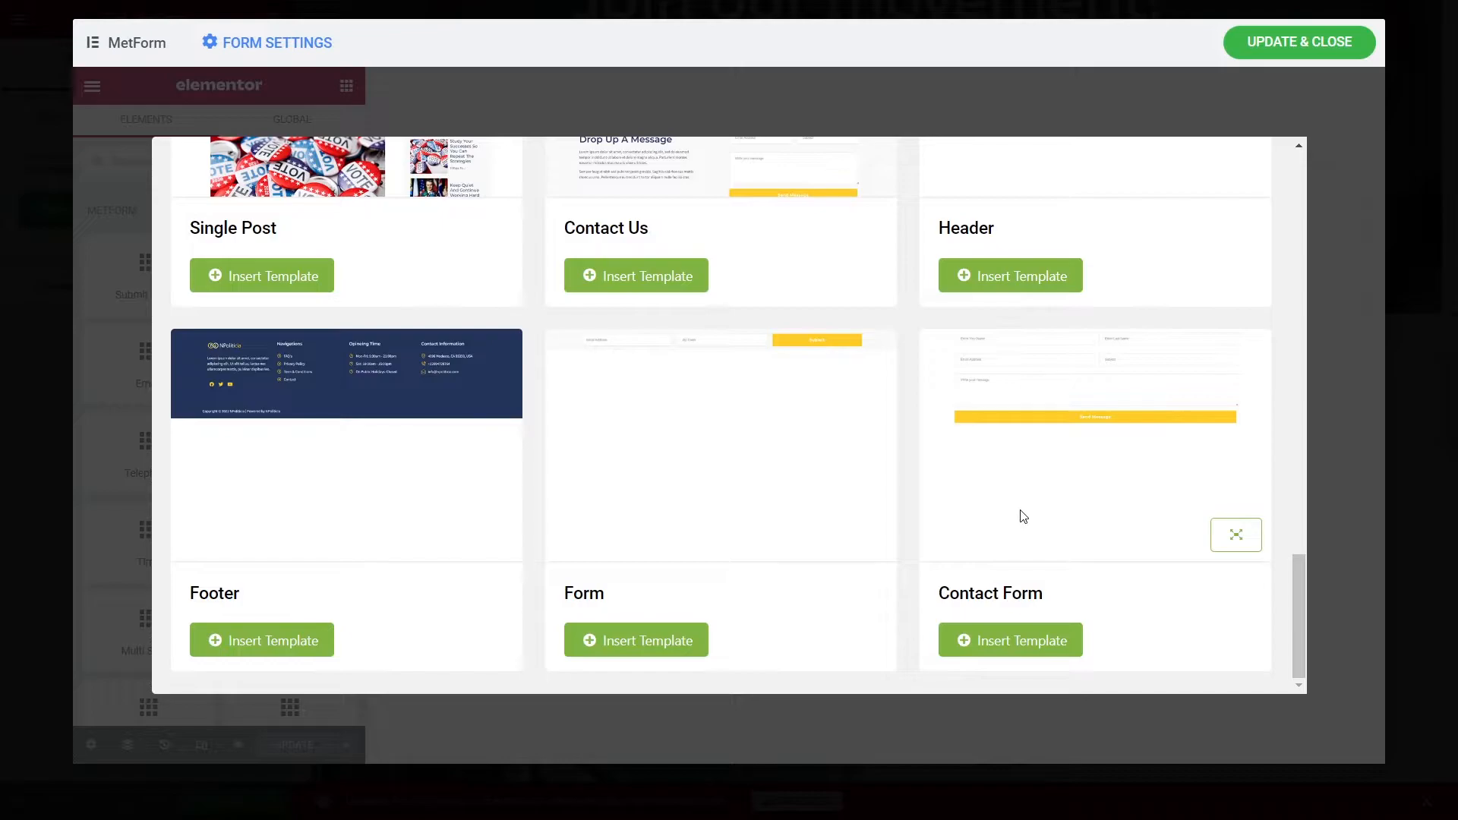
scroll(1023, 516, "up", 4)
scroll(1023, 516, "down", 1)
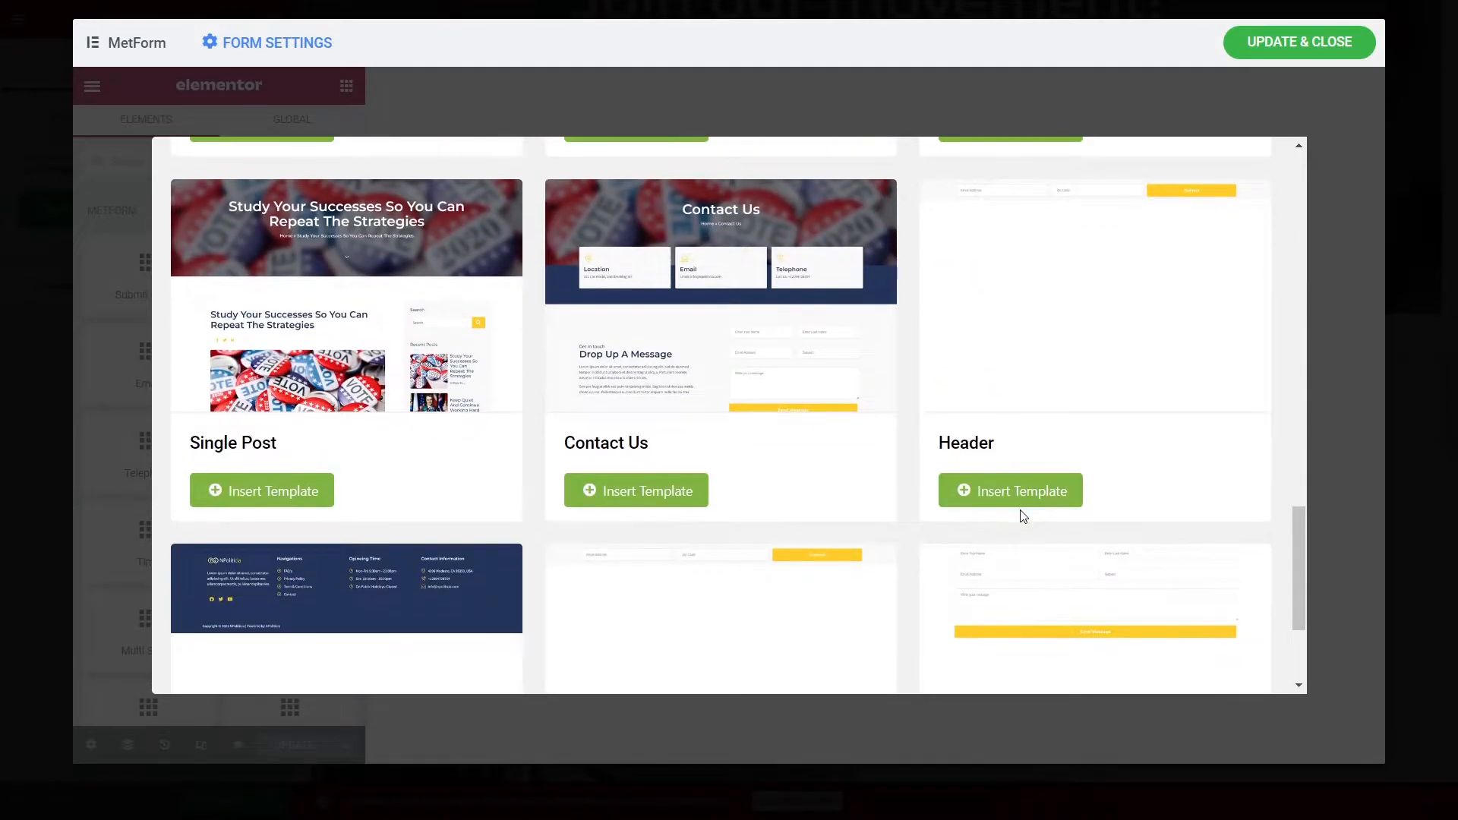
scroll(1023, 516, "down", 3)
left_click(717, 653)
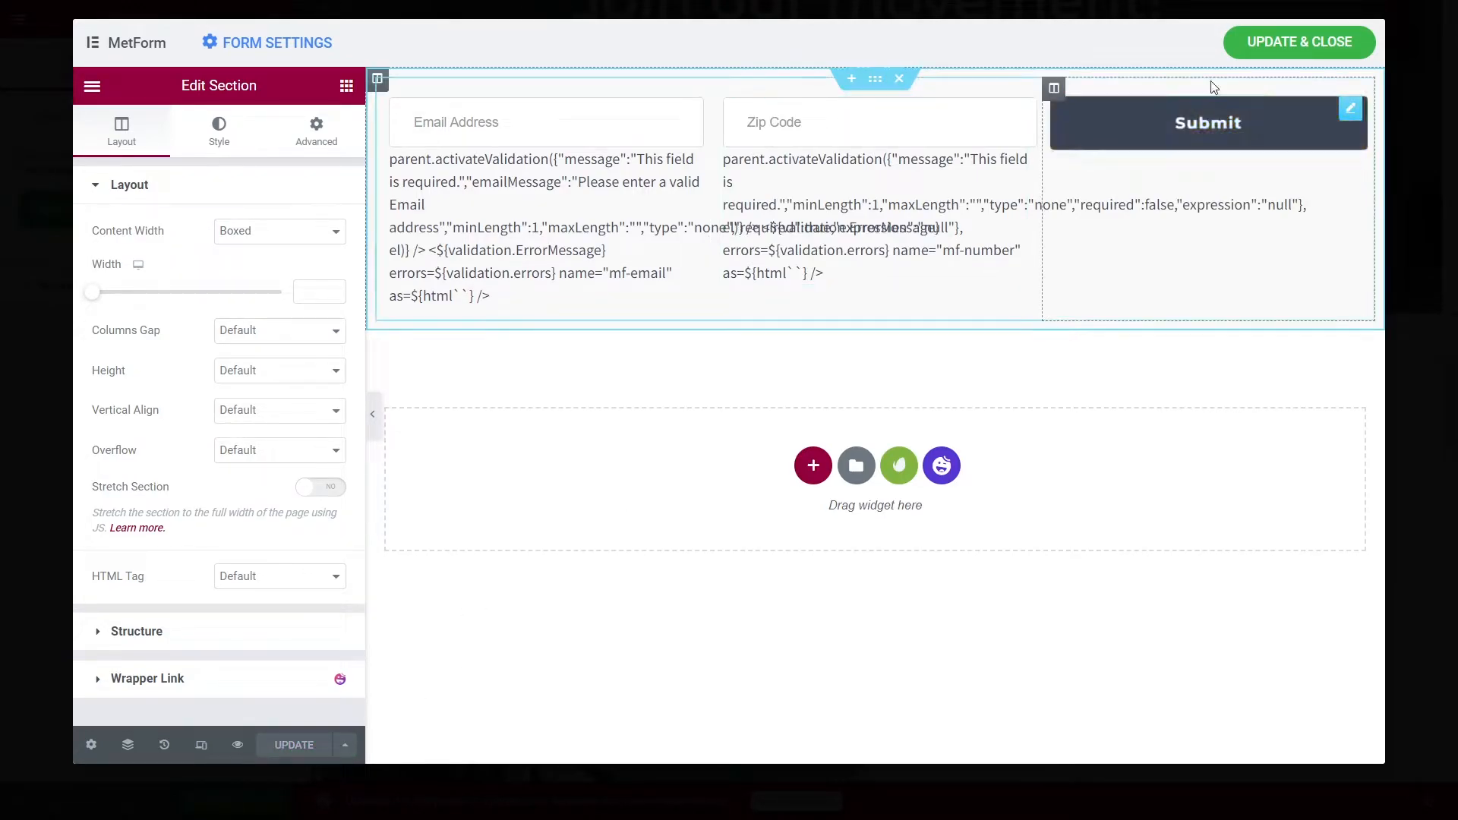
left_click(1261, 43)
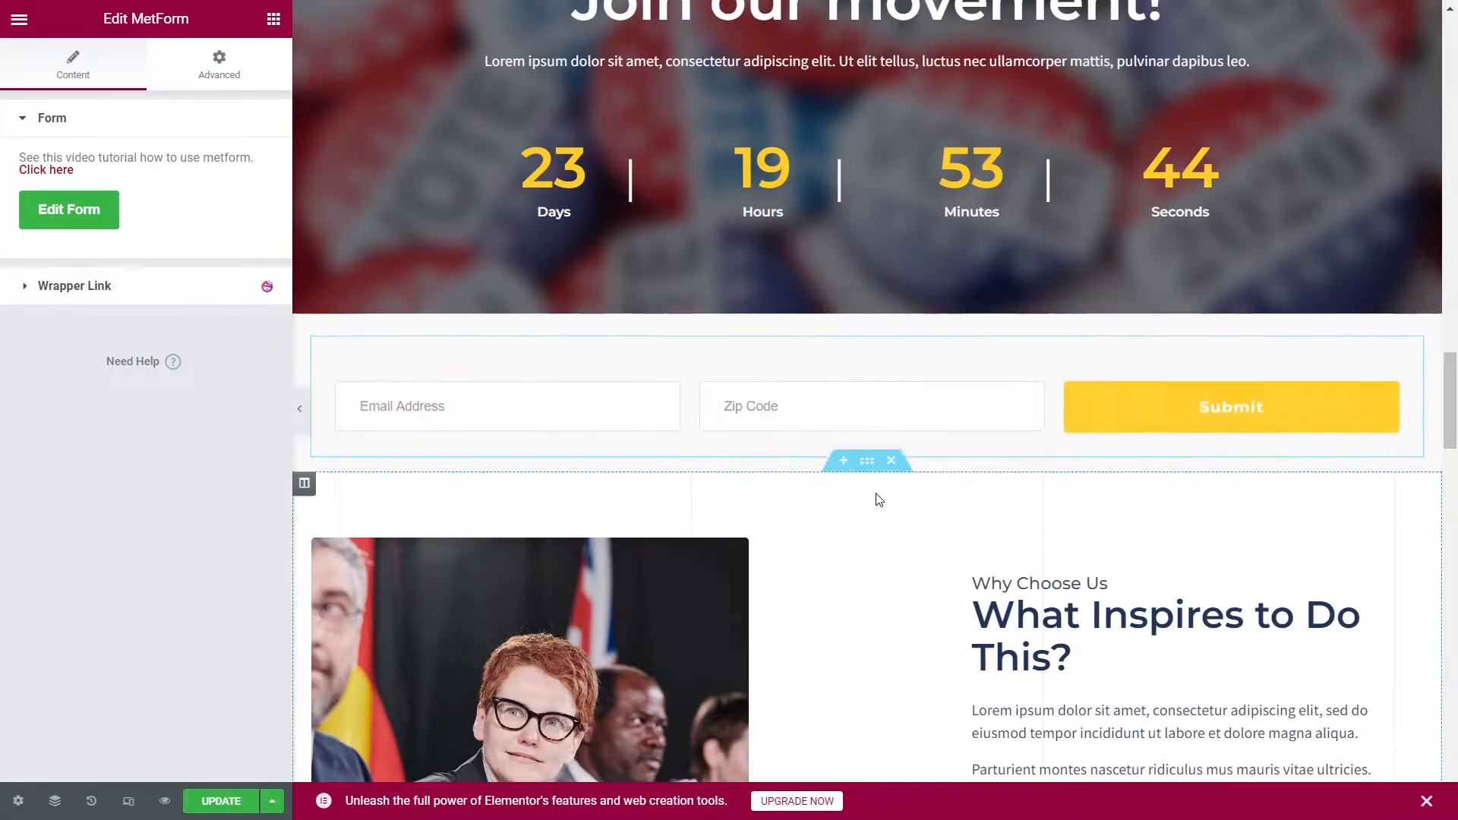
Update the Home page and exit Elementor back to the list of pages
left_click(221, 802)
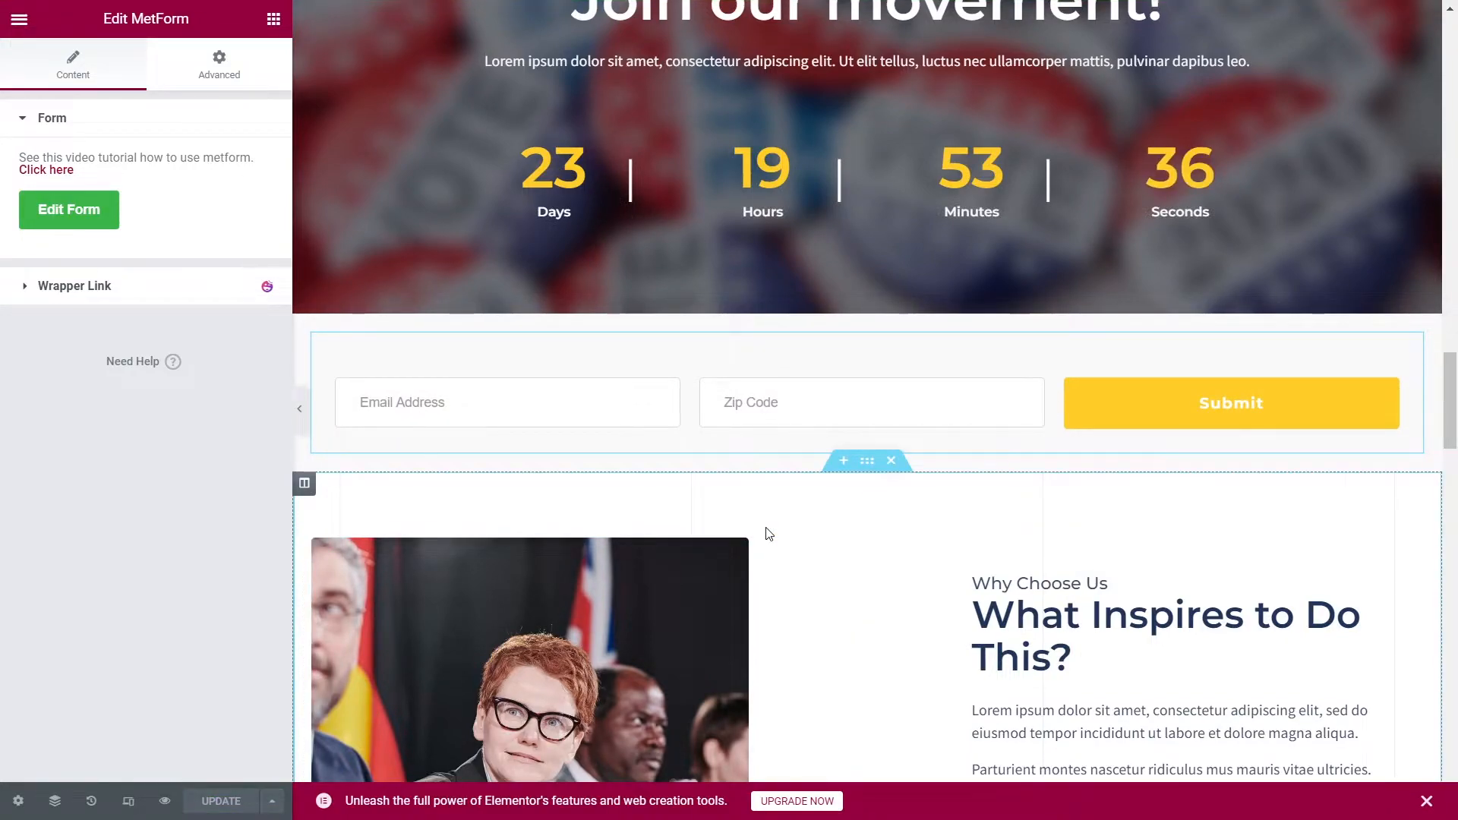
left_click(17, 19)
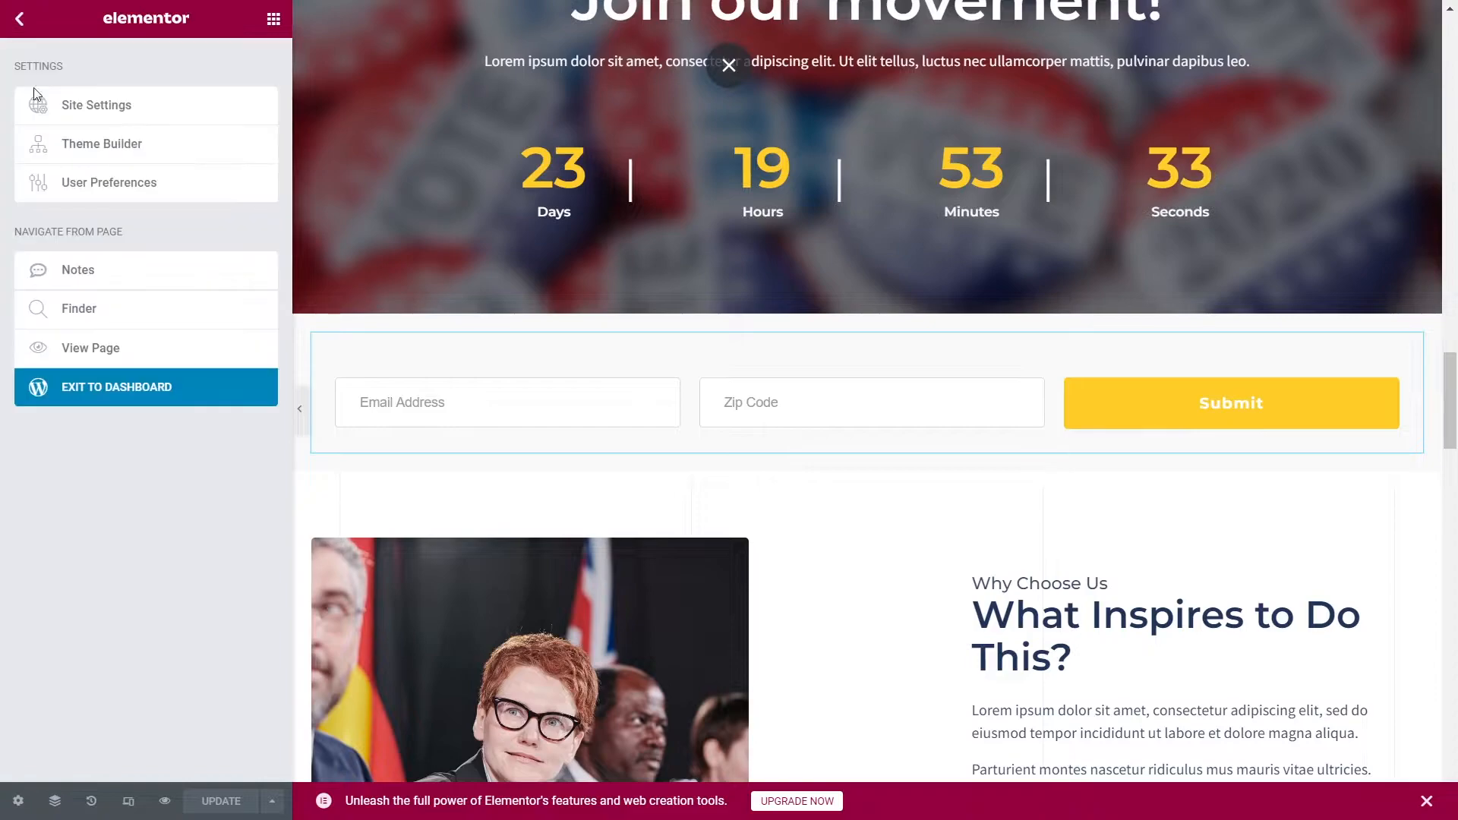
left_click(79, 389)
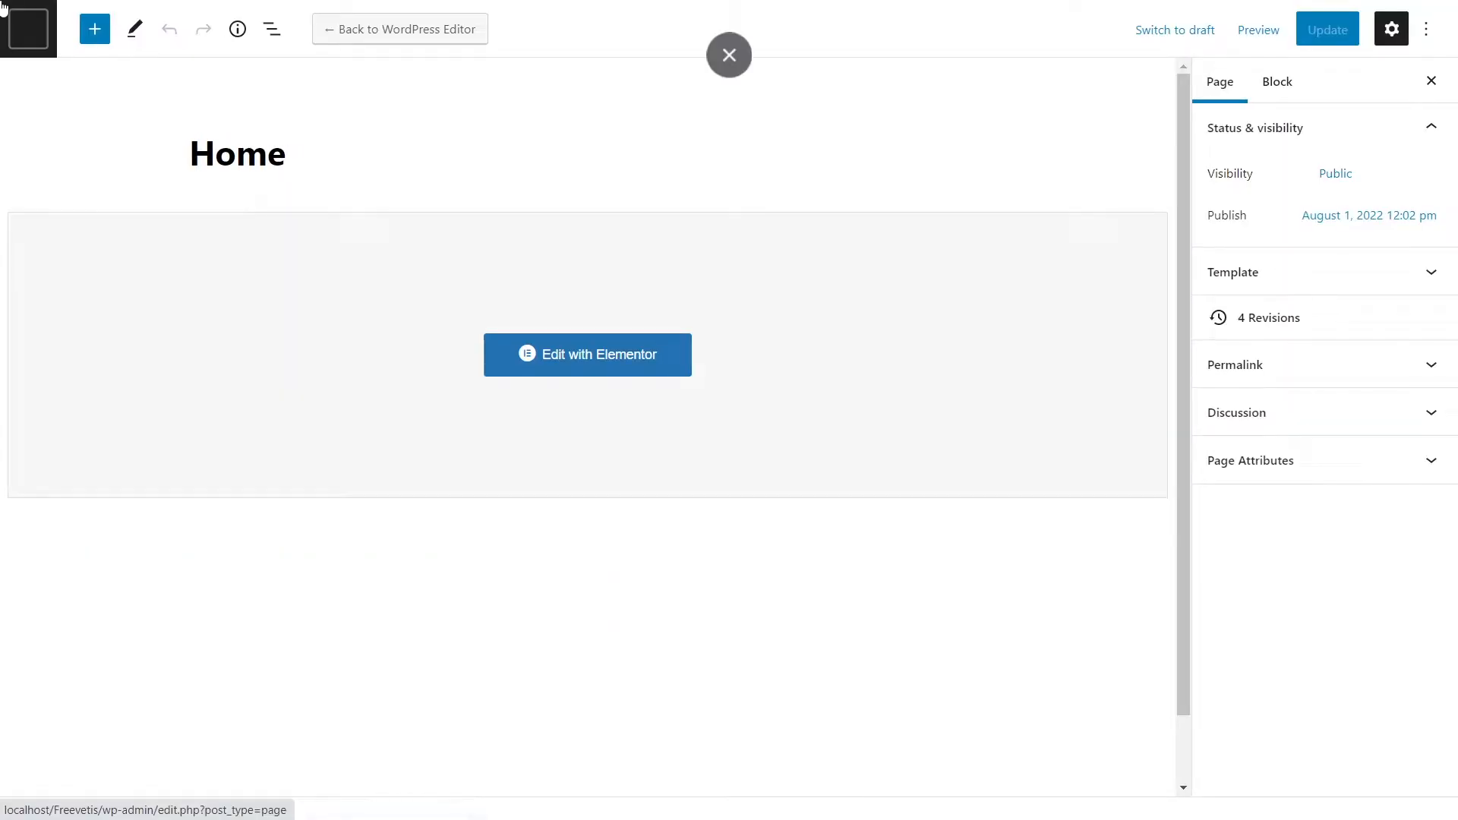
left_click(14, 25)
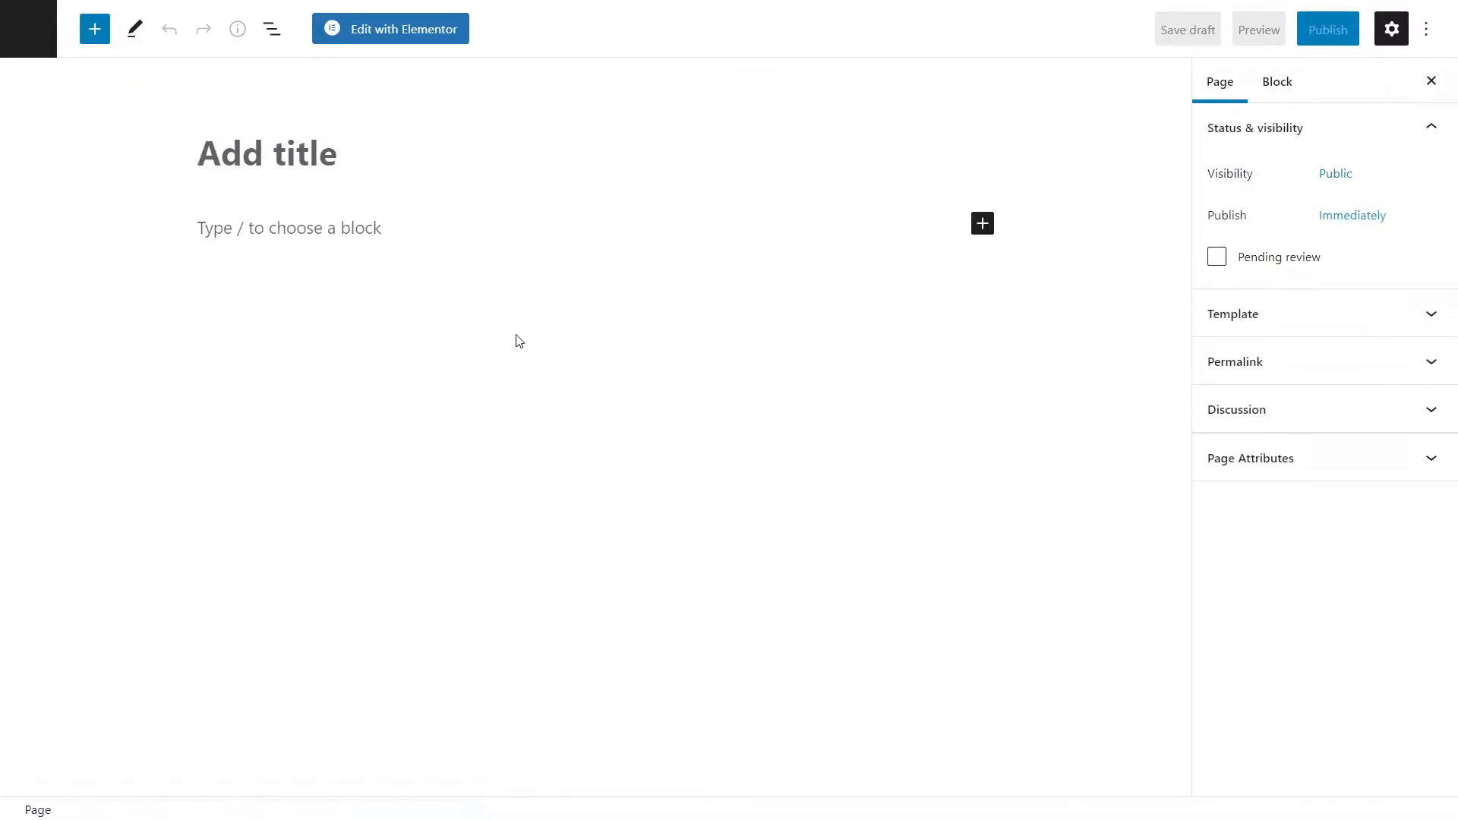
Title the new page "Contact Form" and publish it
type("Contact Form")
left_click(1325, 29)
left_click(1305, 27)
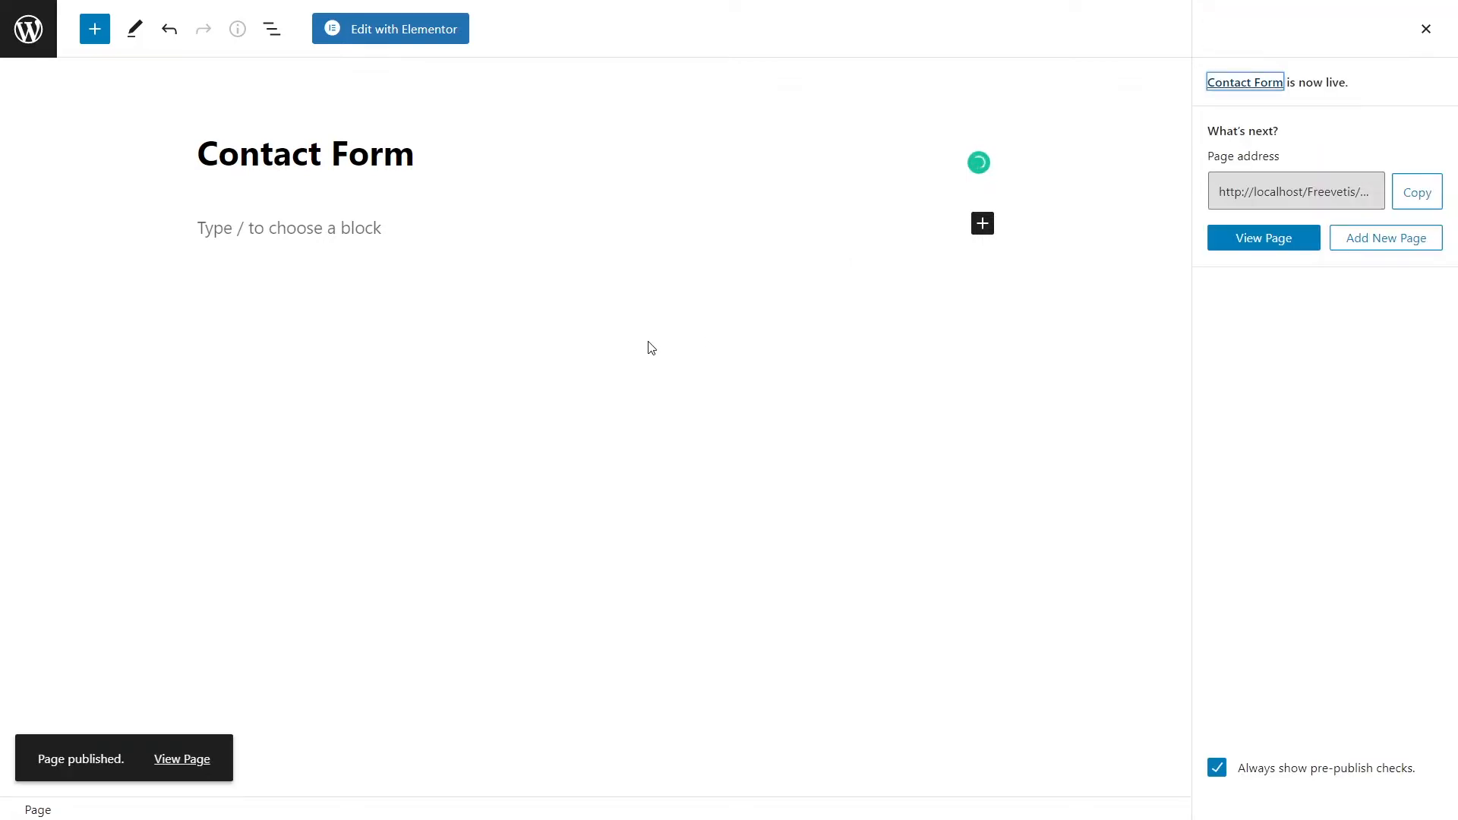
Edit the Contact Form page with Elementor and insert the NPoliticia kit's Contact Us template
left_click(391, 28)
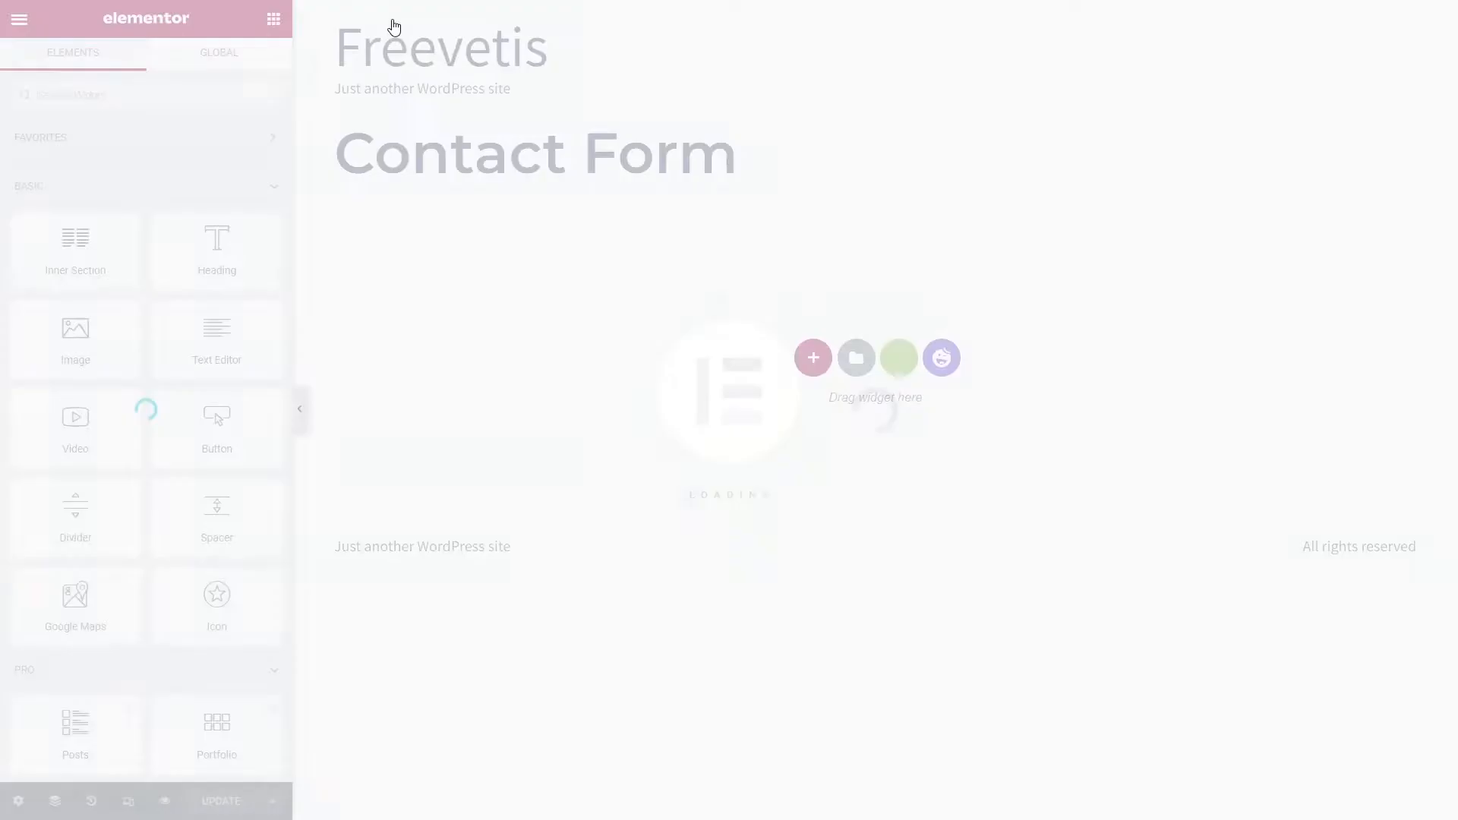
left_click(896, 358)
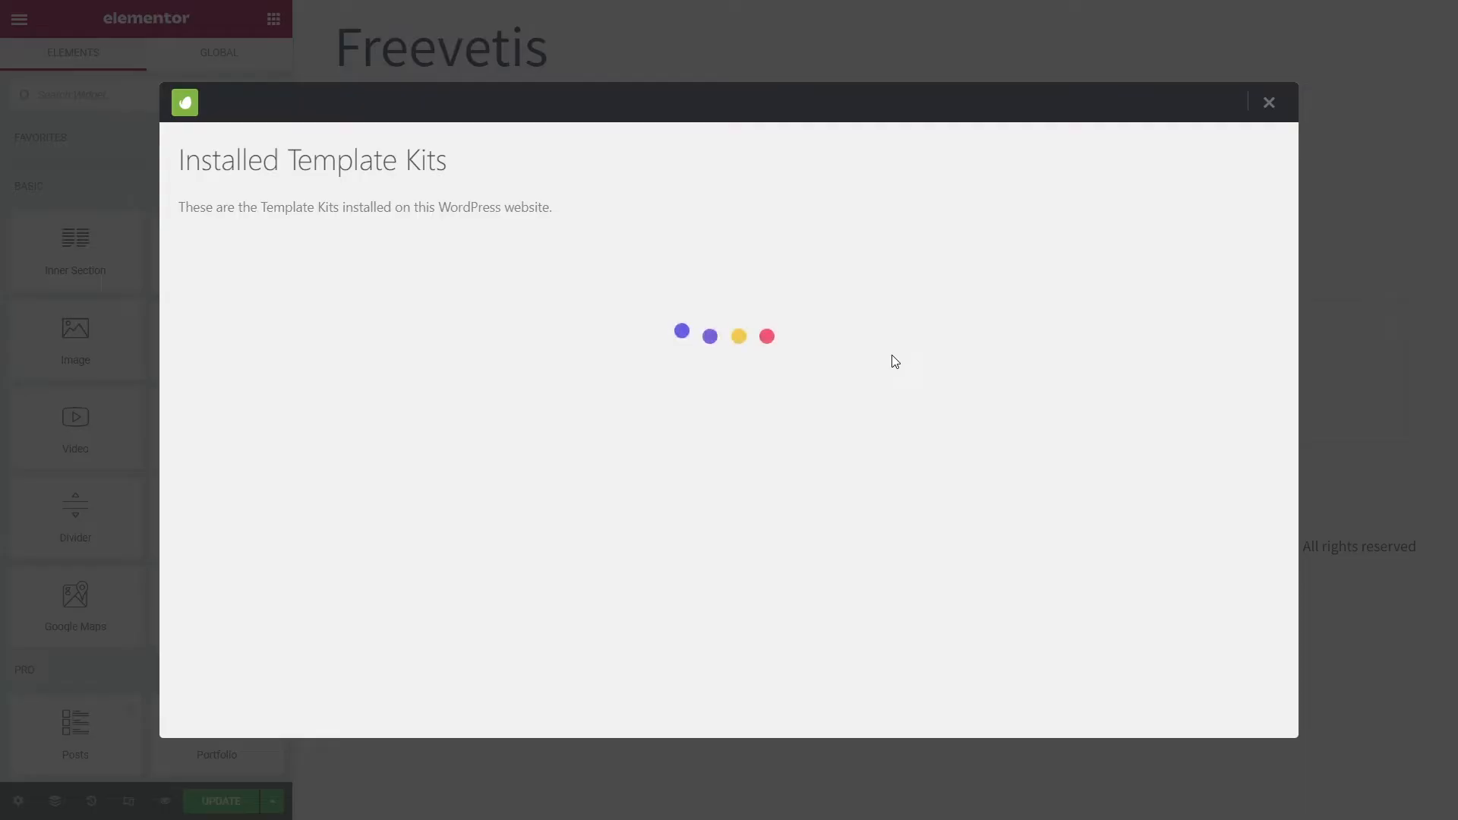
left_click(429, 269)
scroll(688, 452, "down", 15)
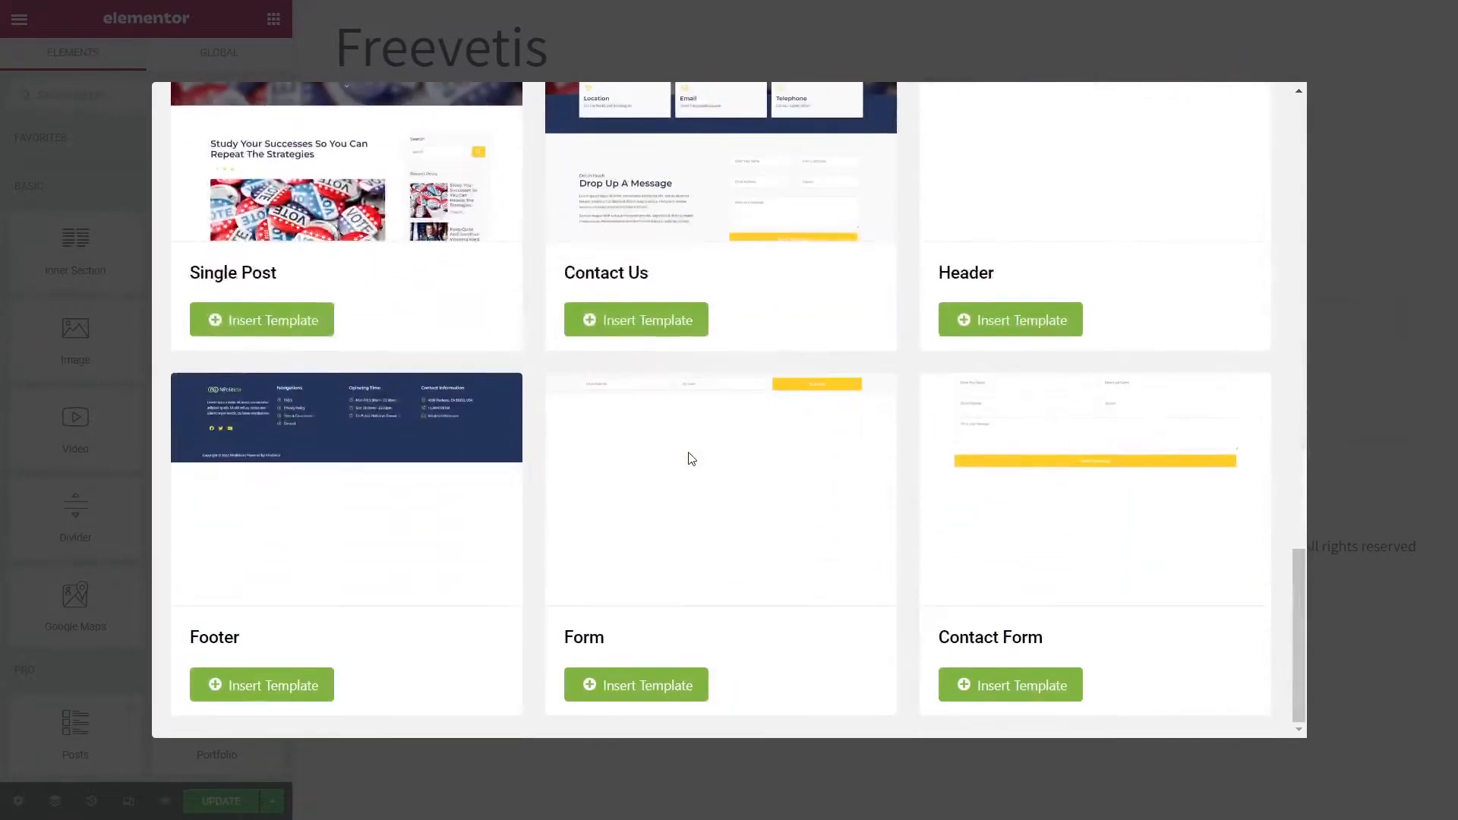
scroll(691, 459, "up", 3)
left_click(667, 559)
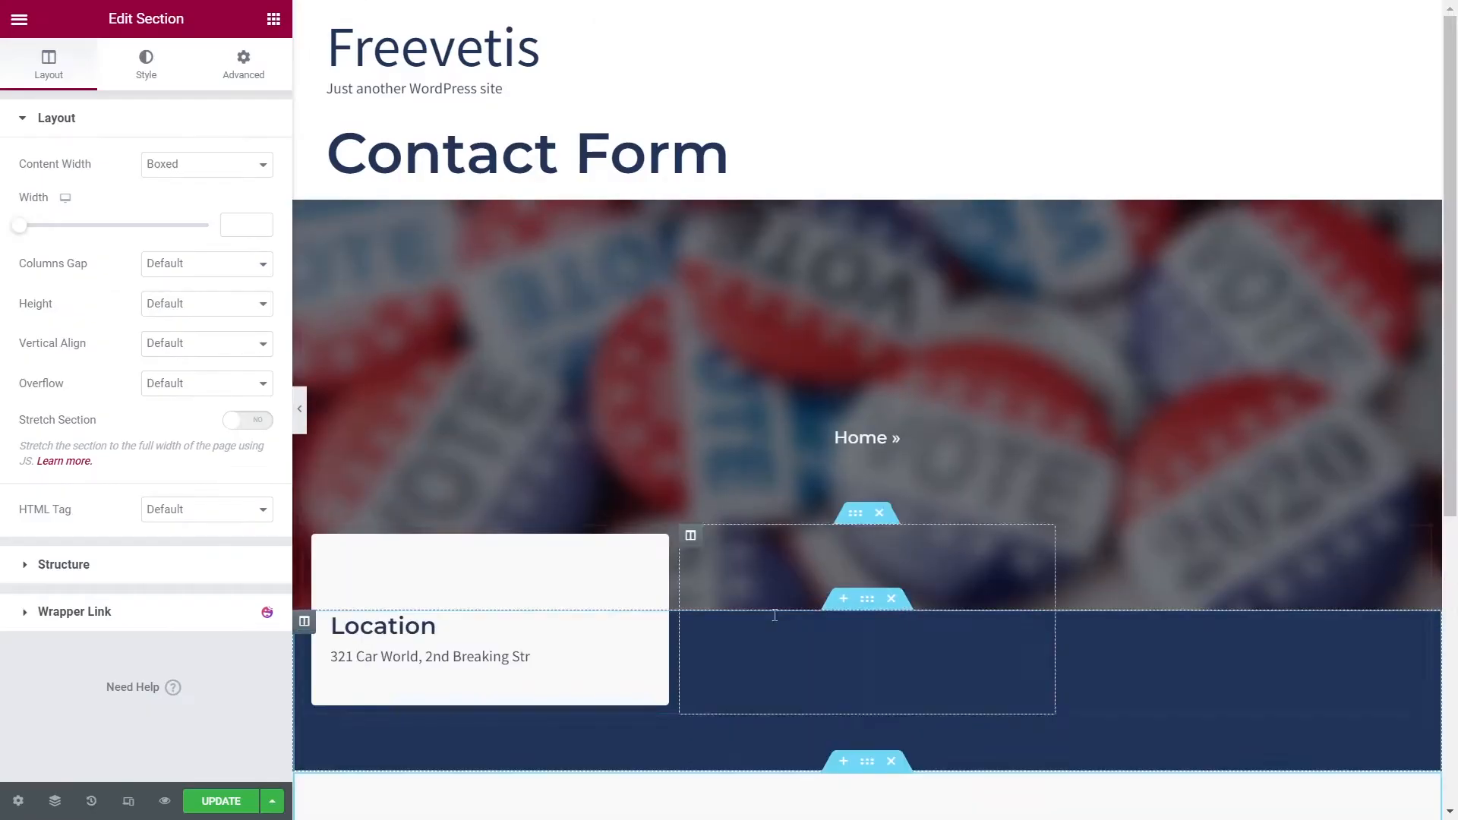
Create a new blank form named "contact us" for the empty MetForm widget beside the "Drop Up A Message" text
scroll(774, 615, "down", 6)
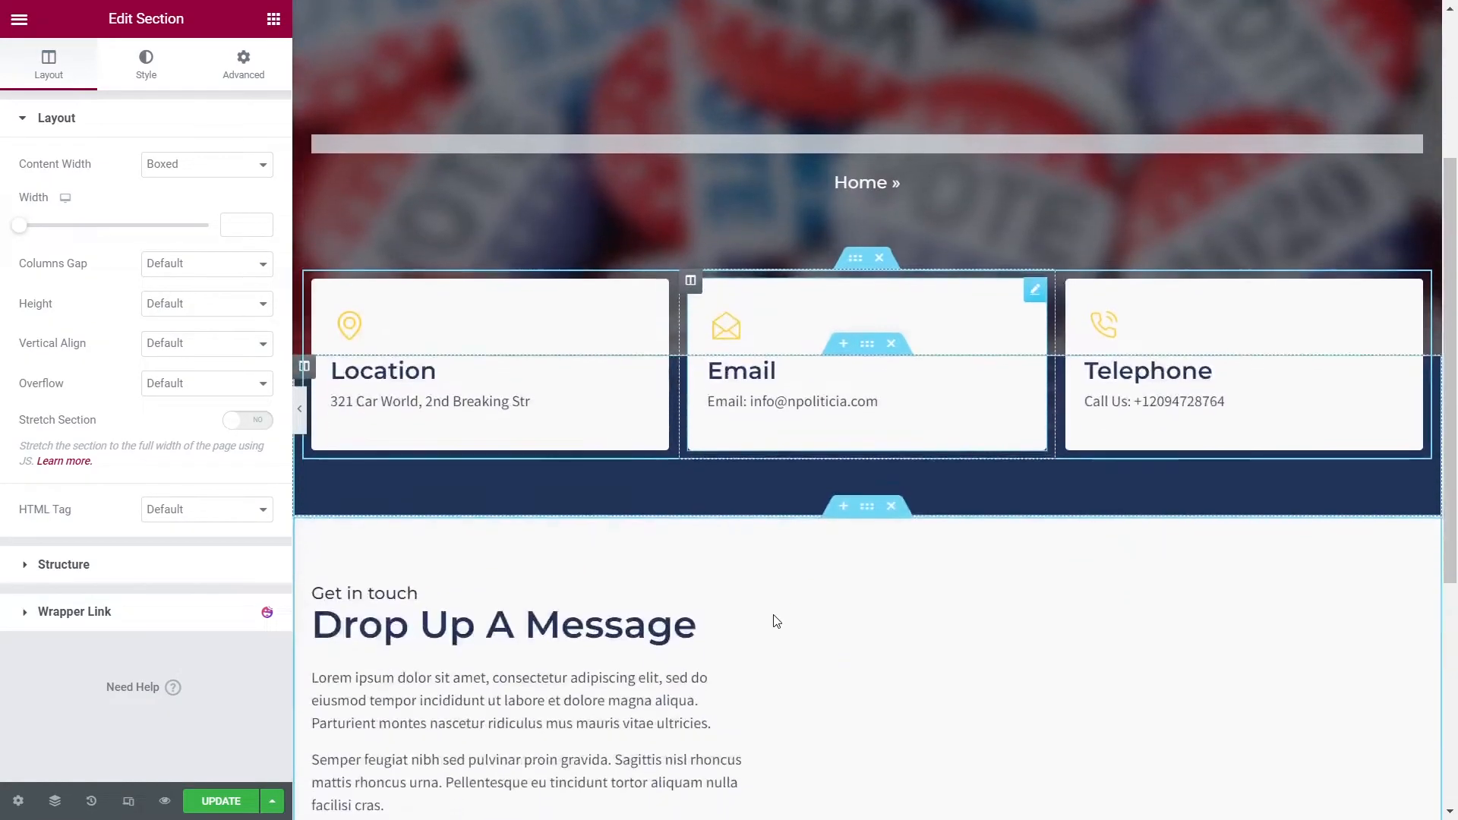
left_click(1035, 374)
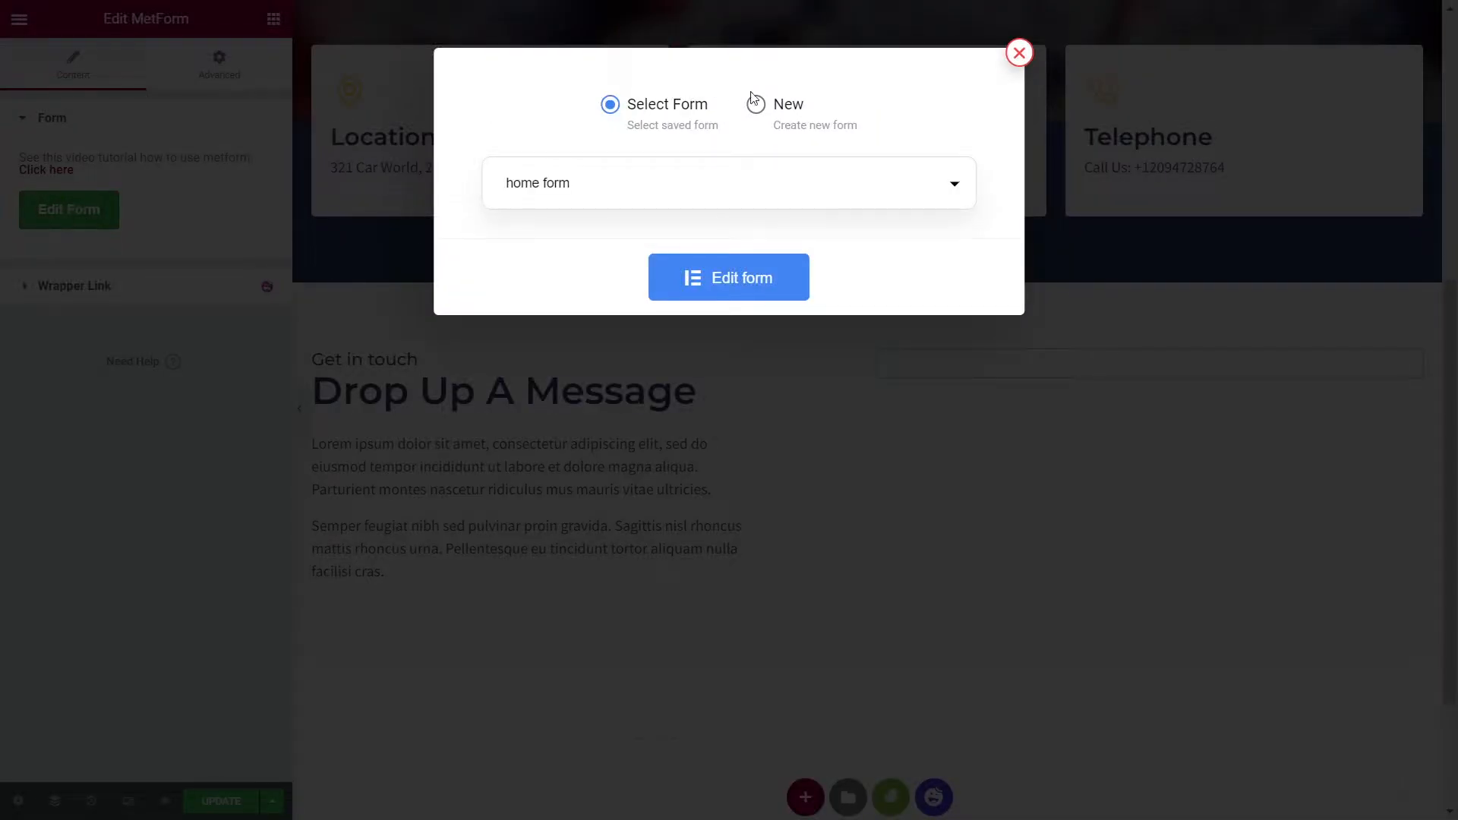
left_click(755, 103)
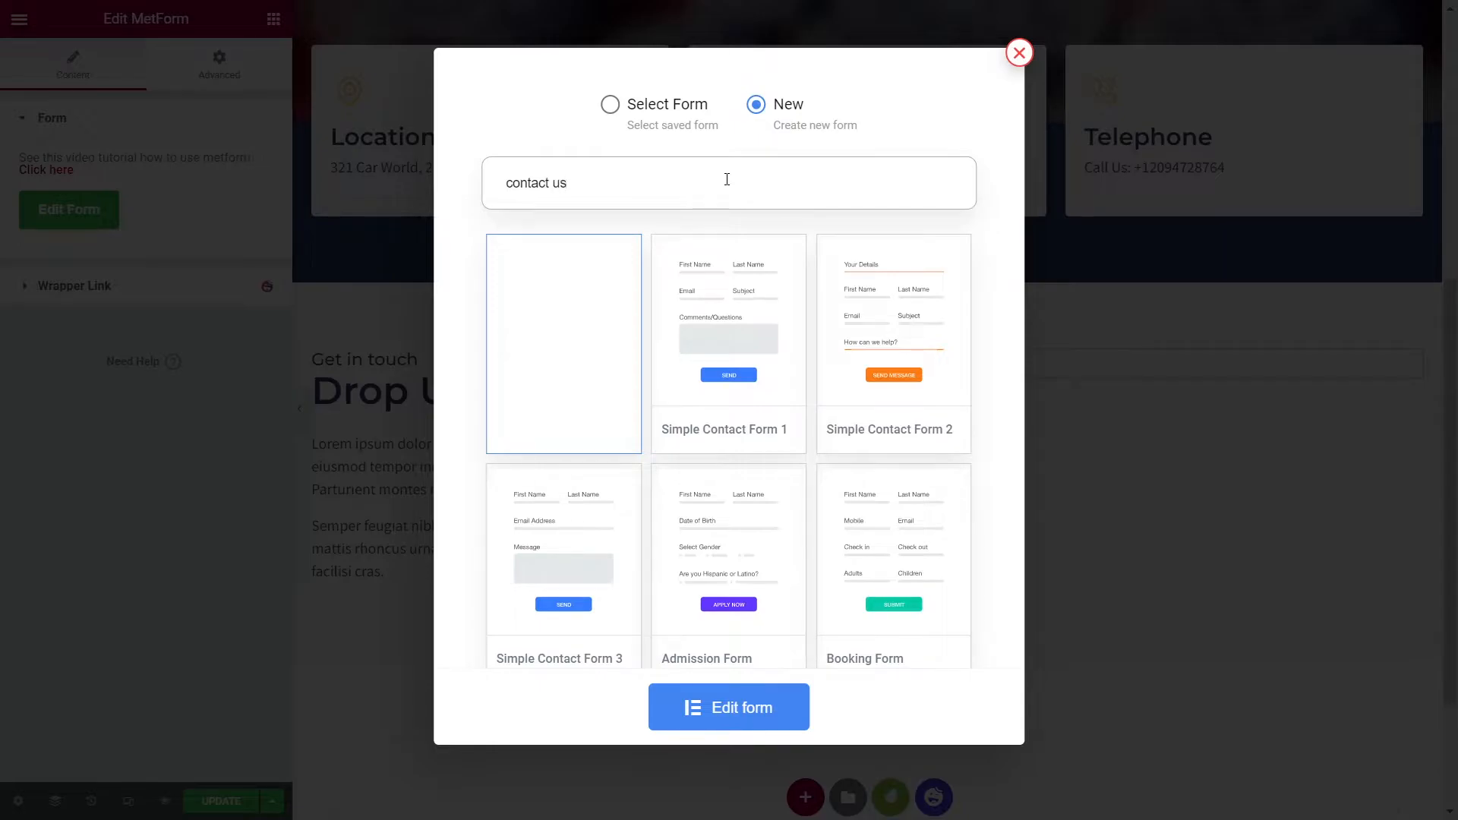
left_click(774, 708)
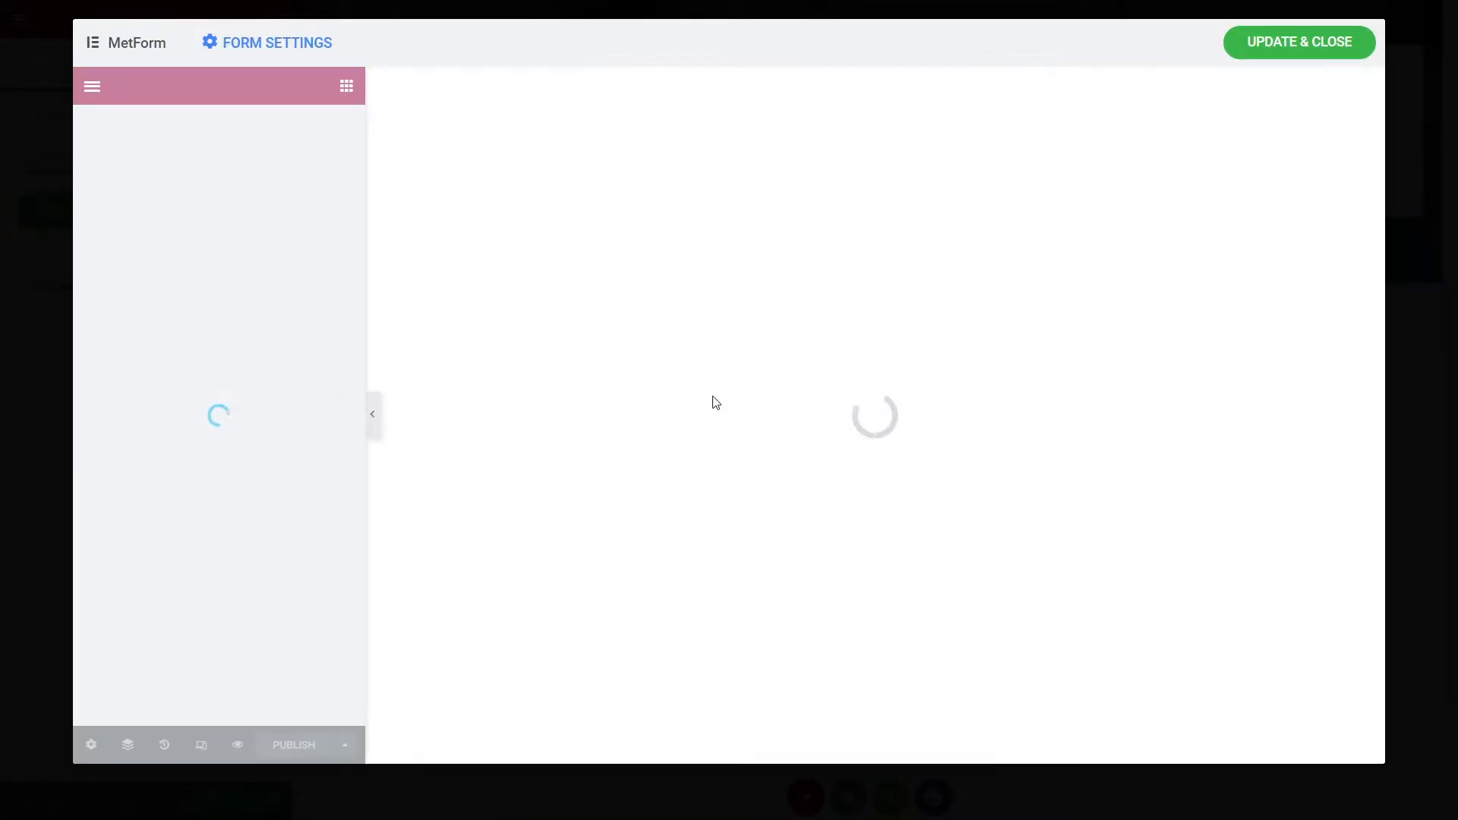
Insert the NPoliticia kit's Contact Form template into the new form, then update and close the form editor
left_click(900, 227)
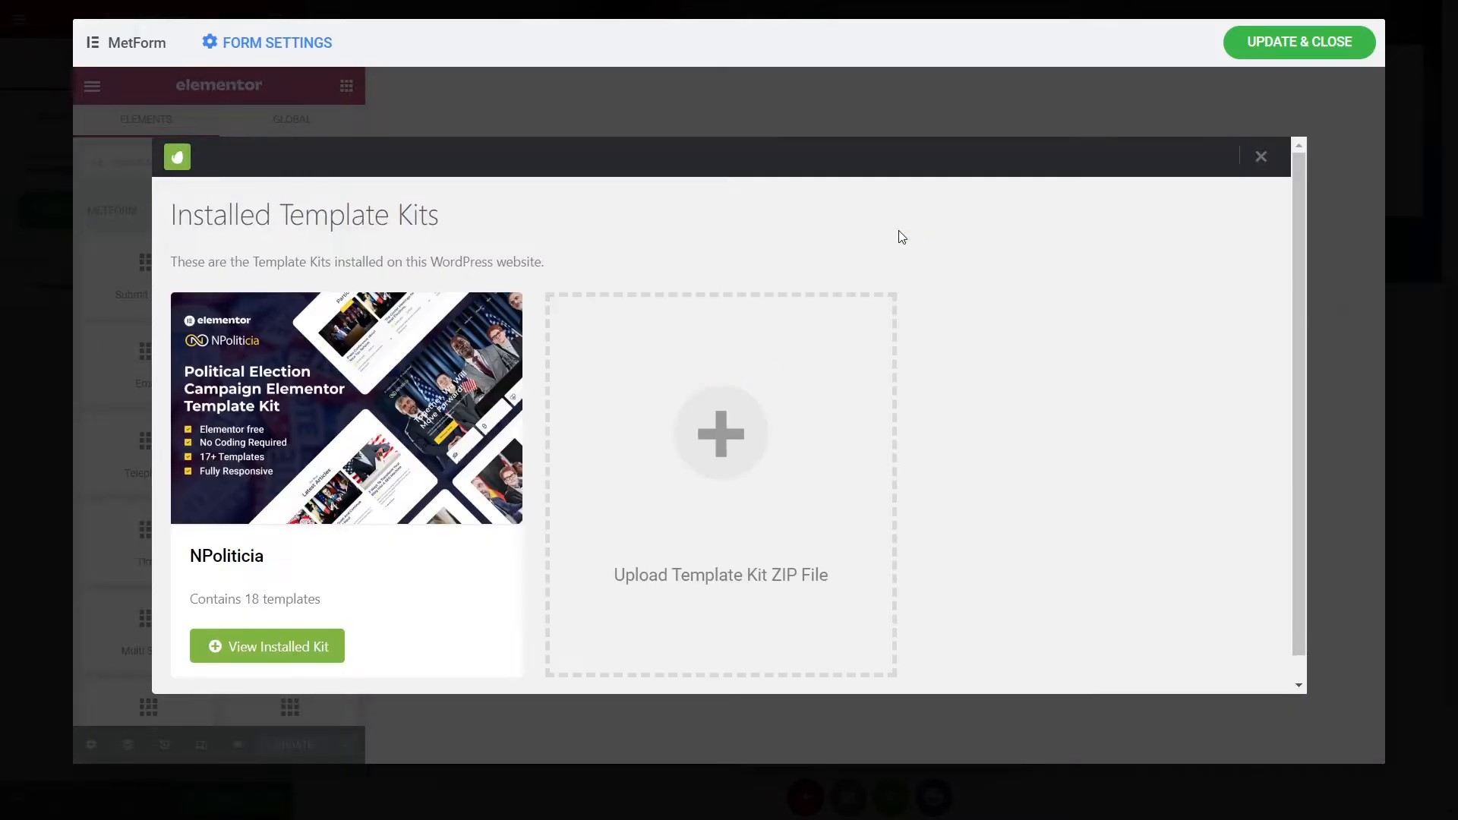
left_click(267, 646)
scroll(684, 439, "down", 15)
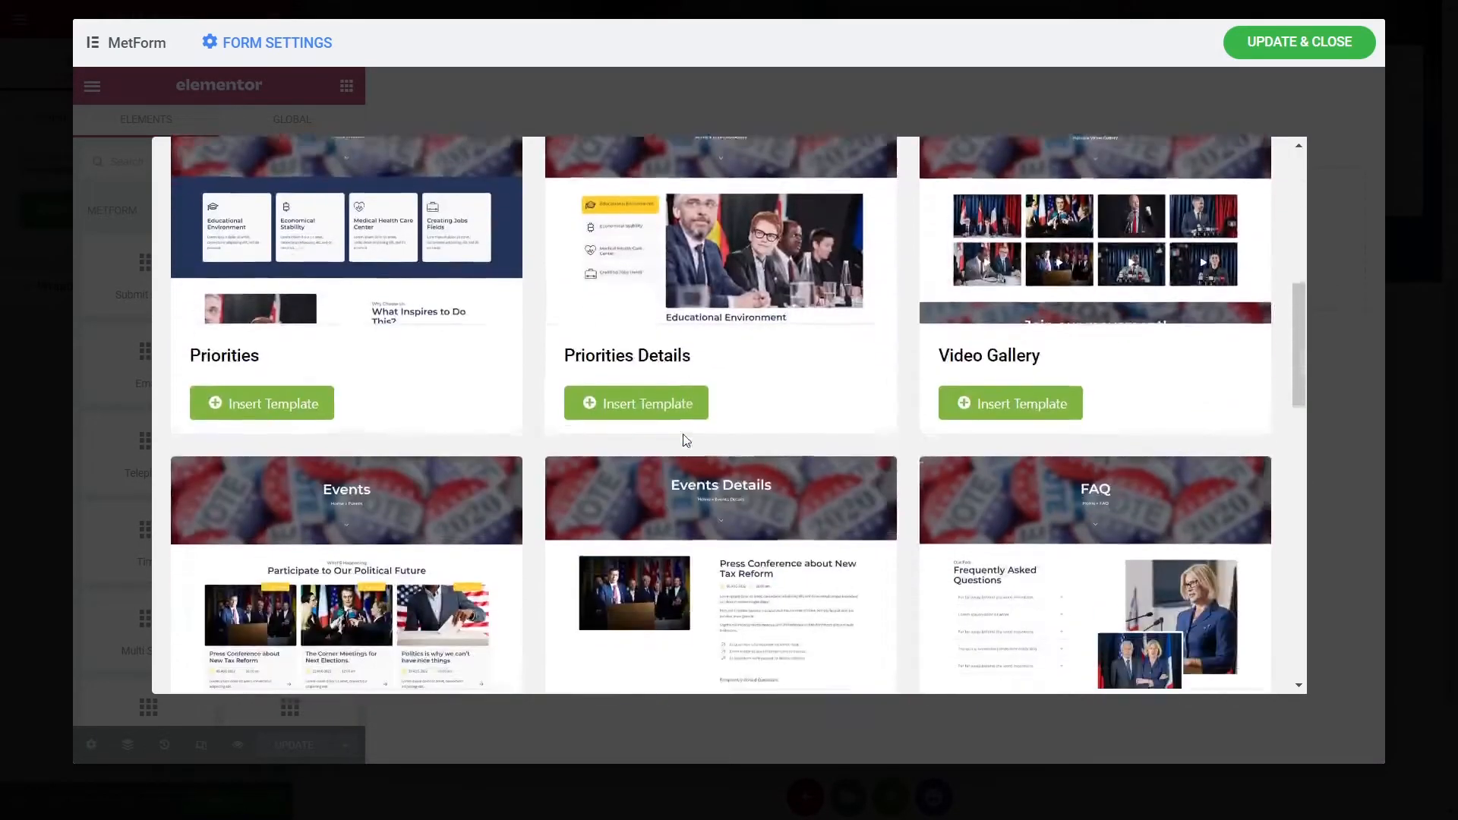
left_click(980, 644)
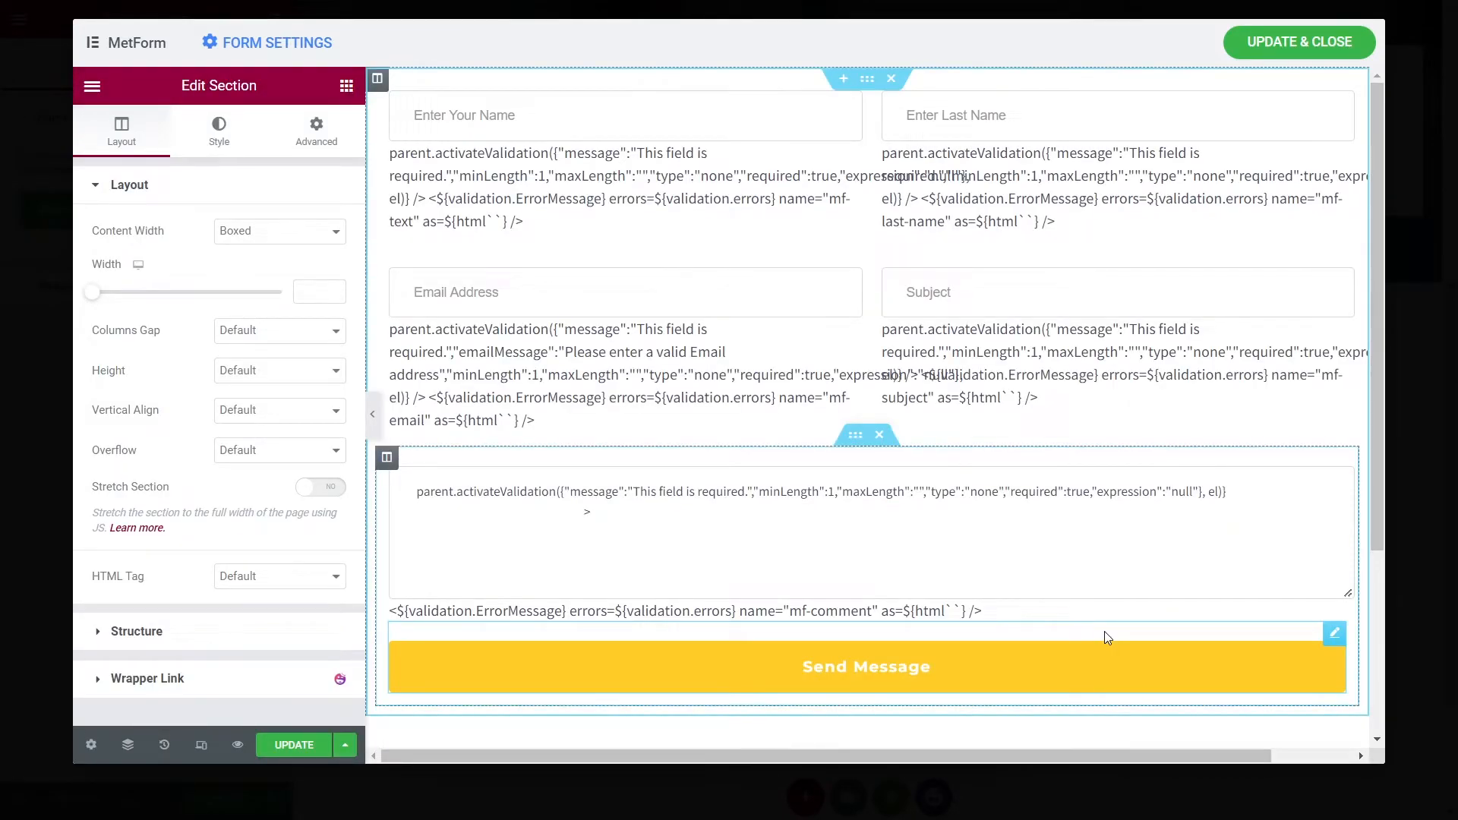
left_click(290, 746)
left_click(1349, 47)
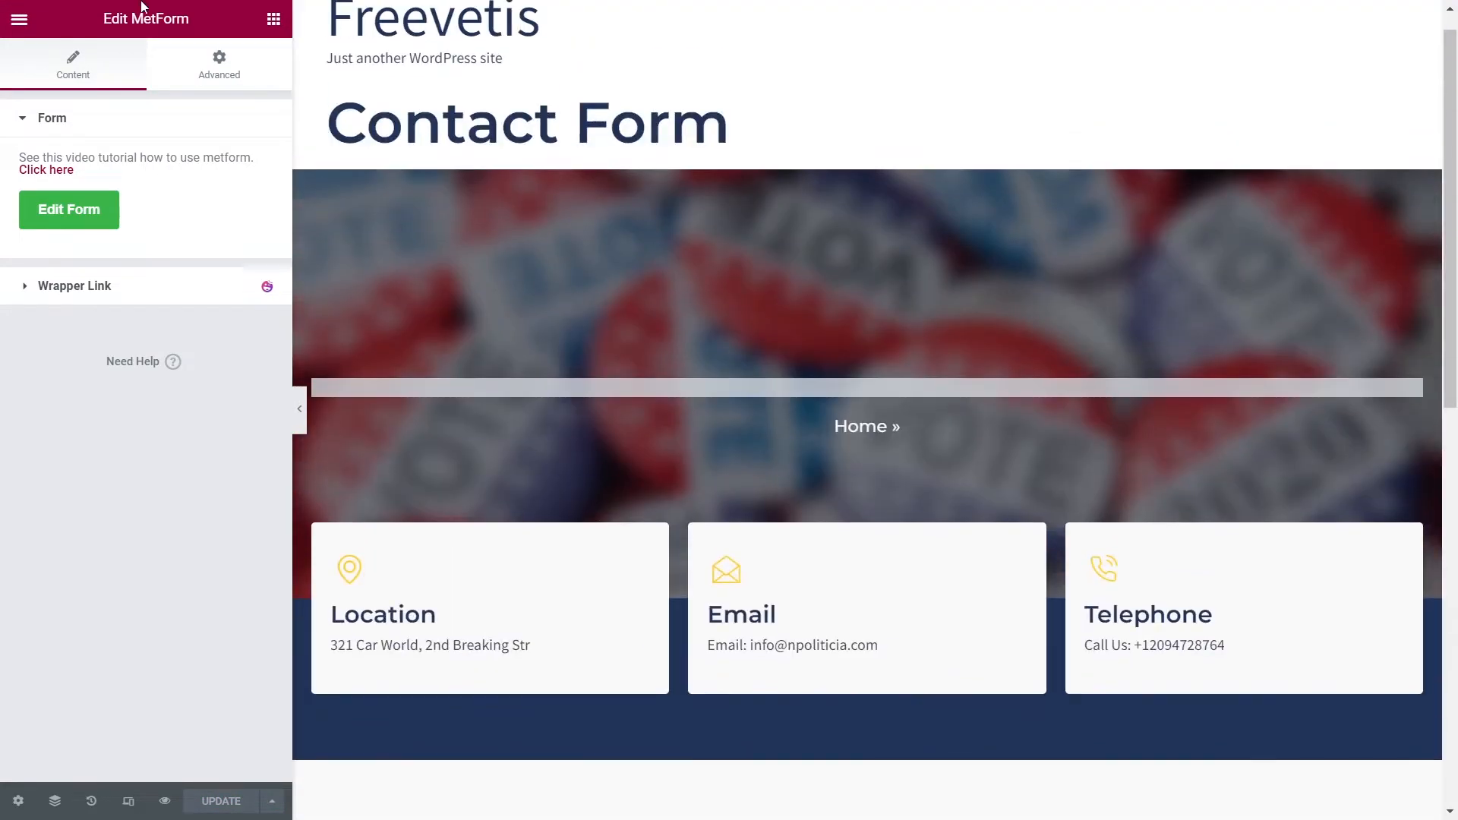
Leave the Contact Form page editor for the dashboard and open the theme customizer
left_click(18, 23)
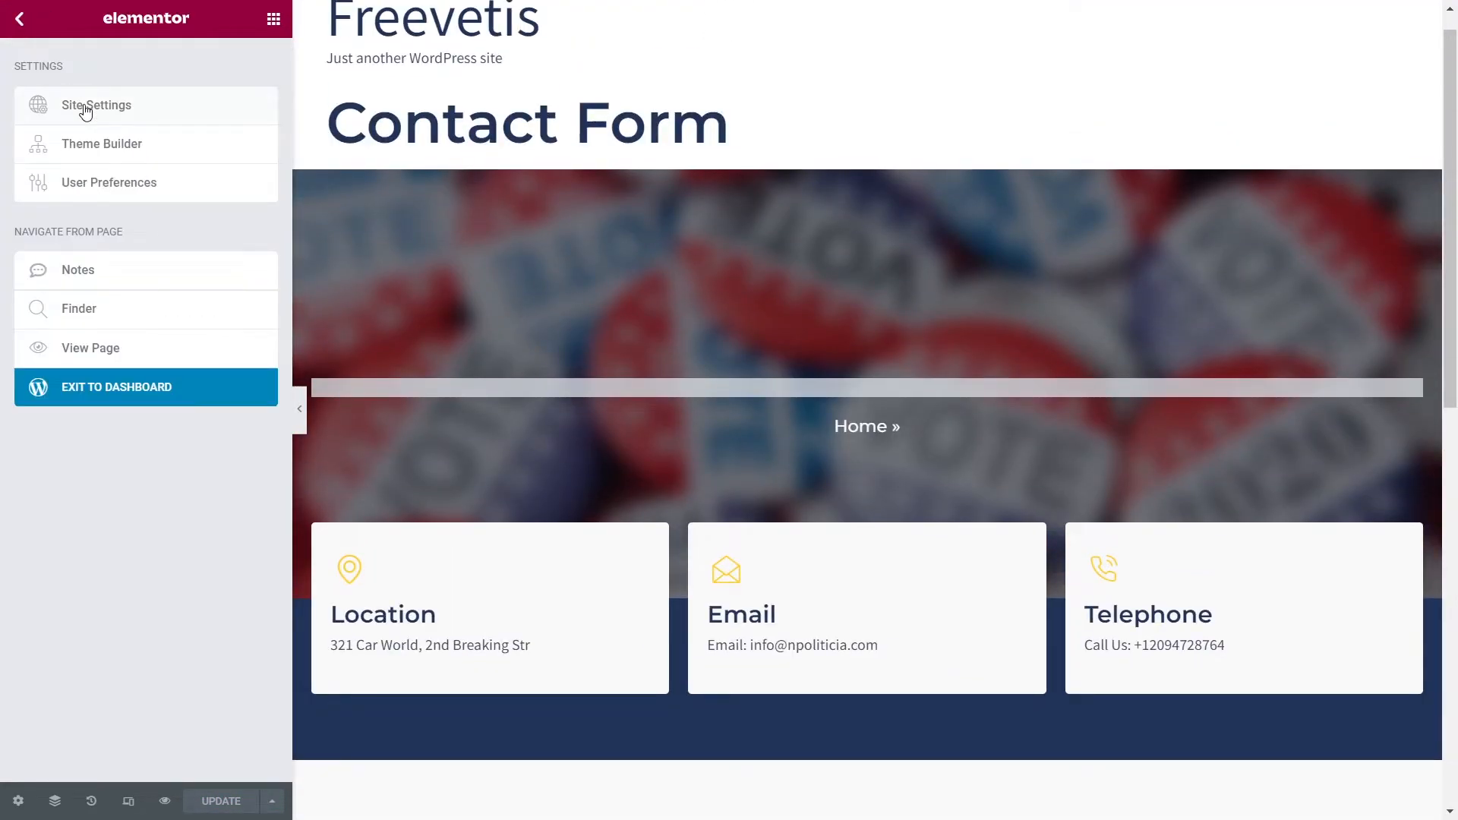
left_click(123, 389)
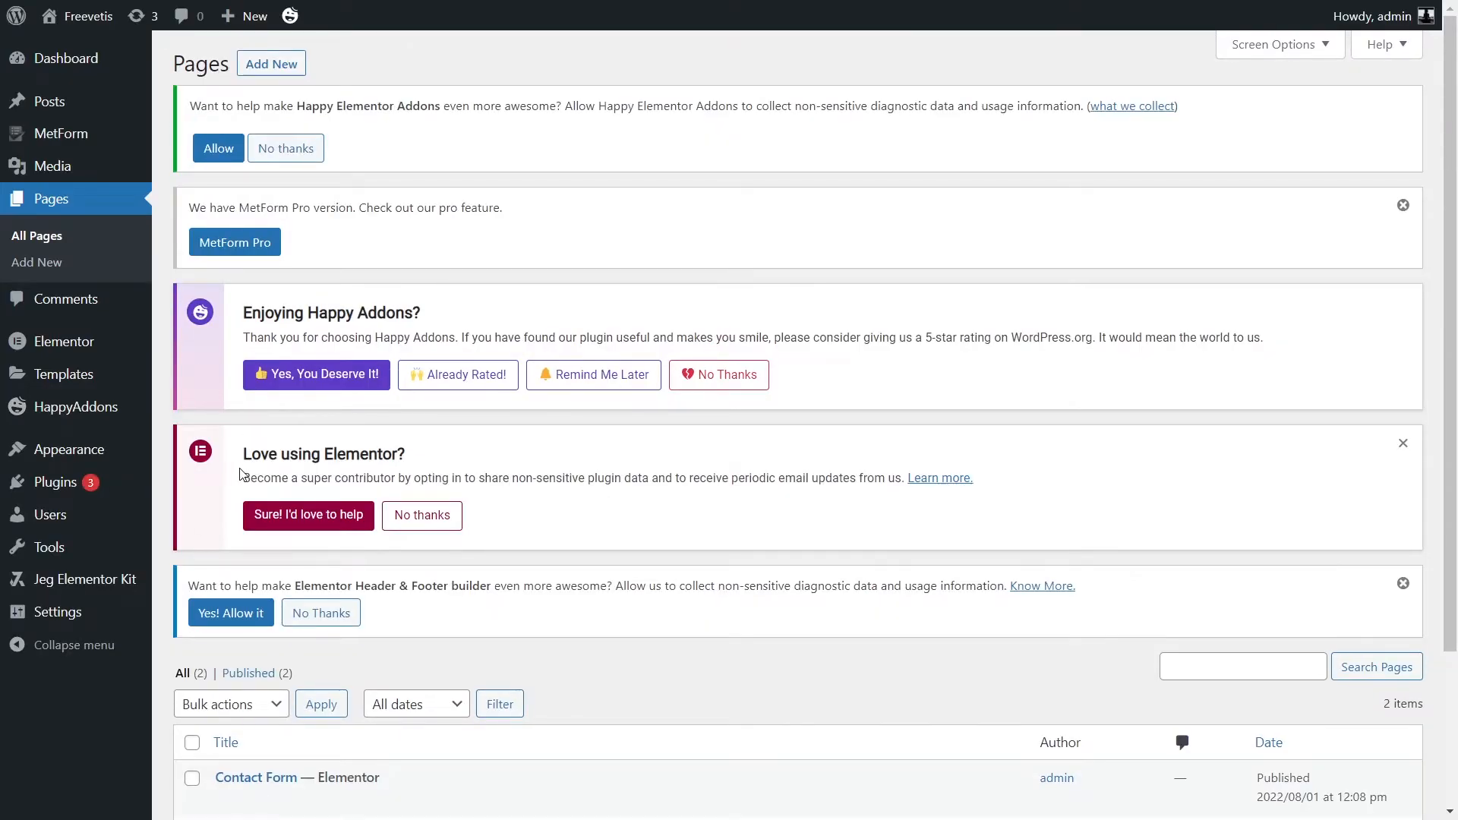
mouse_move(114, 452)
left_click(198, 480)
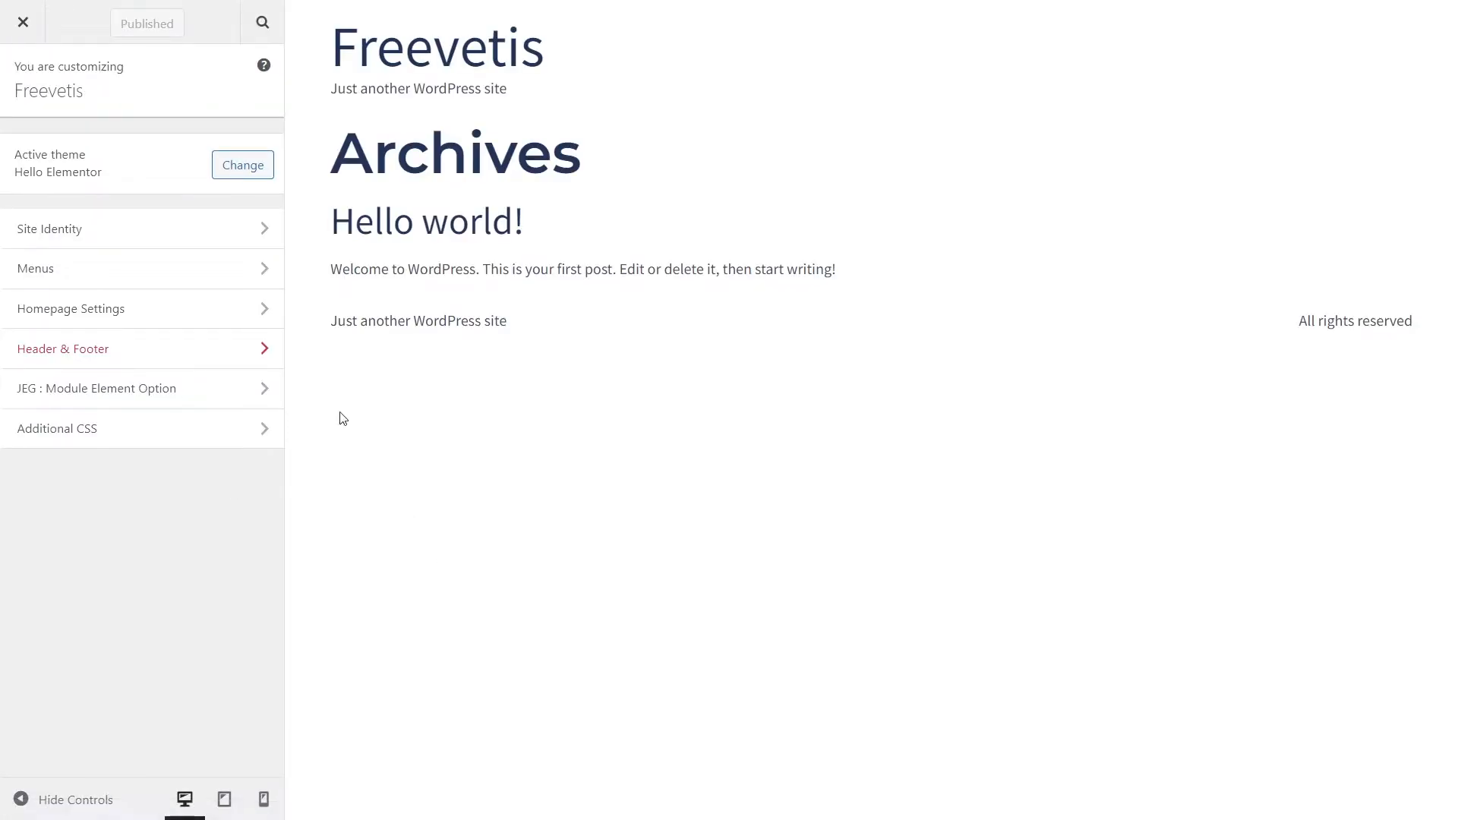
Upload Globalnet_Logo_Template.png as the site logo in Site Identity, without cropping it
left_click(221, 226)
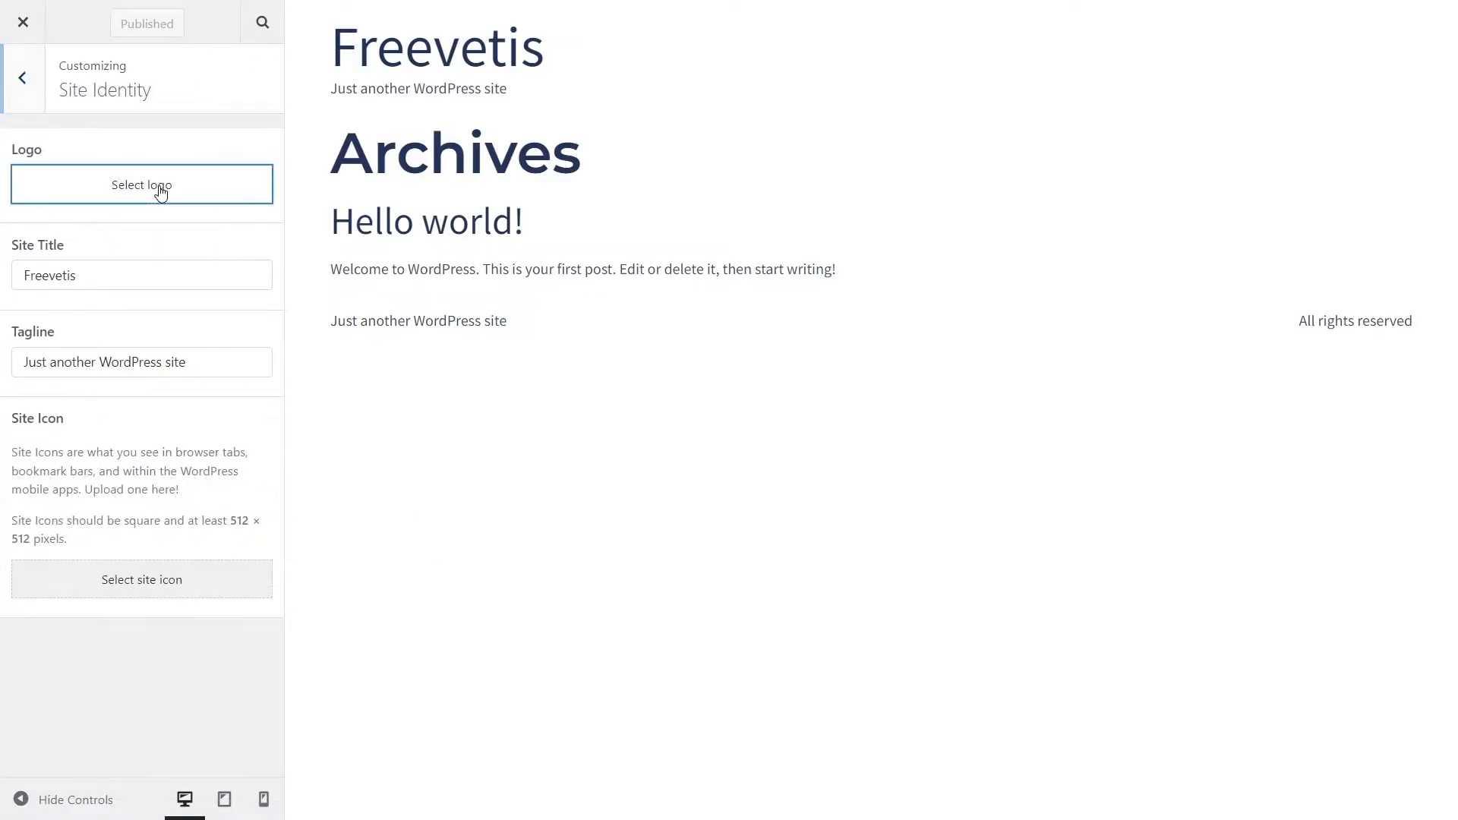
left_click(159, 186)
left_click(91, 97)
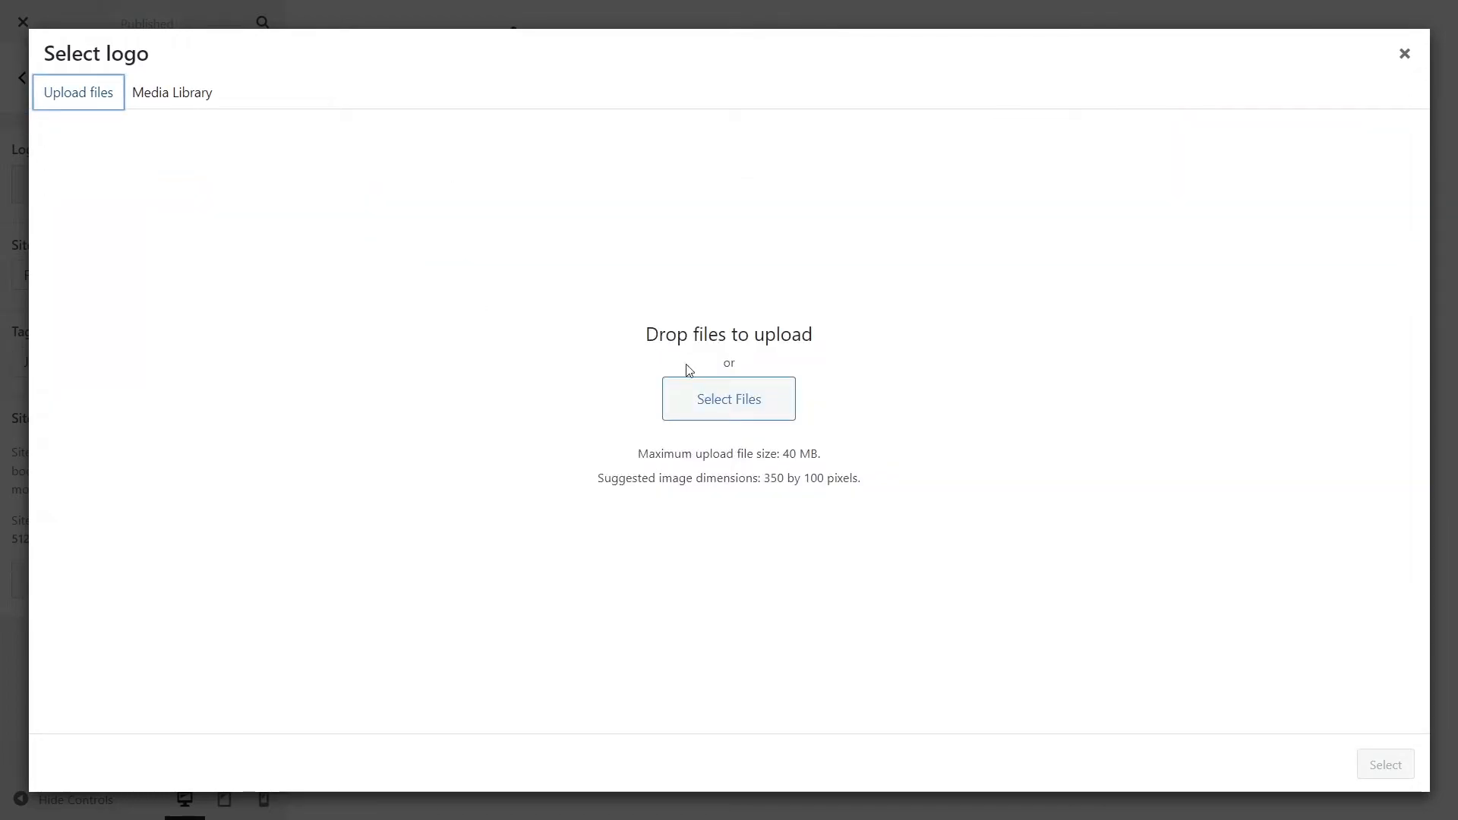
left_click(700, 394)
left_click(789, 182)
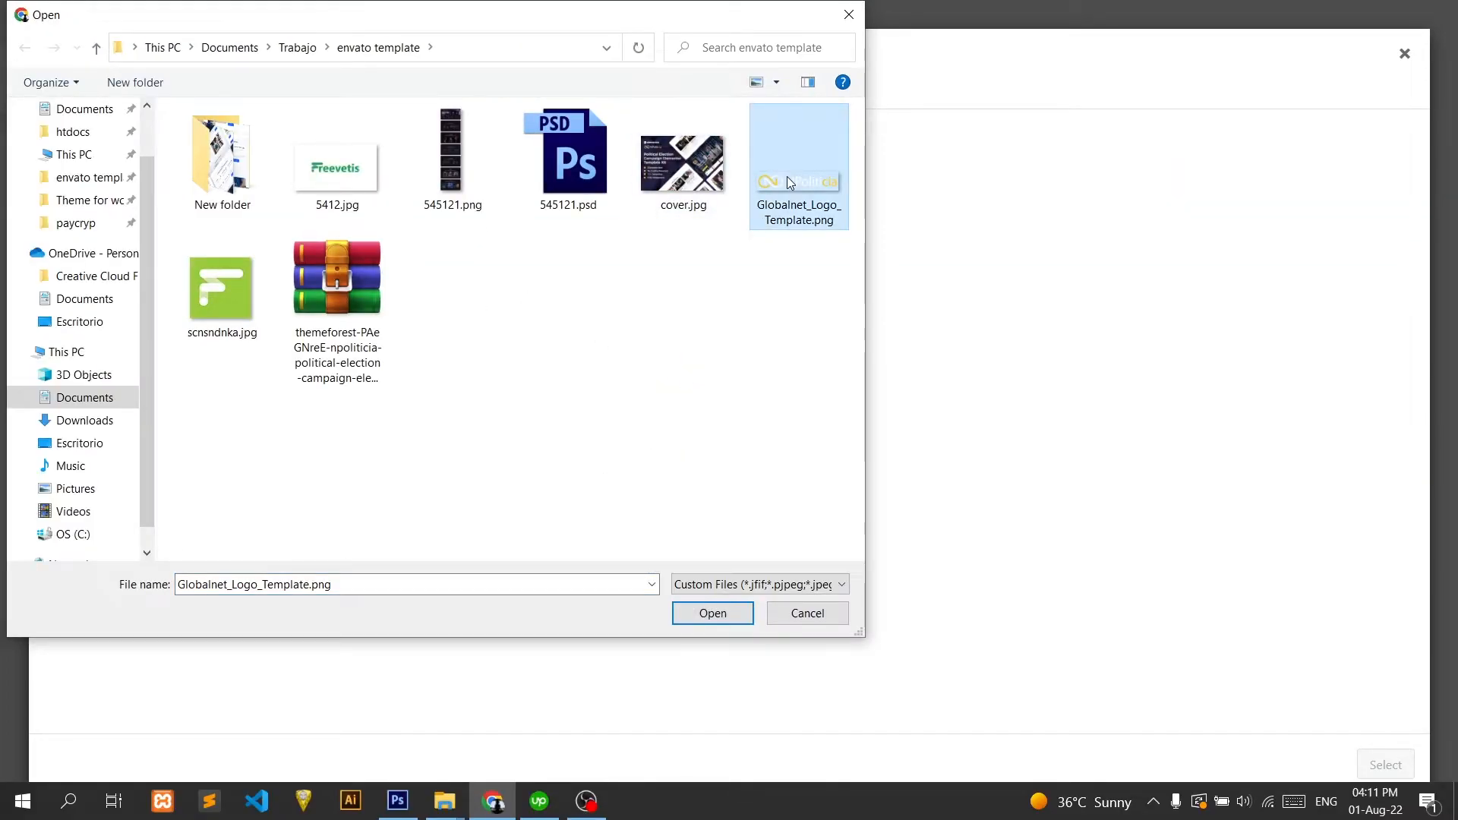
double_click(783, 190)
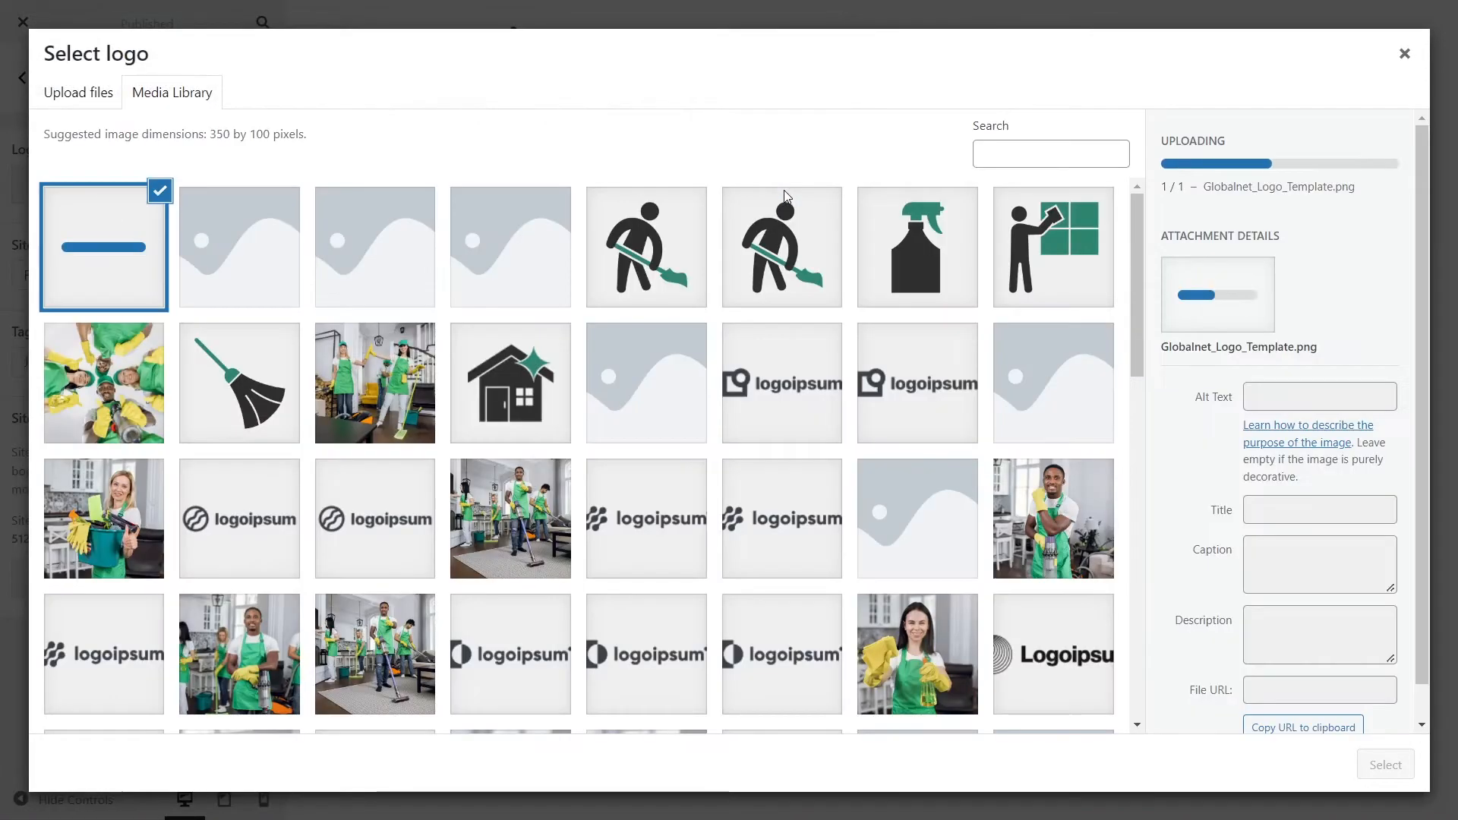
left_click(1384, 765)
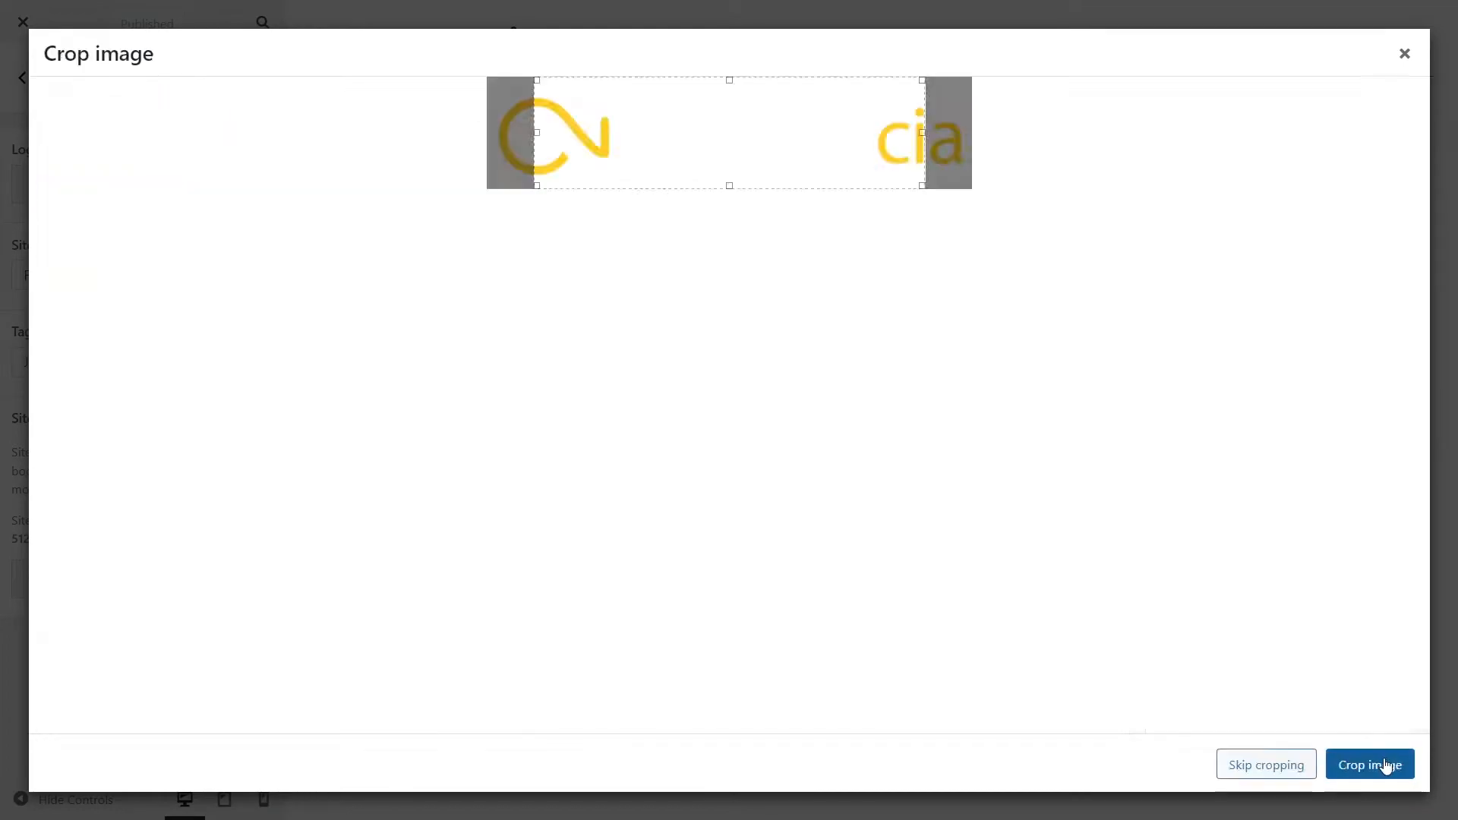
left_click(1267, 767)
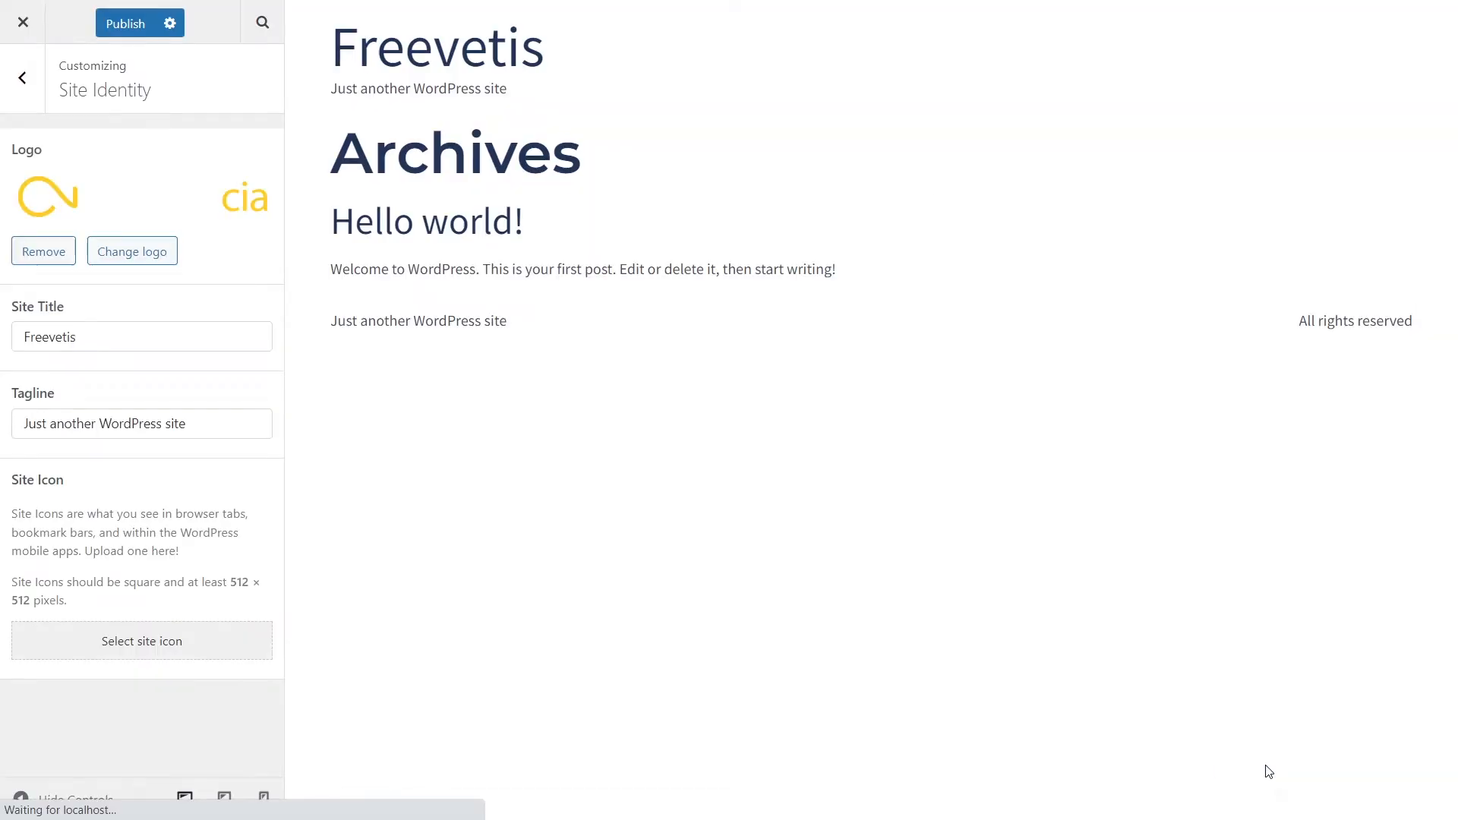
Create a new navigation menu named "Menu" in the customizer
left_click(16, 89)
left_click(70, 275)
left_click(208, 335)
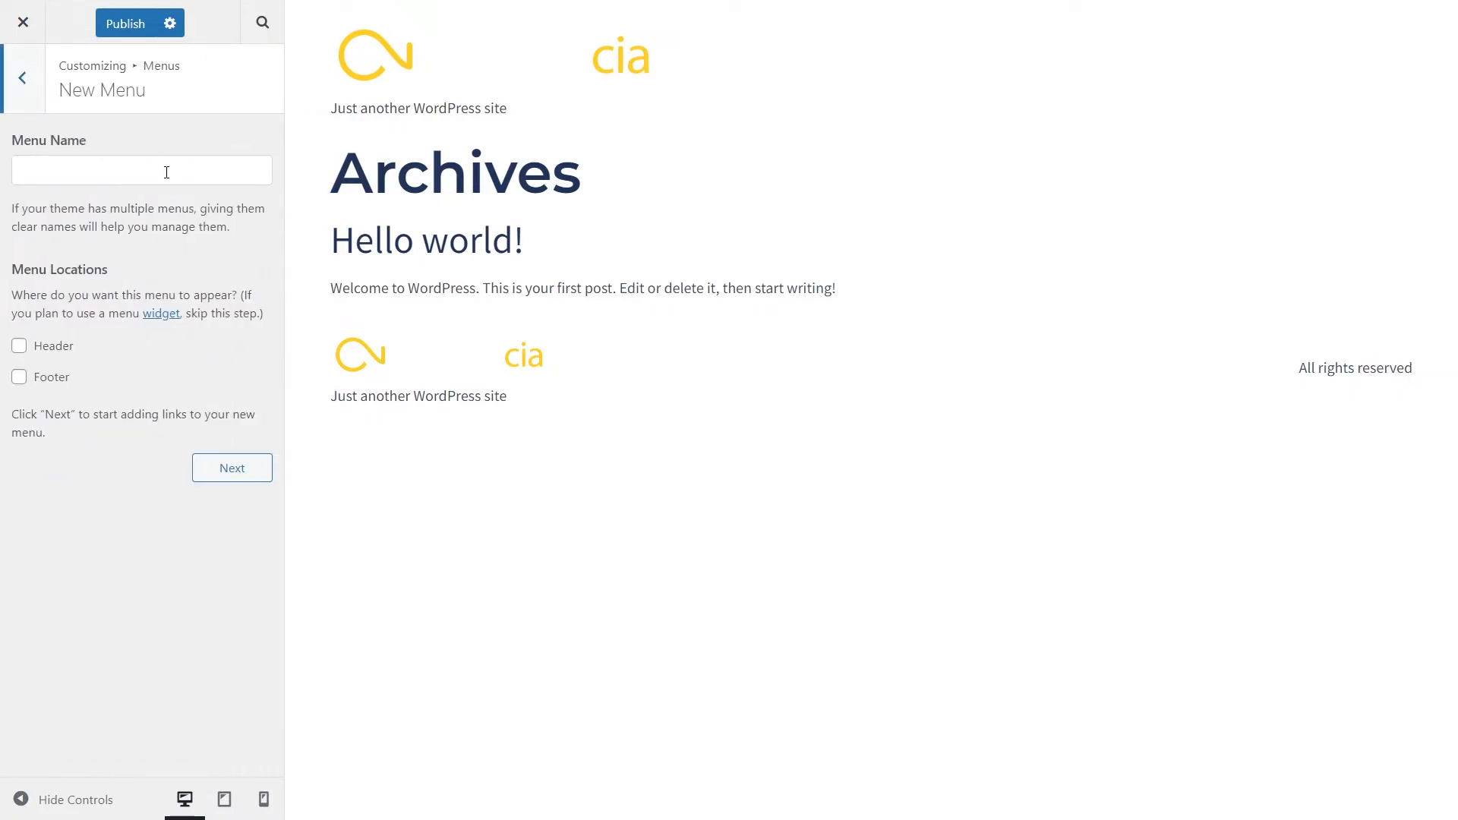
left_click(249, 479)
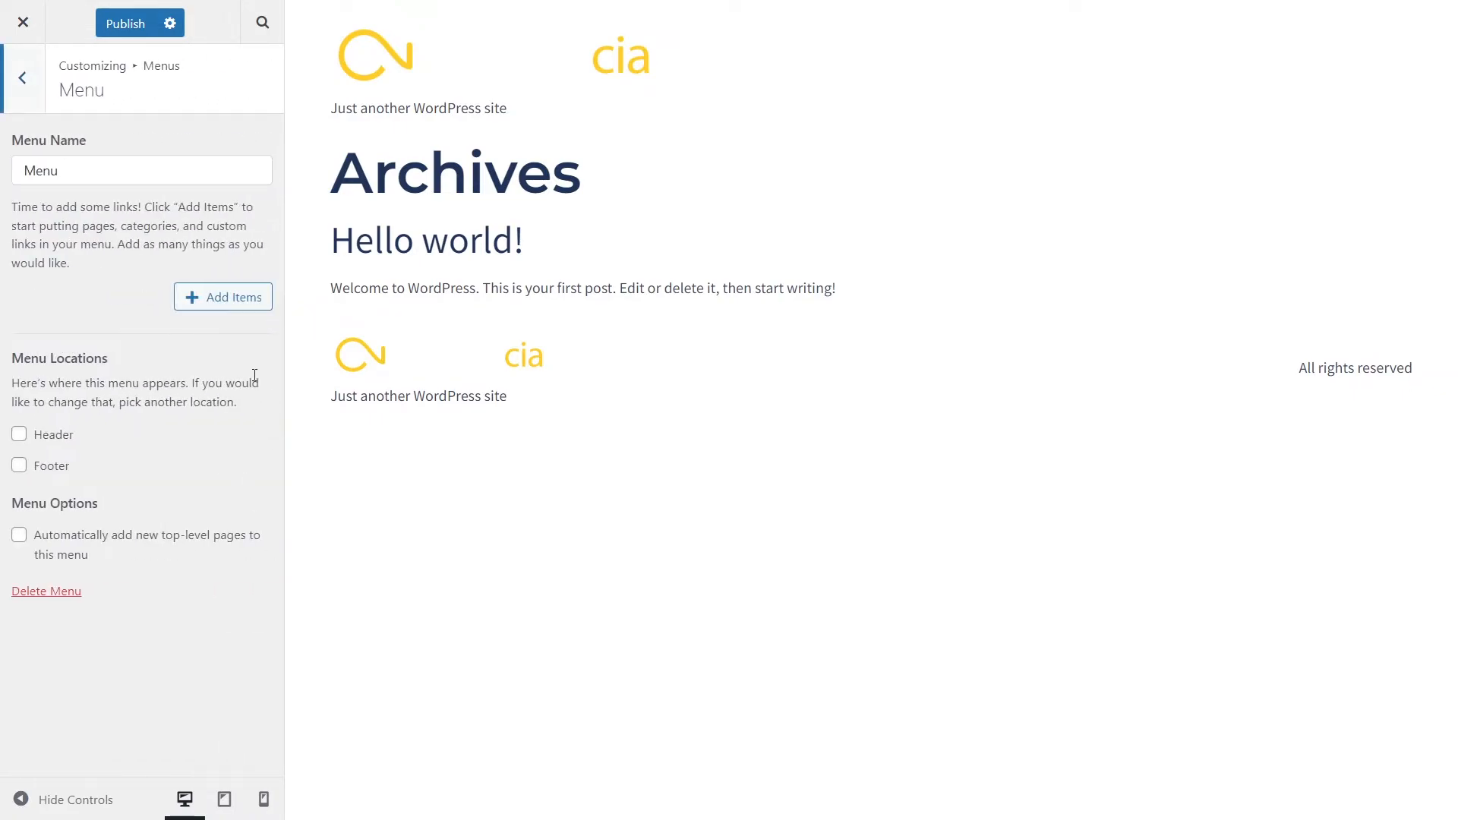
Add the Home and Contact Form pages to the menu and publish the customizer changes
left_click(214, 302)
left_click(422, 231)
left_click(389, 203)
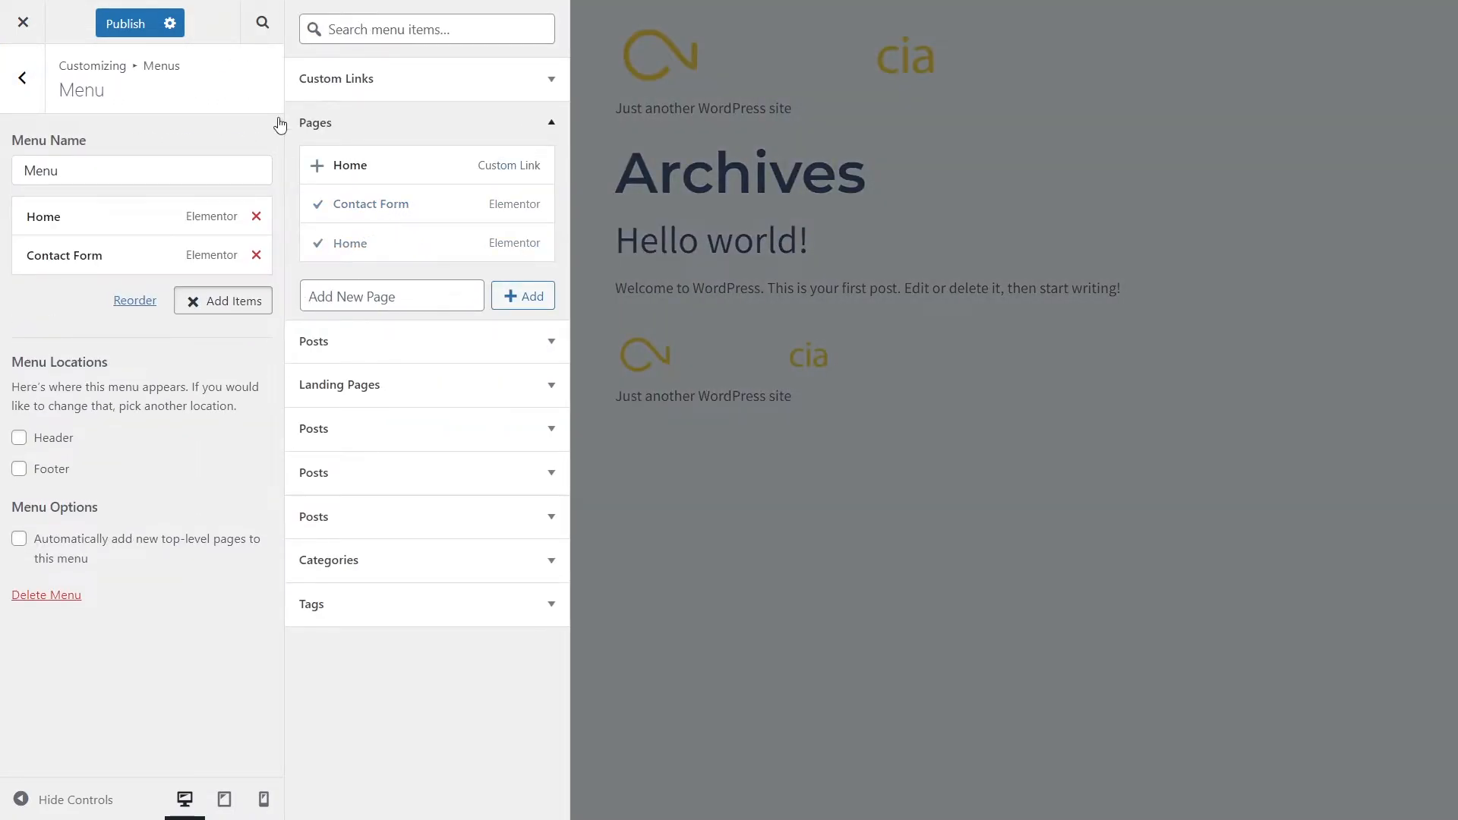
left_click(113, 23)
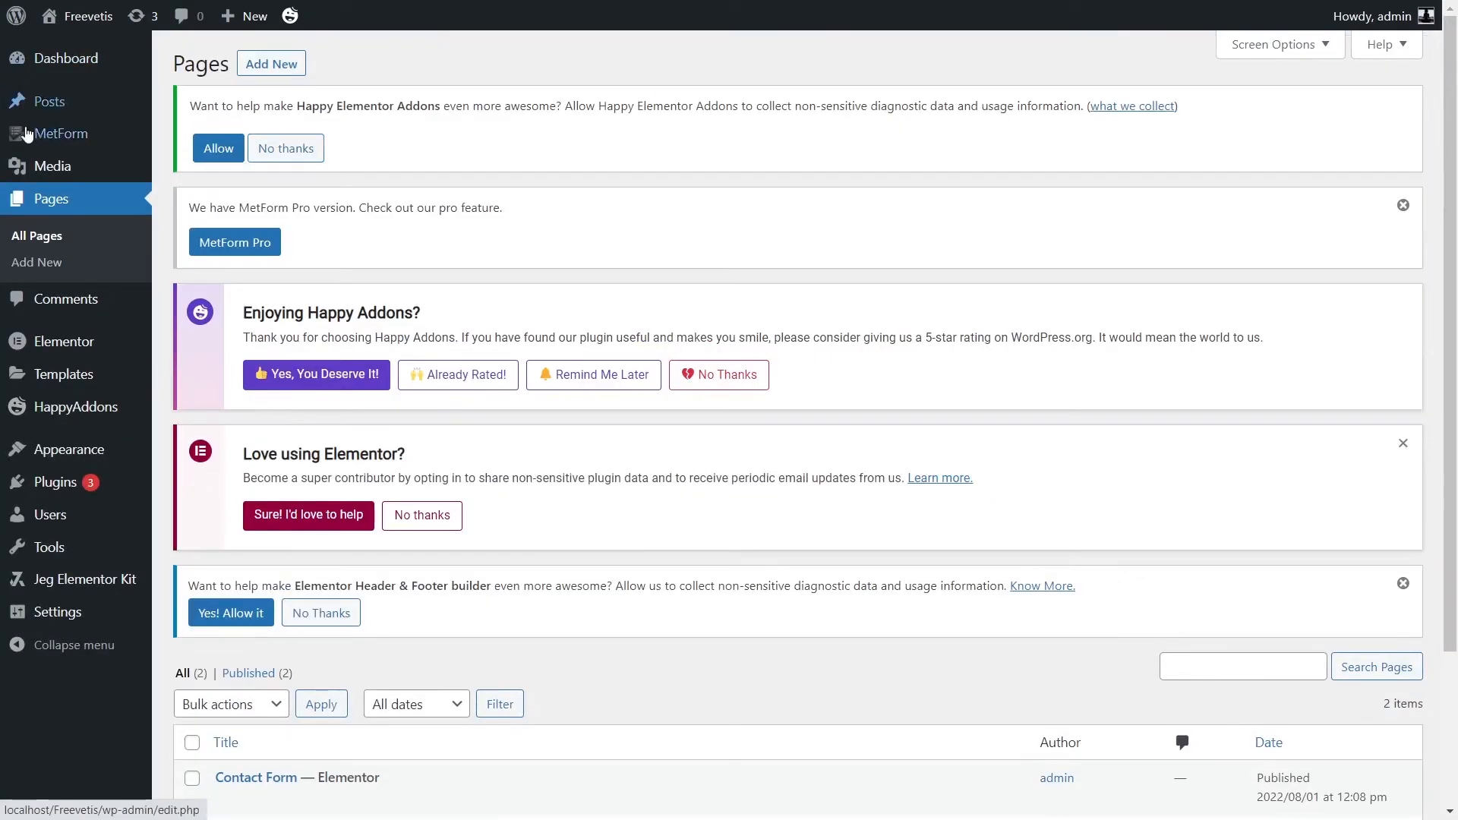
Add a new template titled "Header" in the Elementor Header & Footer Builder
mouse_move(76, 456)
left_click(235, 548)
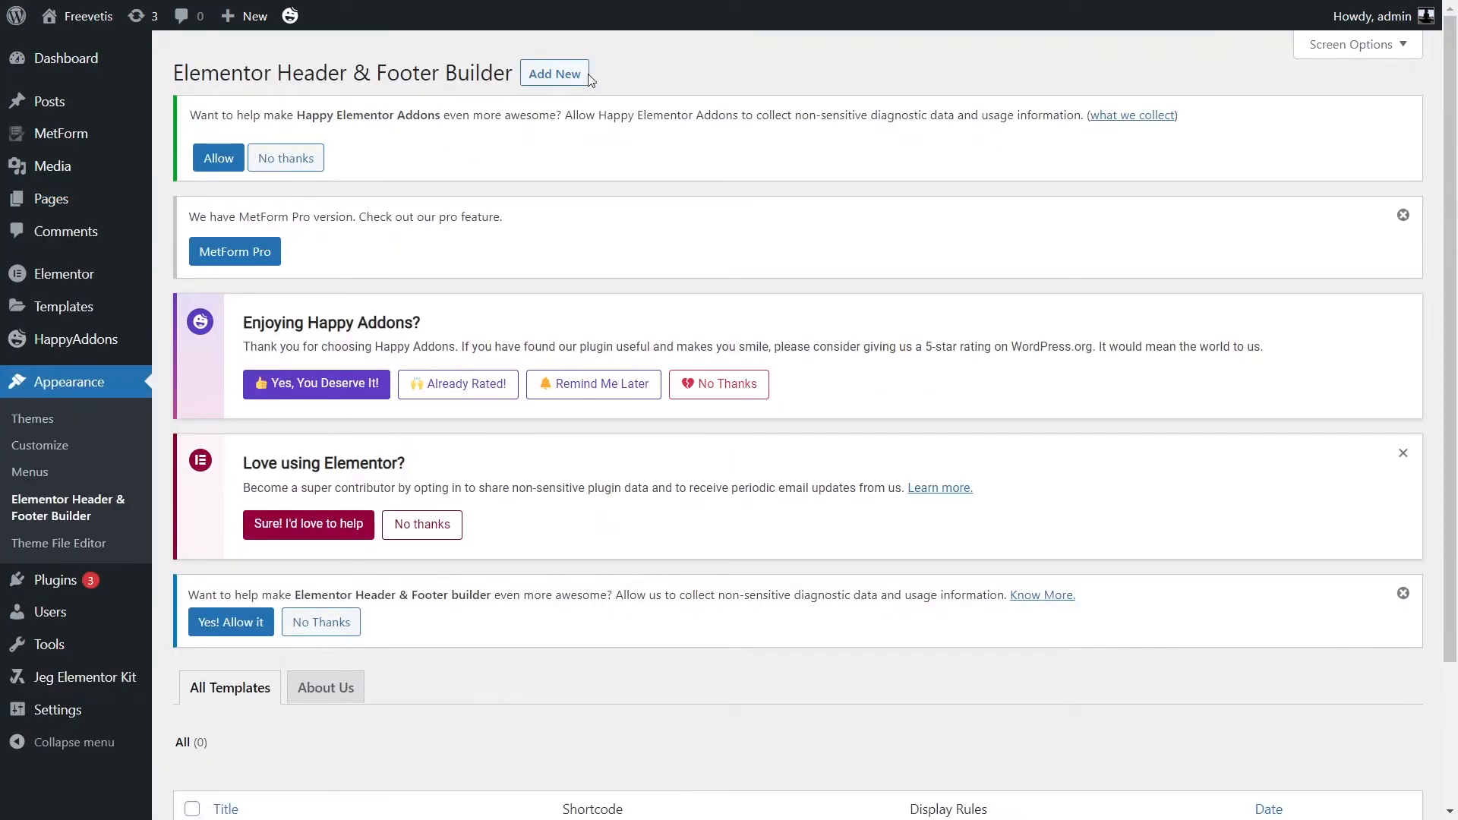
left_click(587, 75)
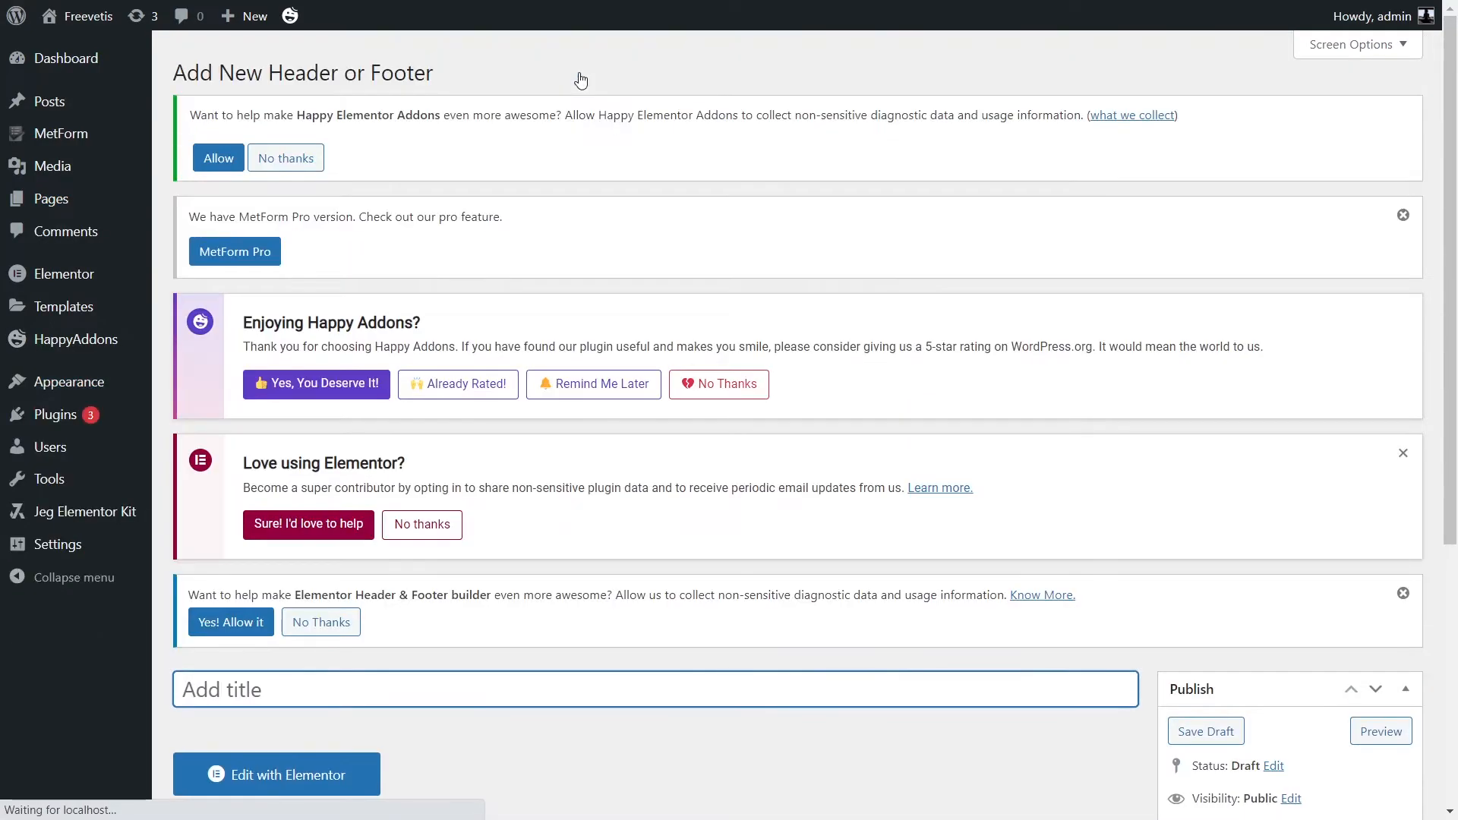
type("Header")
scroll(473, 597, "down", 3)
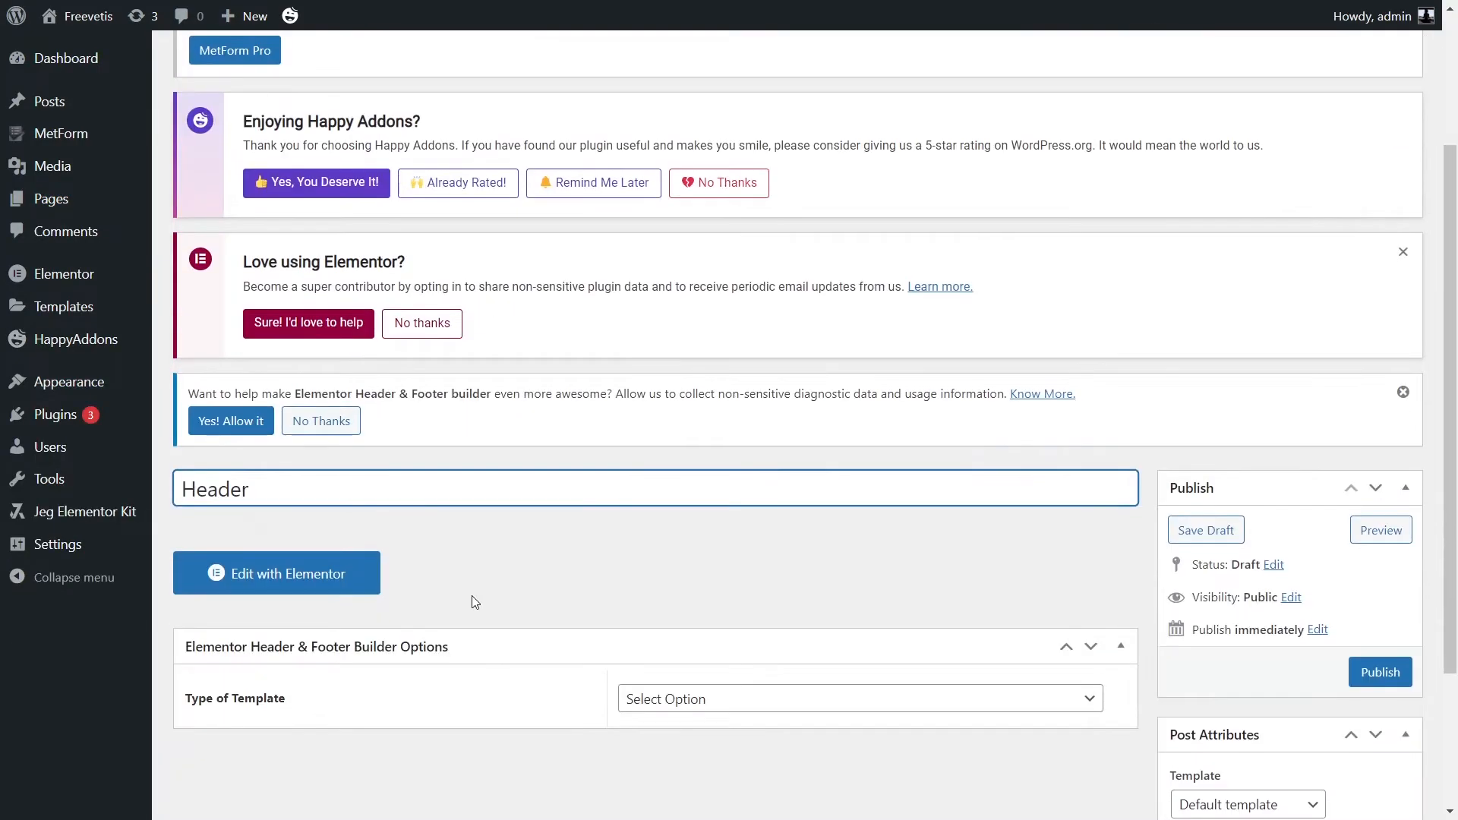
Set the template's type to Header and its display rule to Entire Website, then publish it
left_click(921, 697)
left_click(772, 615)
scroll(772, 618, "down", 2)
left_click(771, 620)
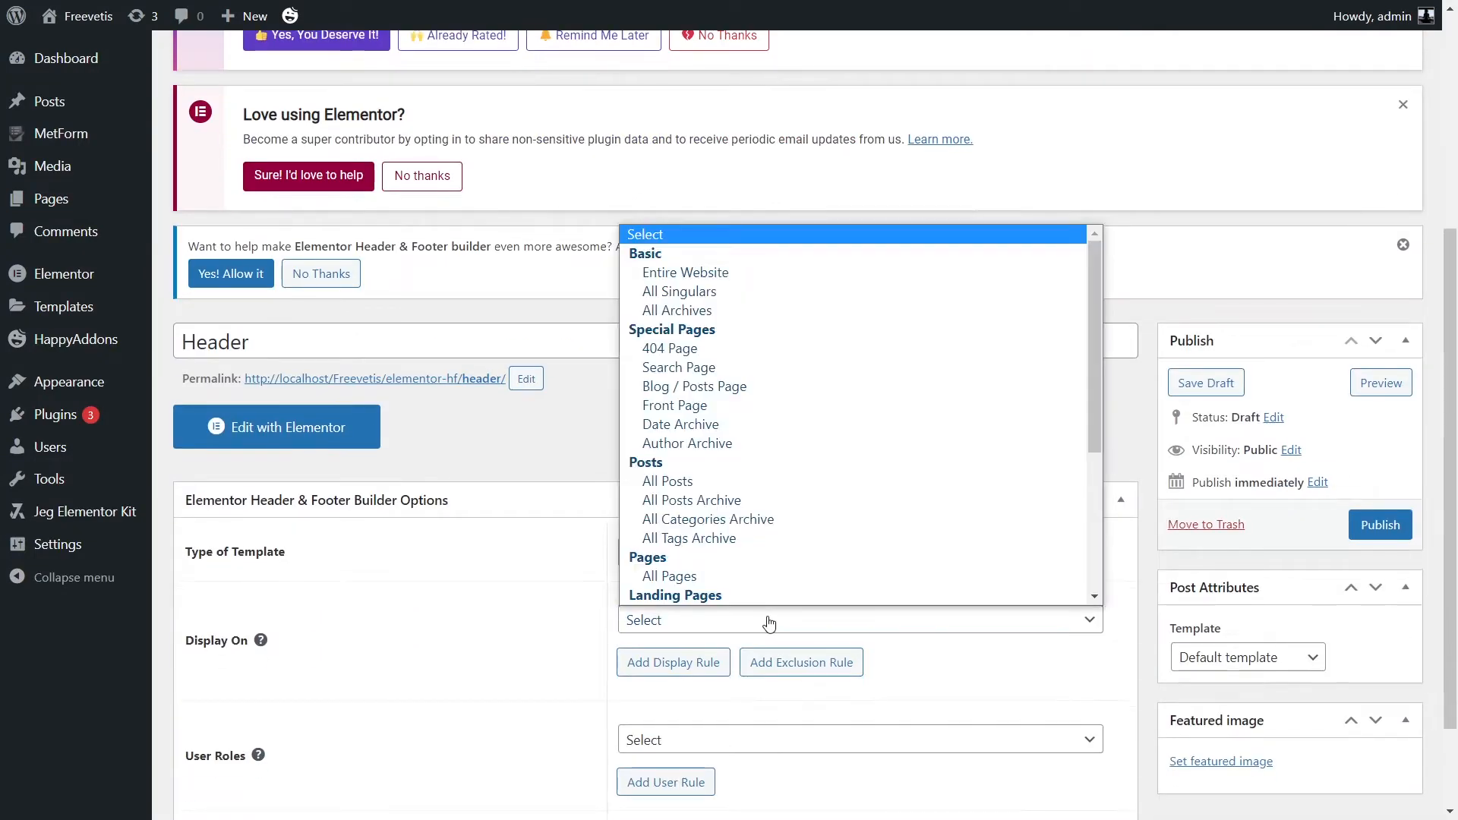
left_click(771, 278)
left_click(1379, 524)
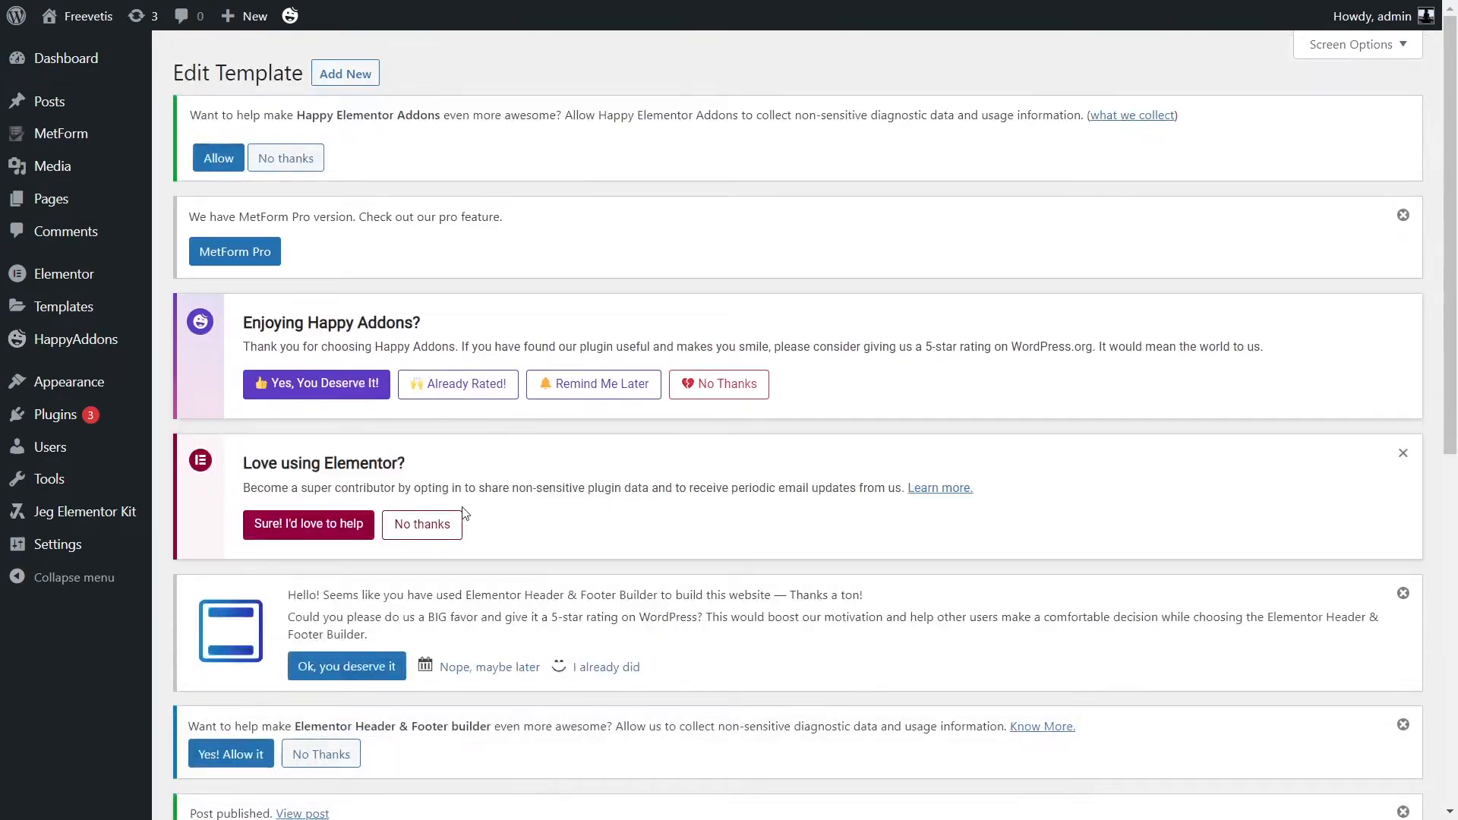
Edit the Header template with Elementor and insert the NPoliticia kit's Header template
scroll(465, 513, "down", 5)
left_click(338, 593)
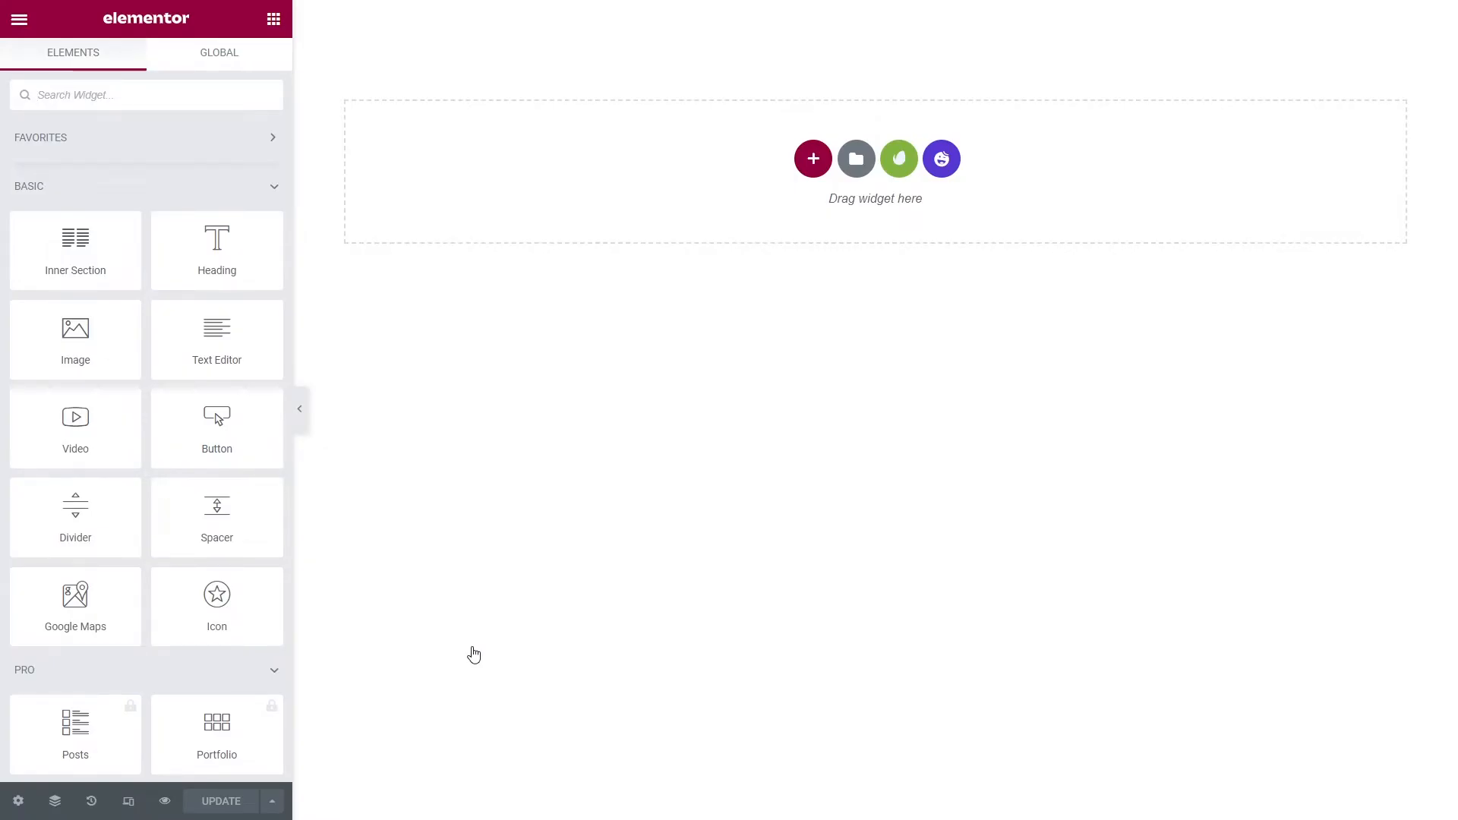
left_click(900, 158)
left_click(274, 592)
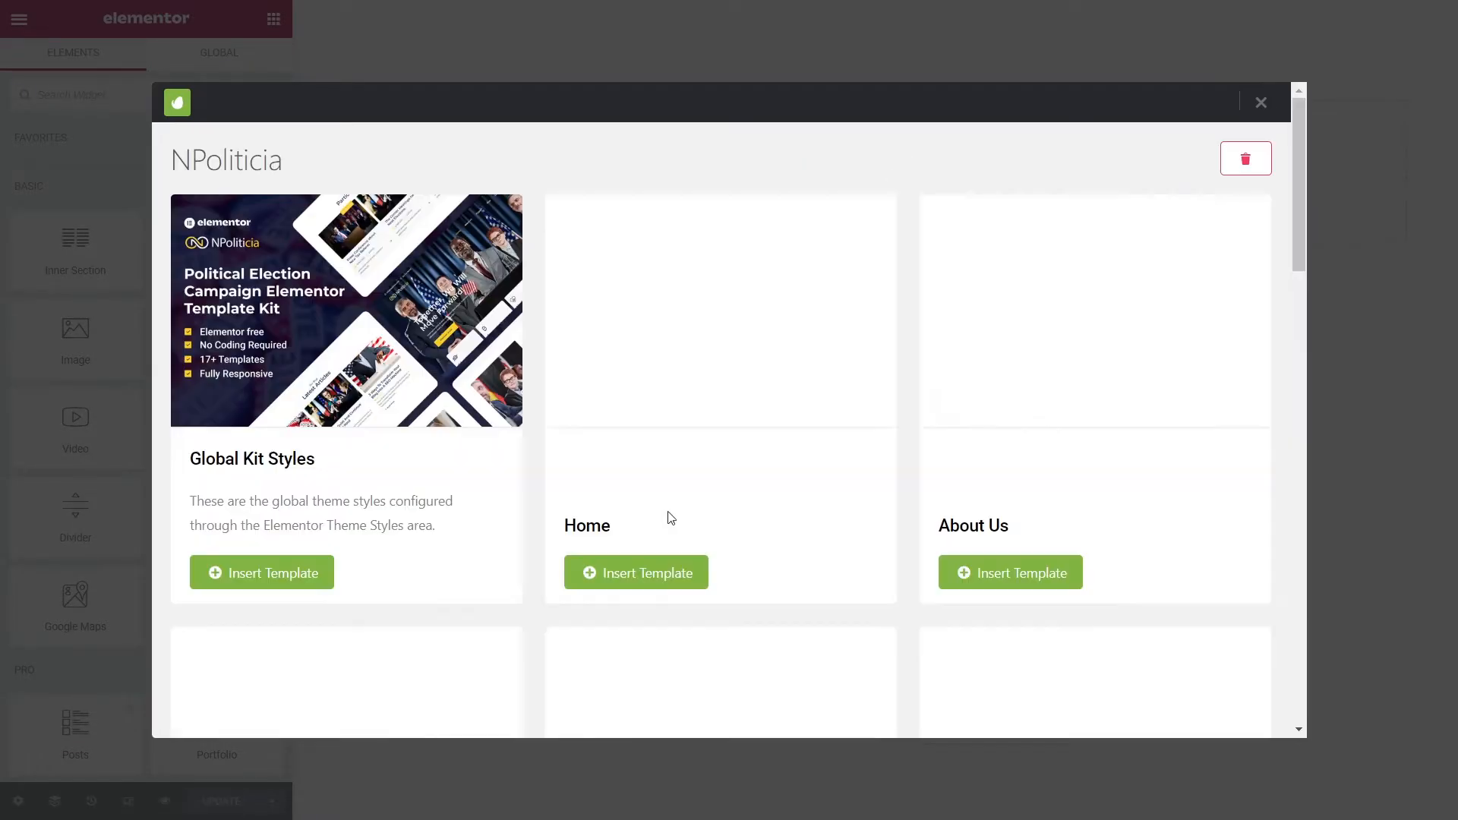
scroll(671, 516, "down", 10)
scroll(670, 516, "down", 10)
scroll(667, 515, "up", 3)
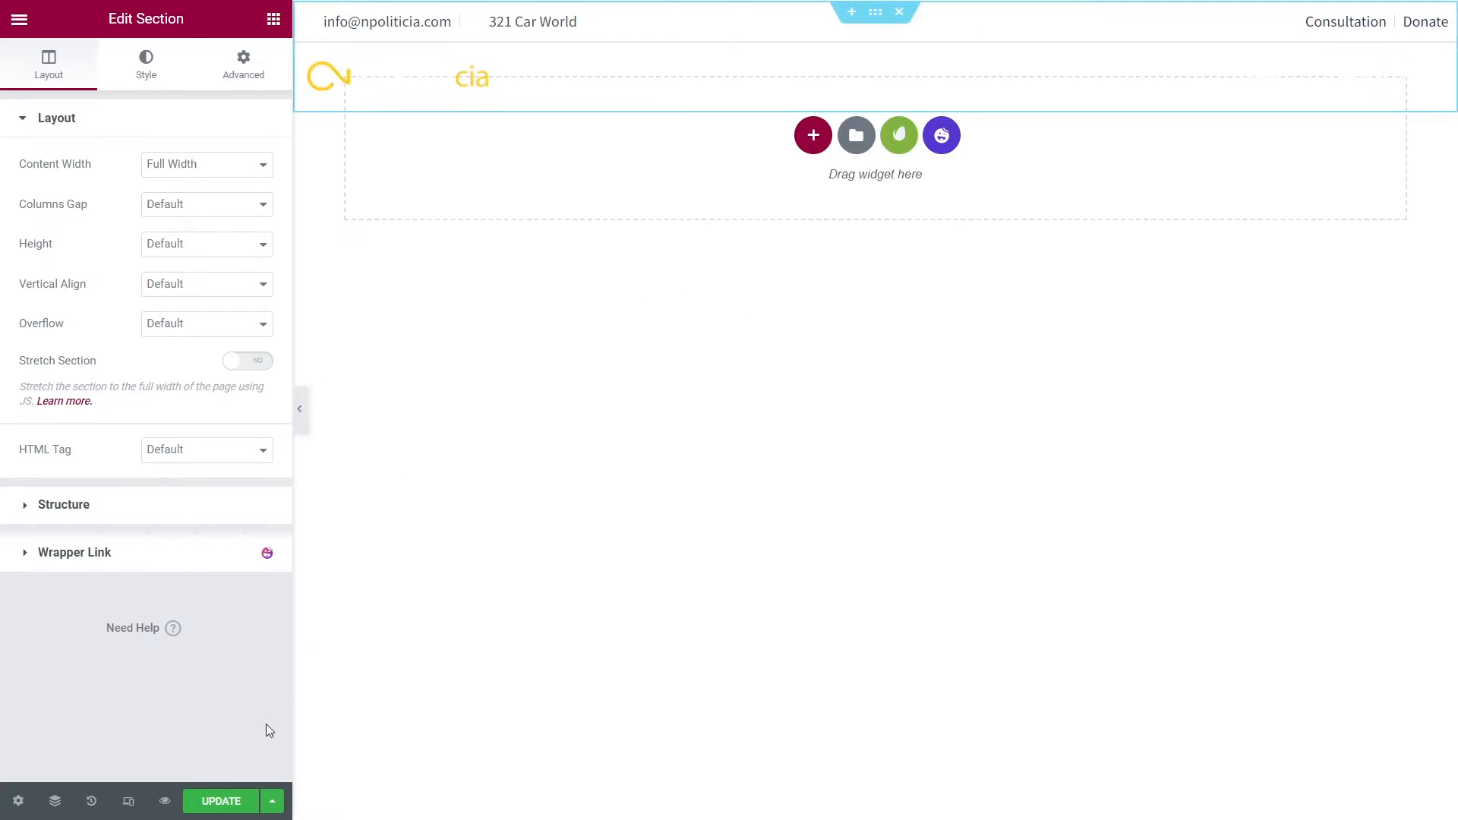
Exit the Header template's editor to the dashboard and add a new template titled "Footer"
left_click(19, 23)
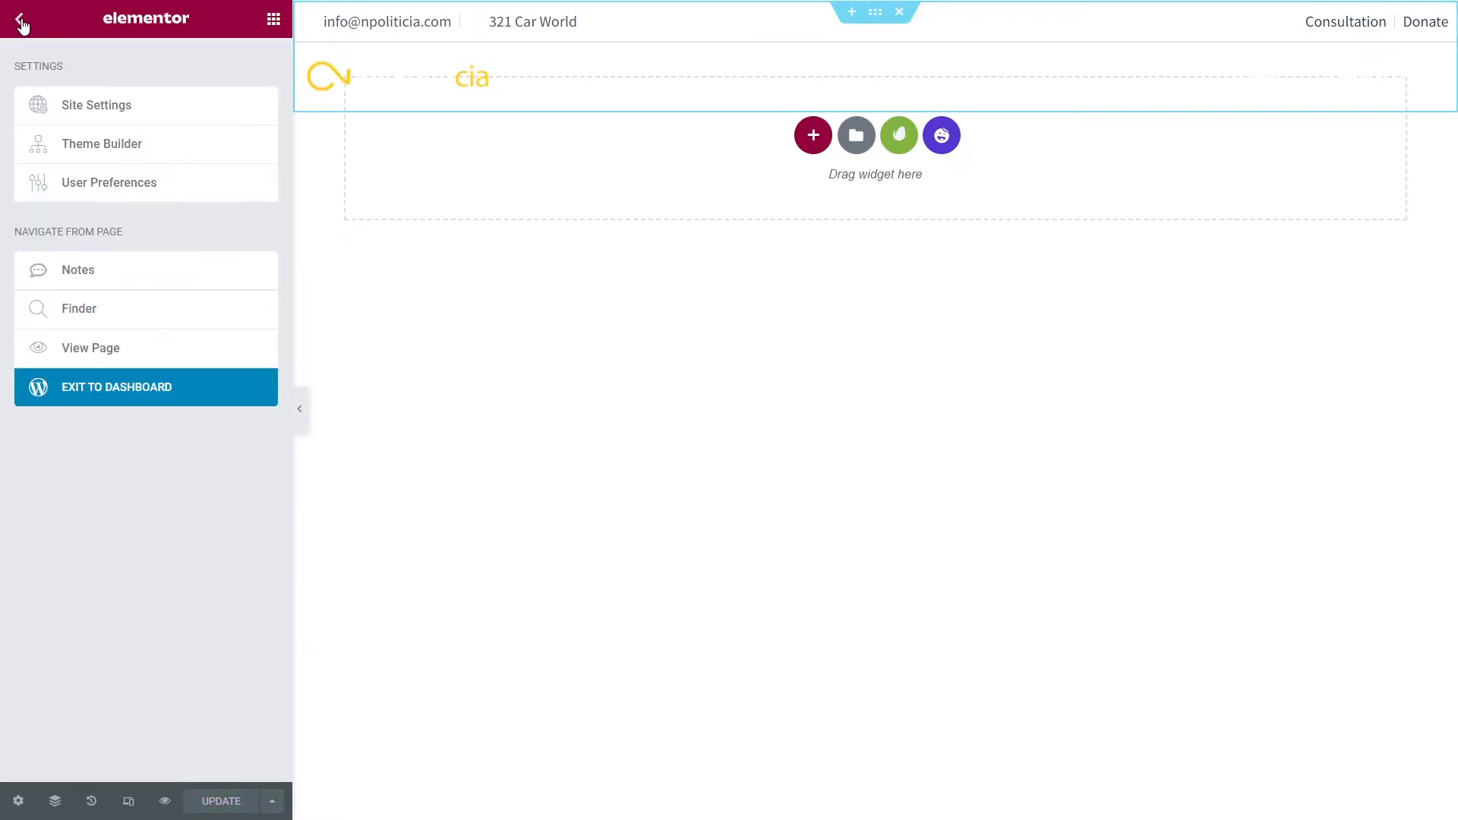
left_click(117, 395)
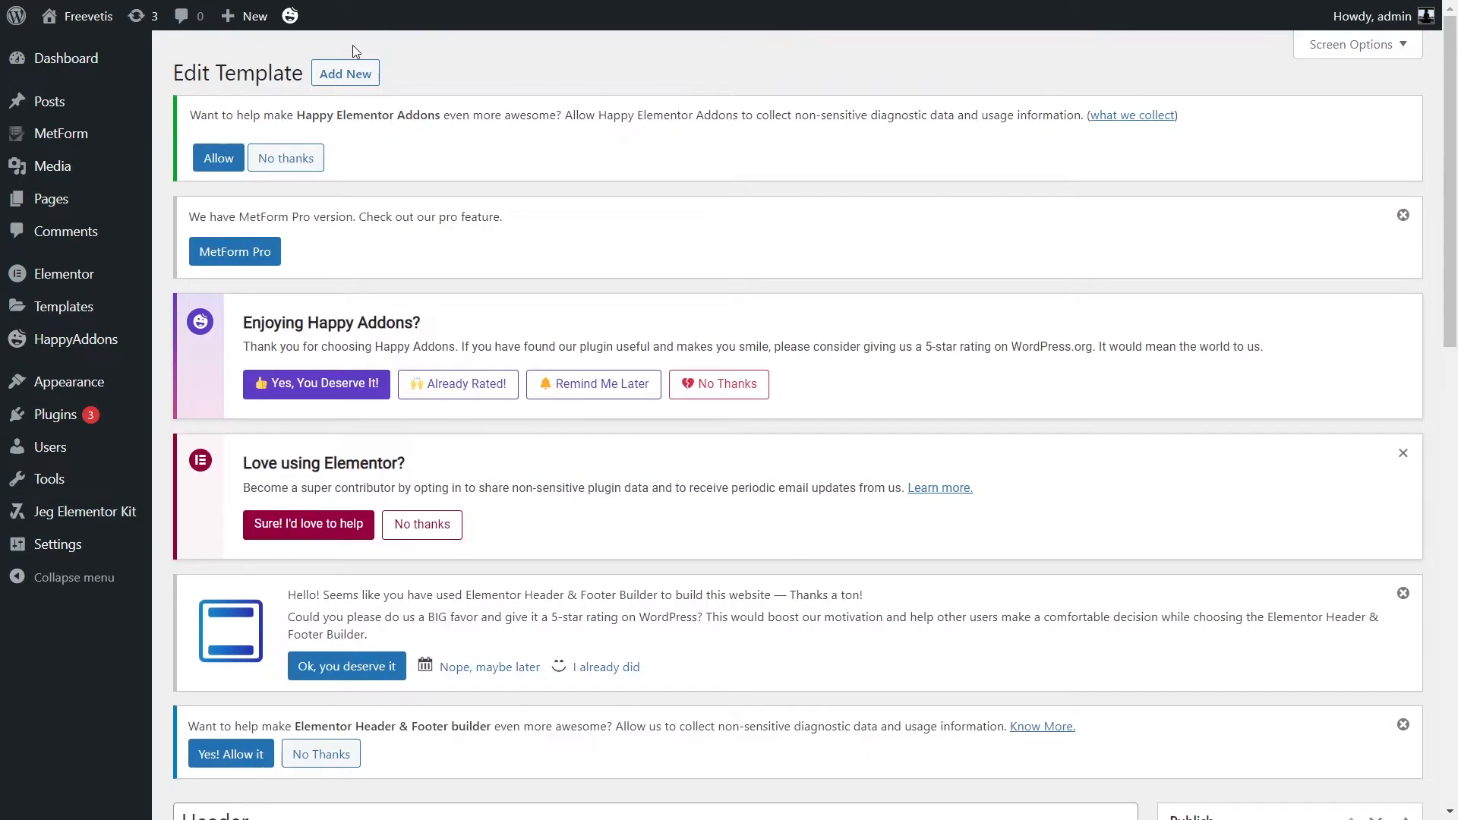
left_click(348, 74)
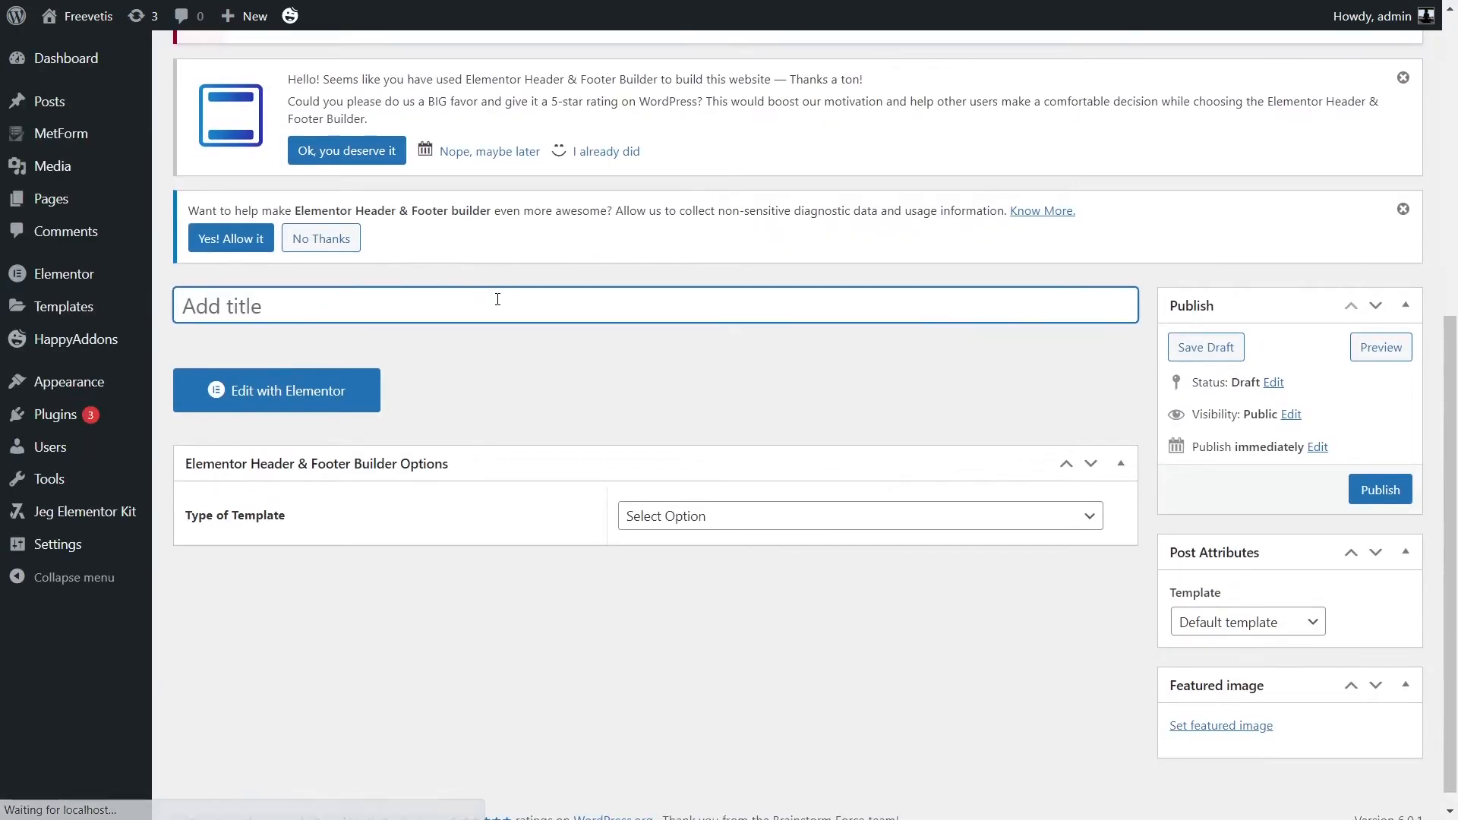
type("Footer")
Set the template's type to Footer and its display rule to Entire Website, then publish it
scroll(531, 341, "down", 1)
left_click(675, 497)
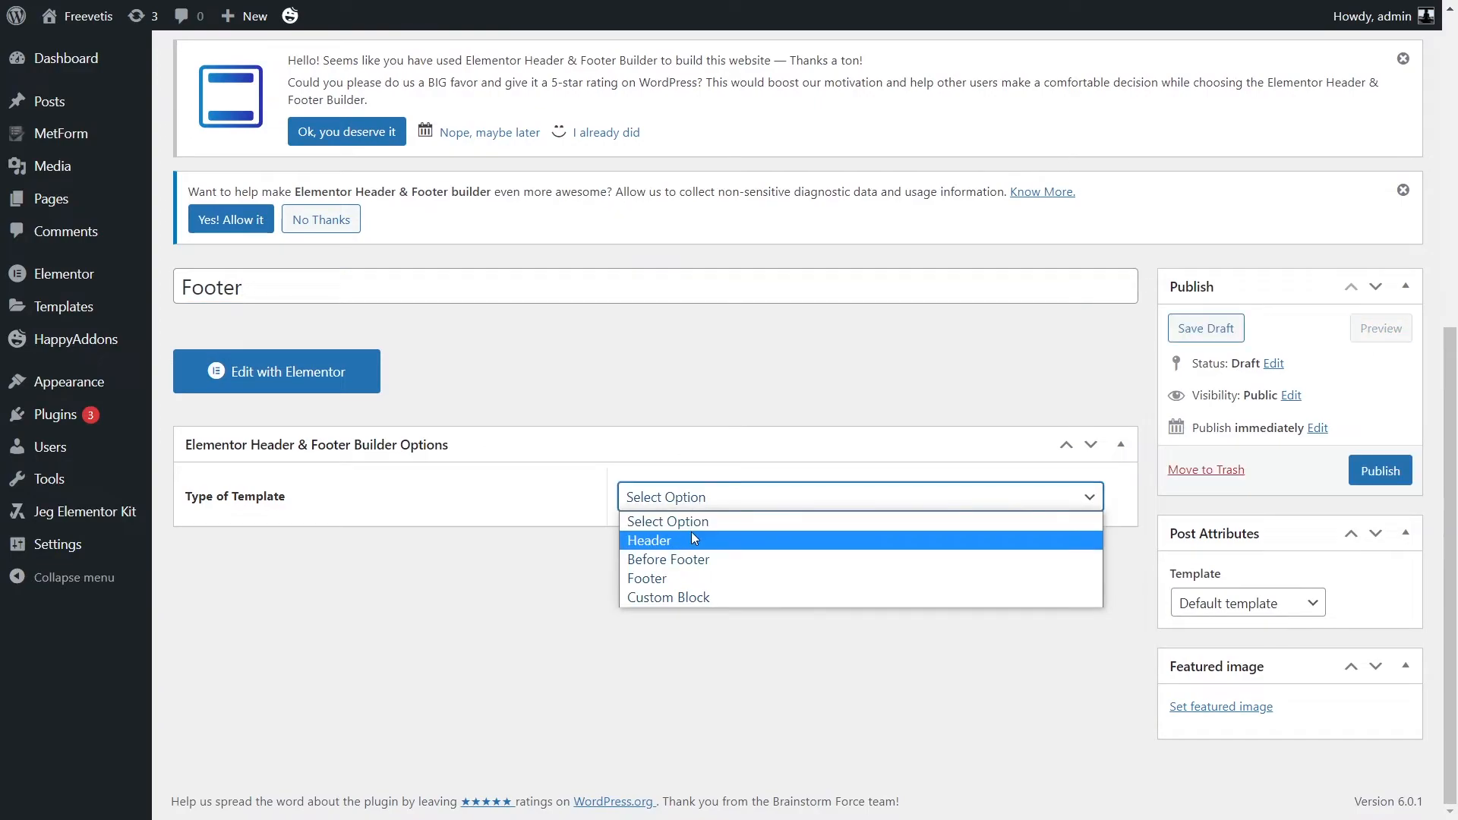
left_click(660, 576)
left_click(699, 565)
left_click(720, 220)
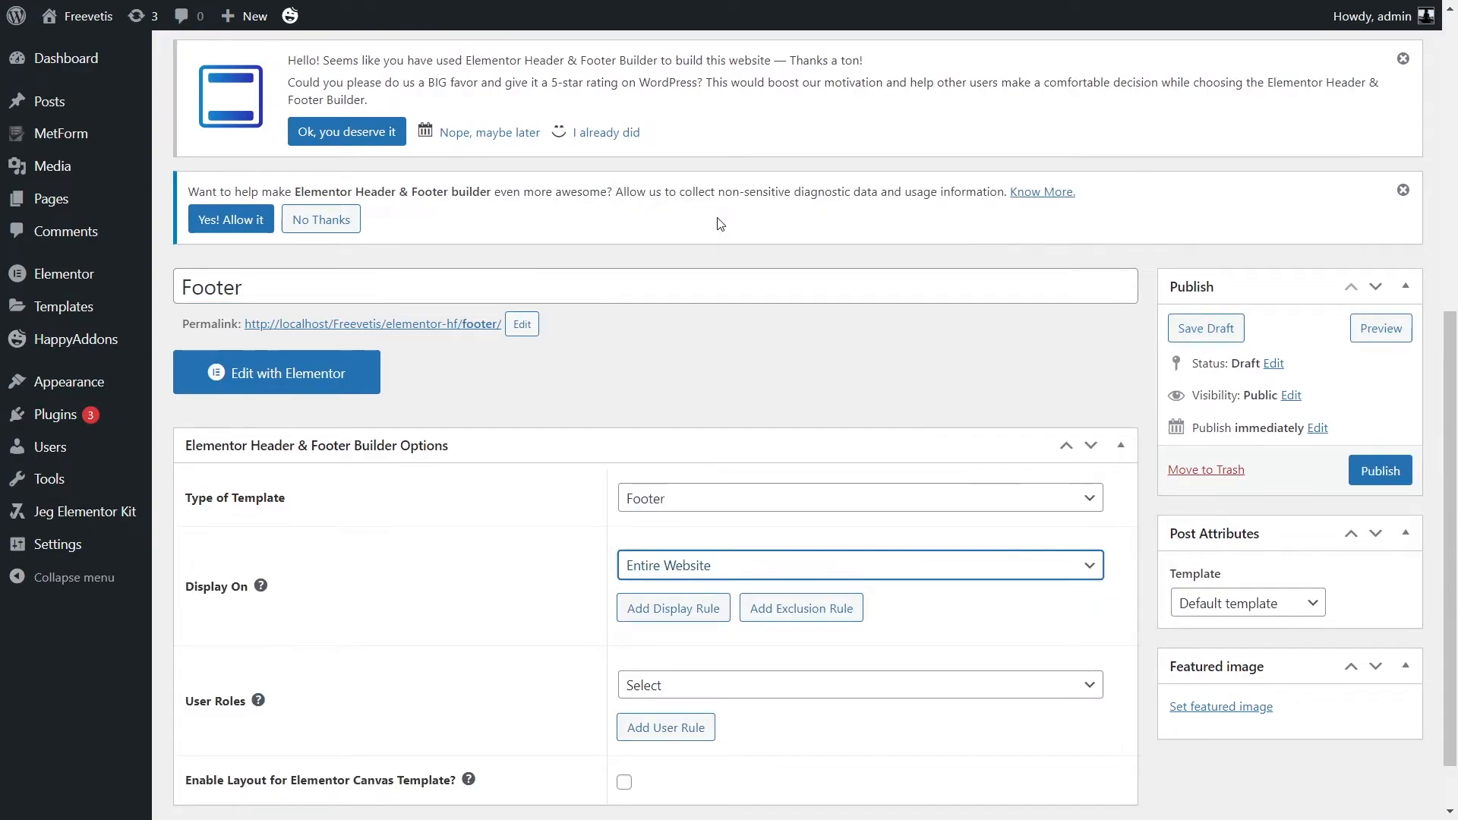
left_click(1370, 474)
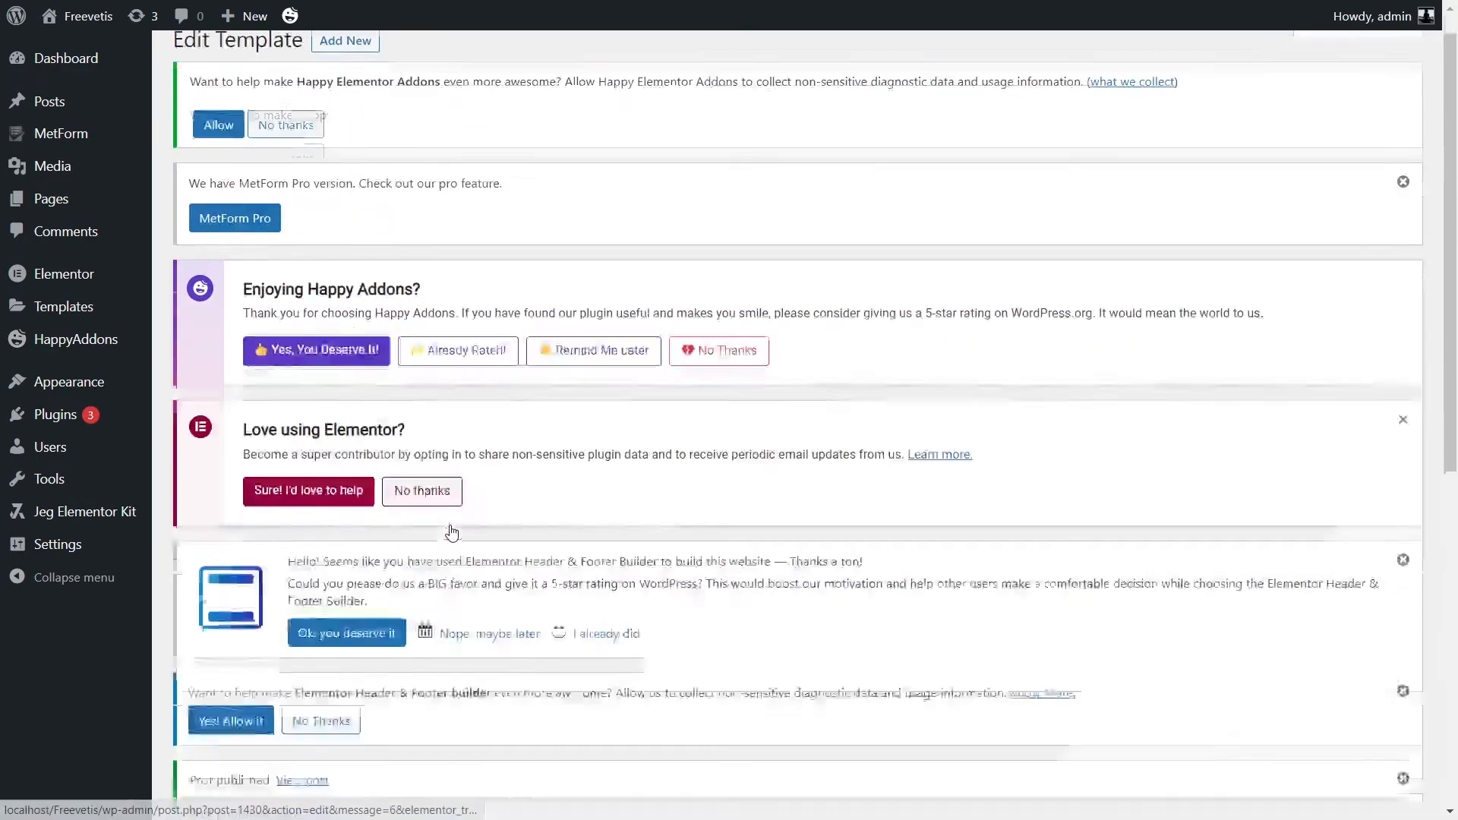
Edit the Footer template with Elementor, insert the NPoliticia kit's footer, and update it before exiting to the dashboard
scroll(449, 531, "down", 6)
left_click(319, 405)
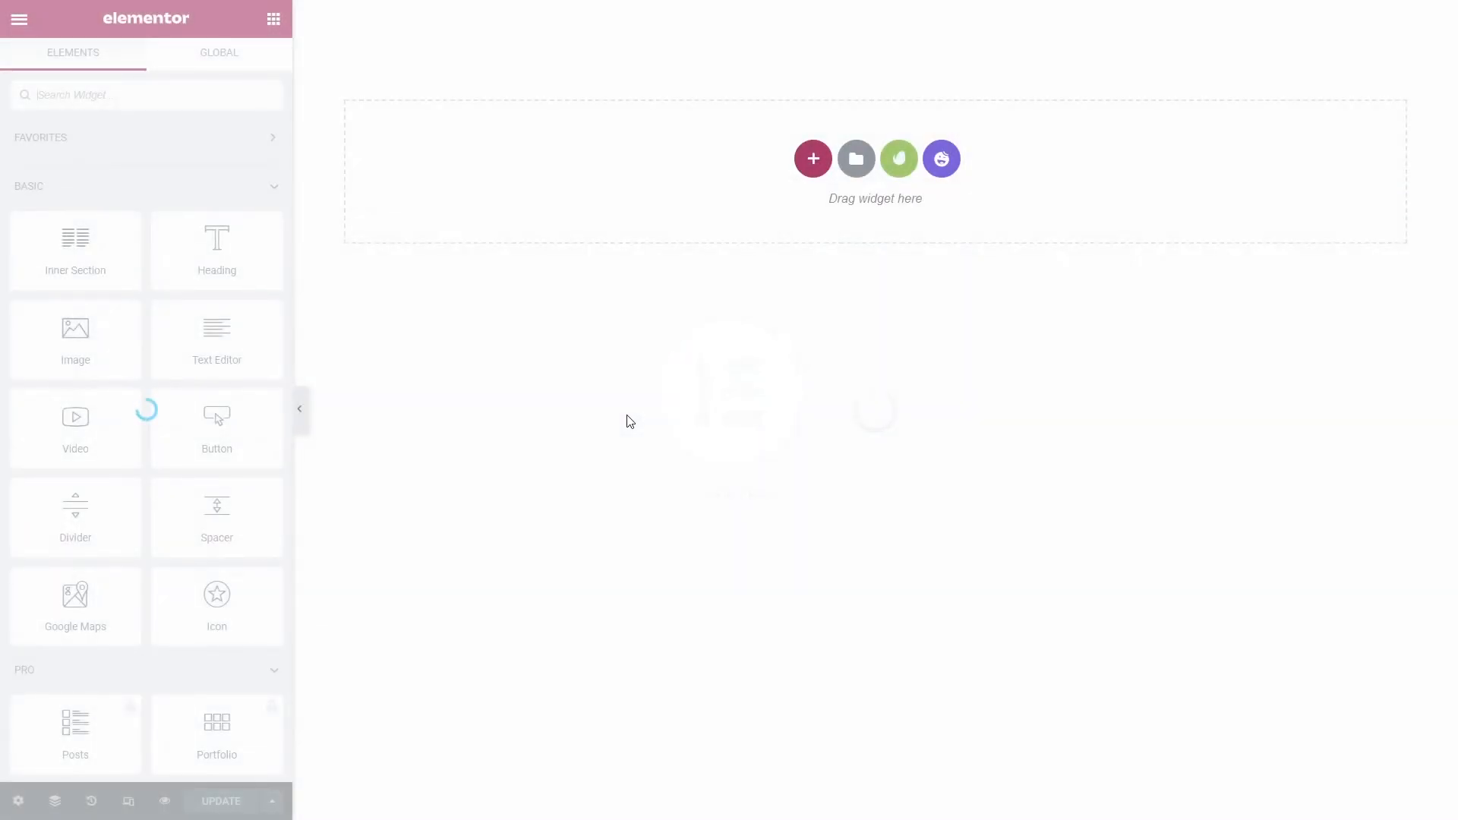
left_click(908, 162)
left_click(273, 590)
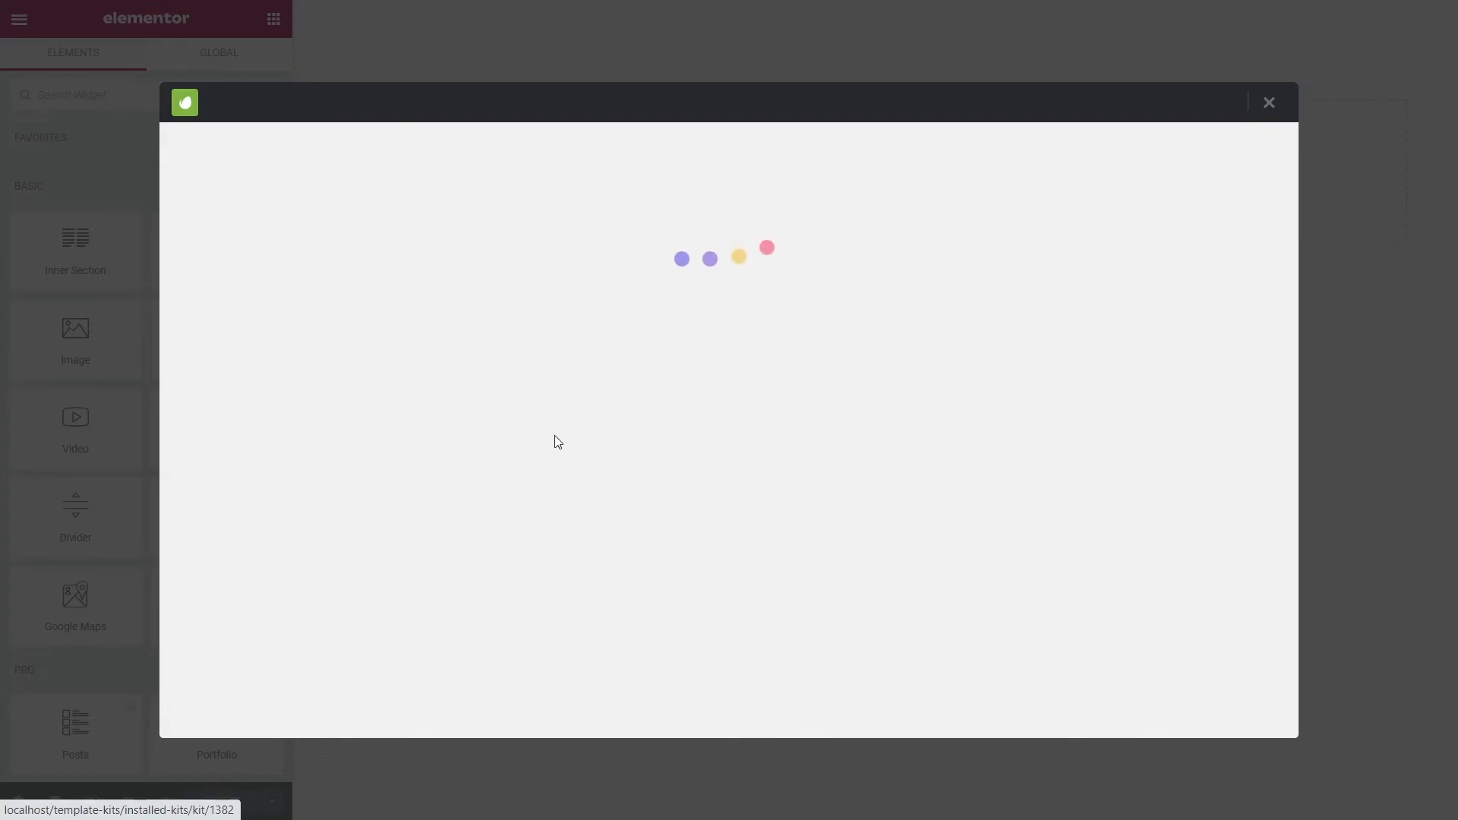
scroll(577, 462, "down", 10)
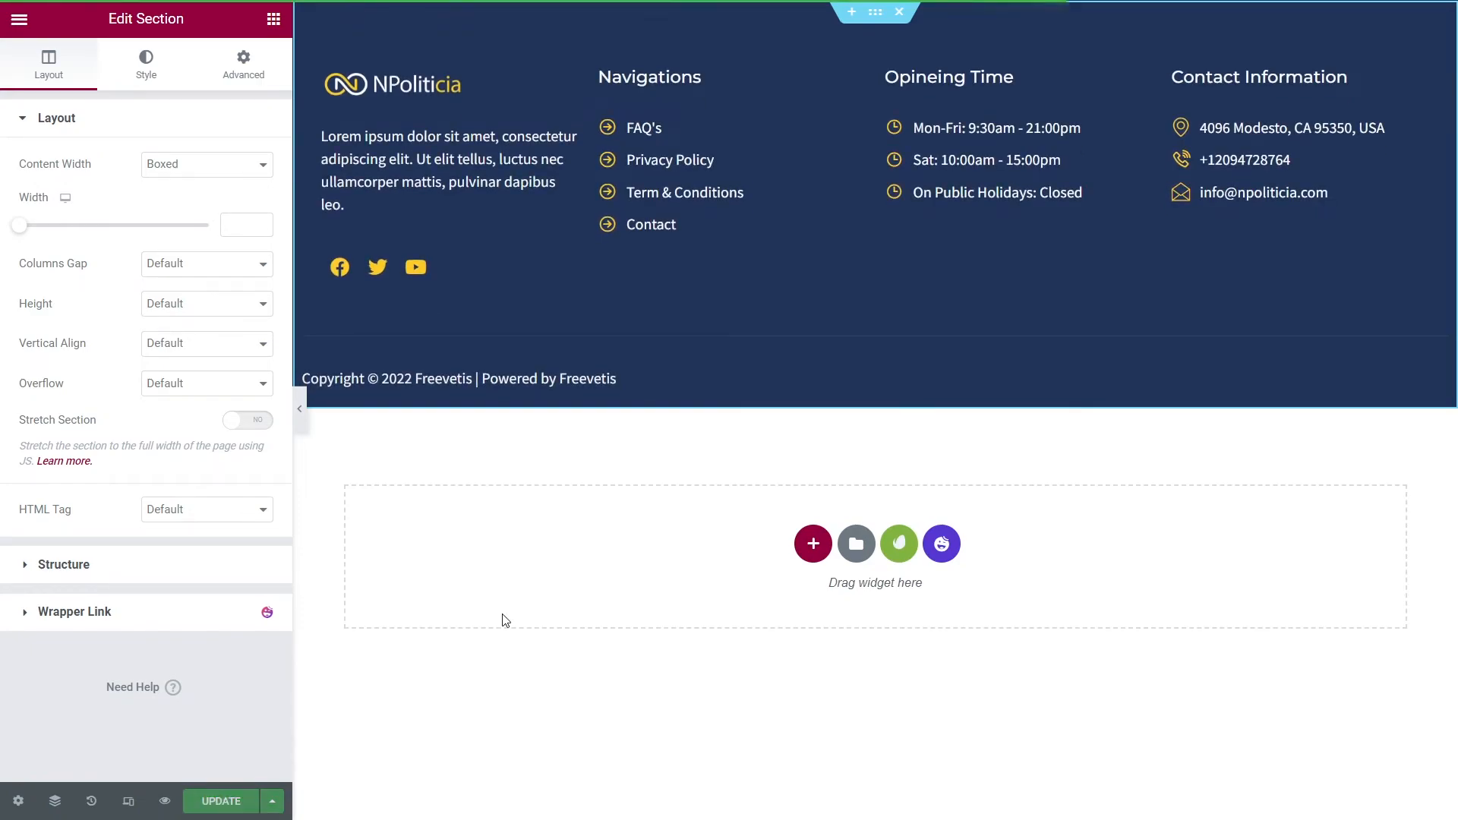
left_click(20, 19)
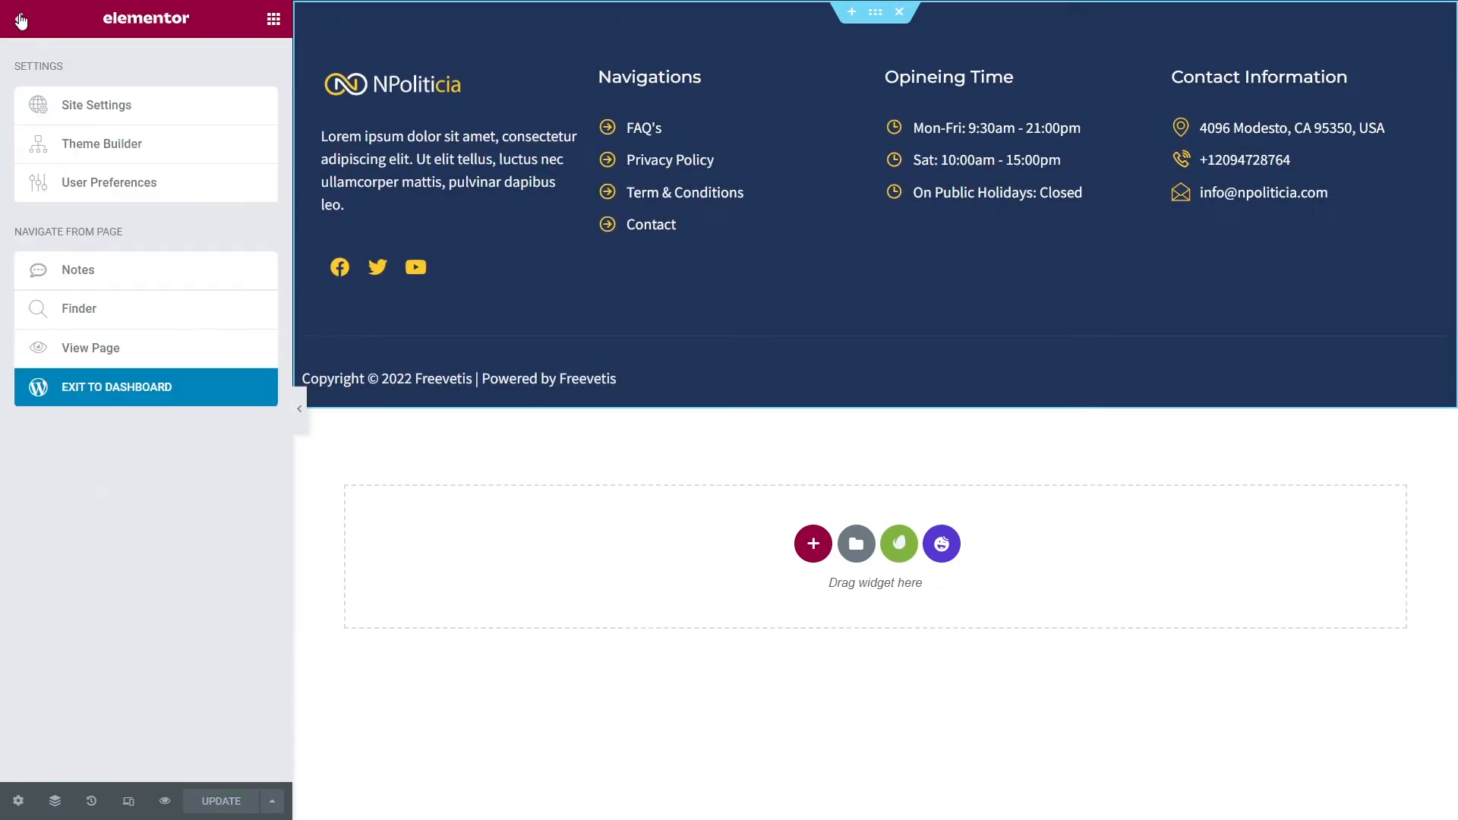
left_click(68, 379)
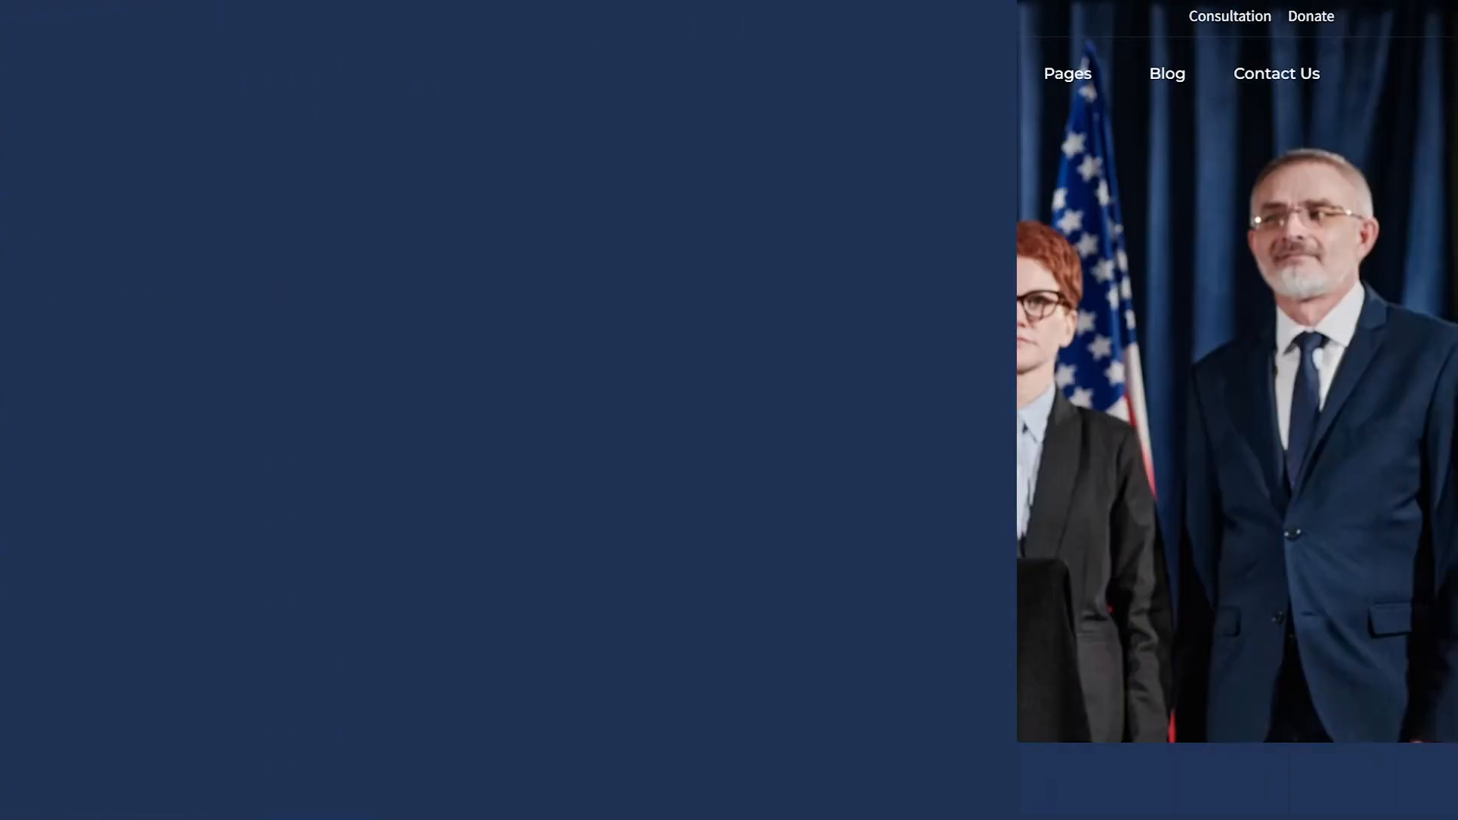
Review the live home page from the hero banner through the priorities, about, events, countdown and Why Choose Us sections
scroll(1455, 360, "down", 10)
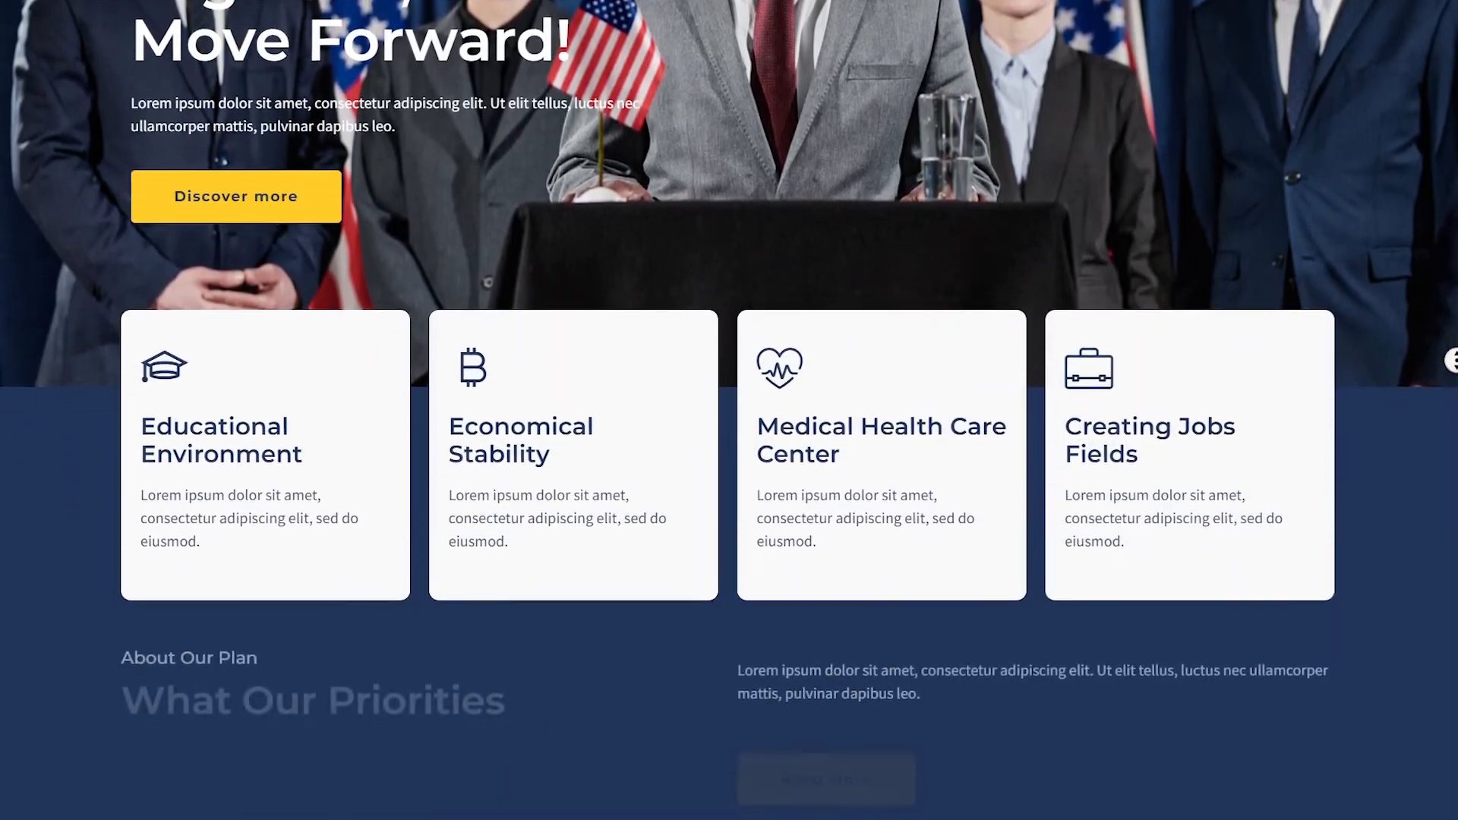
scroll(1452, 361, "down", 10)
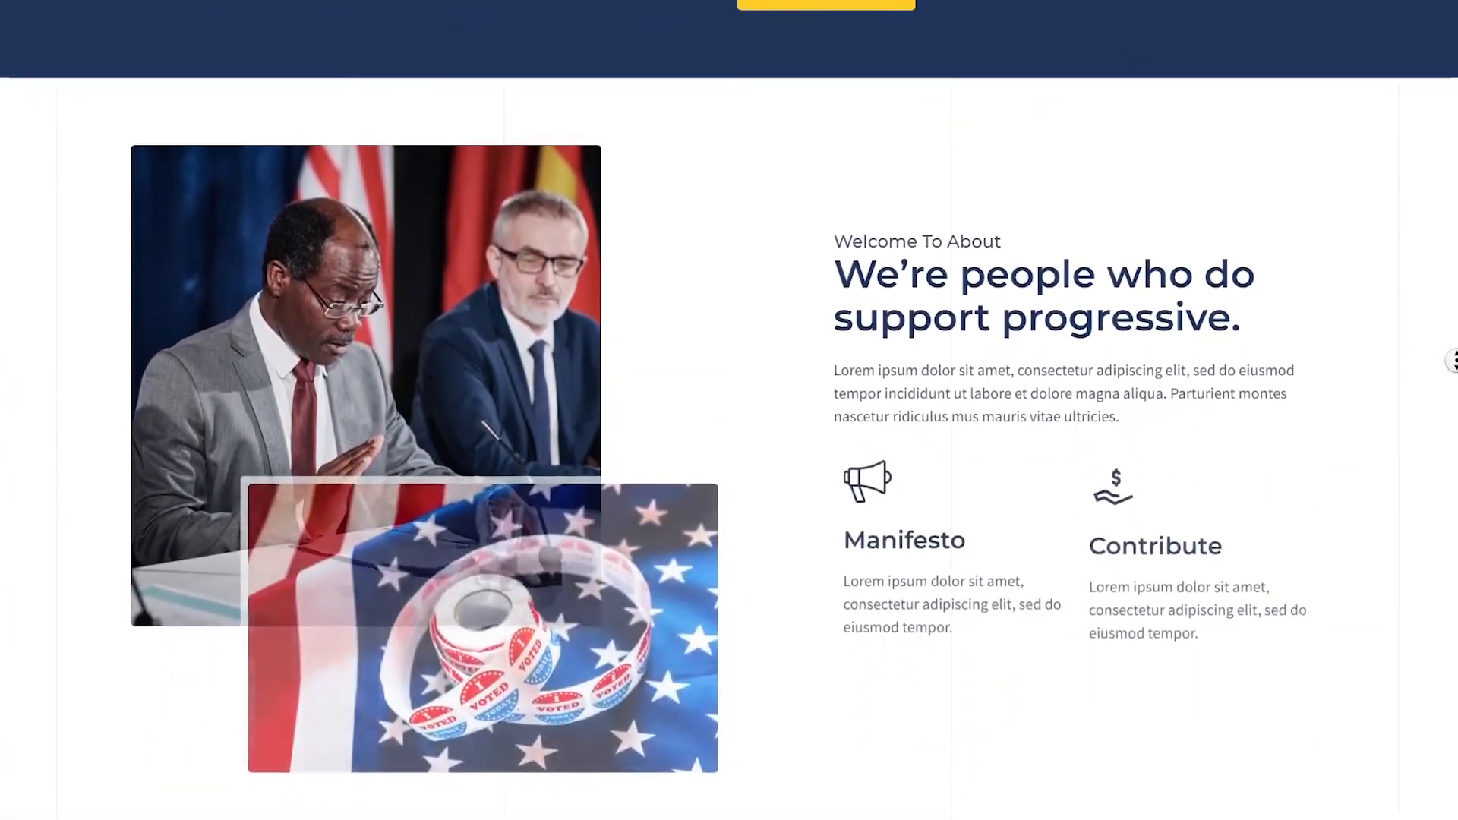
scroll(1452, 361, "down", 9)
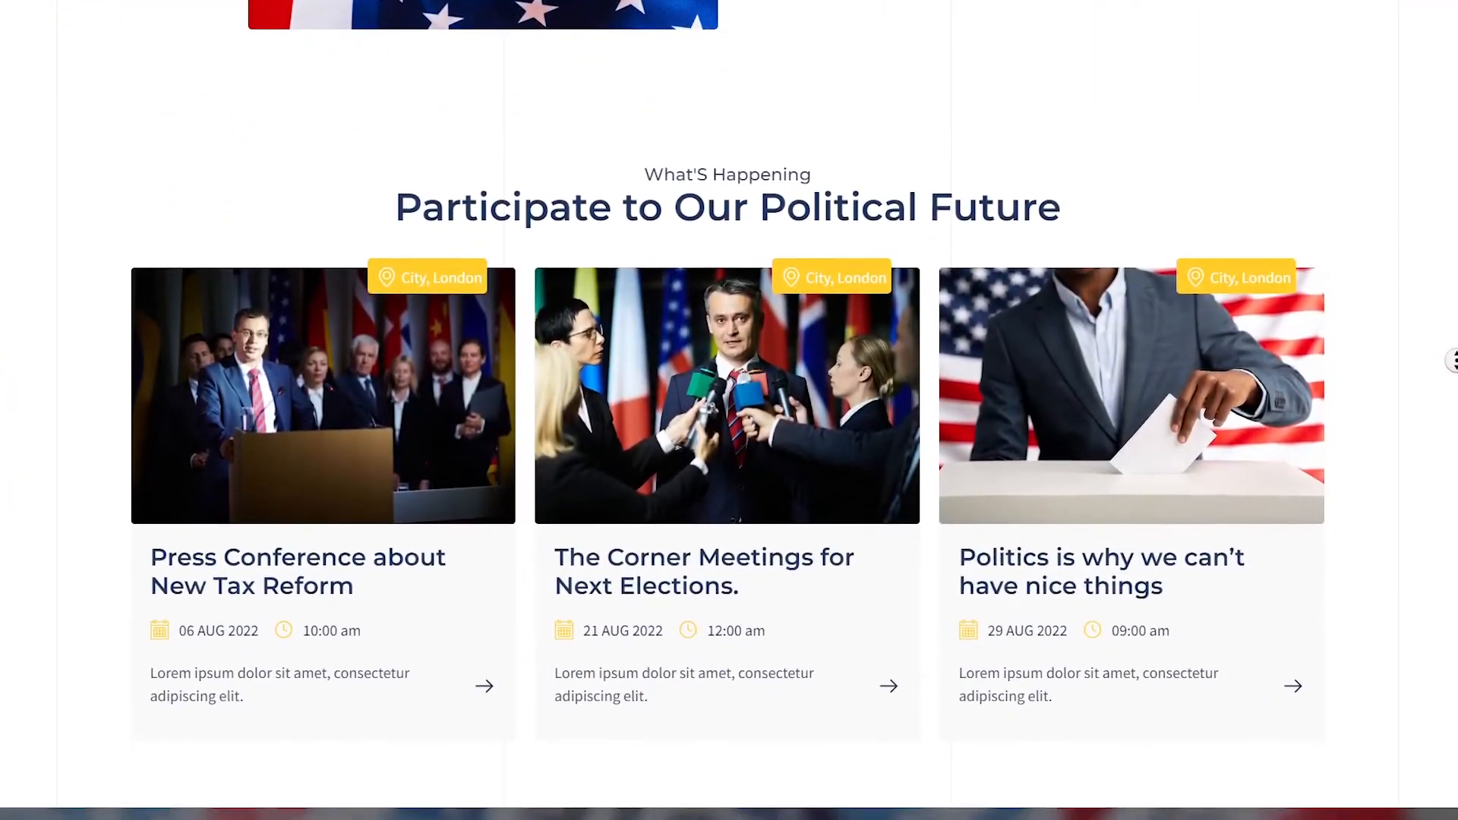
scroll(1452, 361, "down", 8)
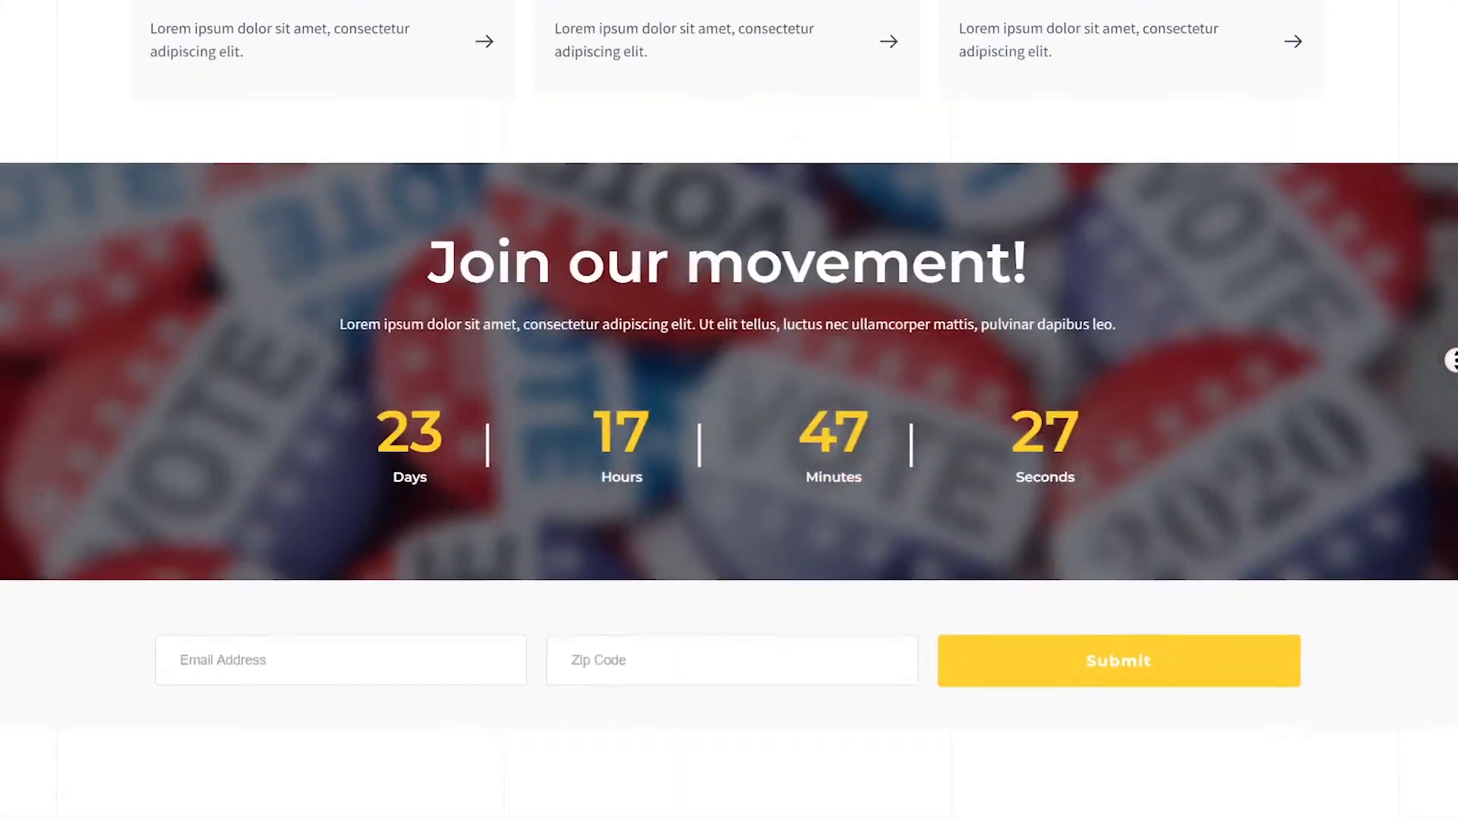
scroll(1452, 360, "down", 5)
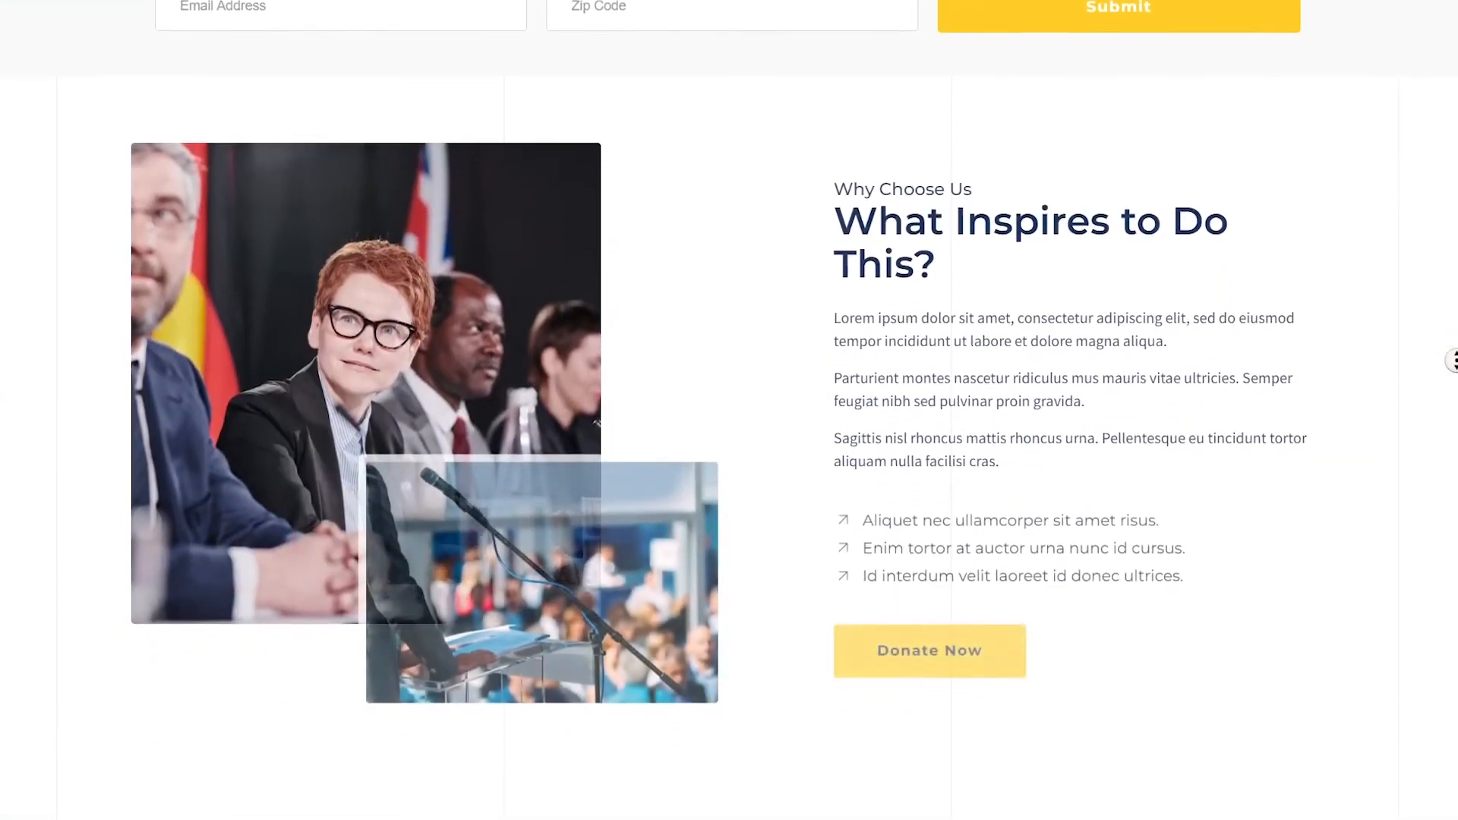